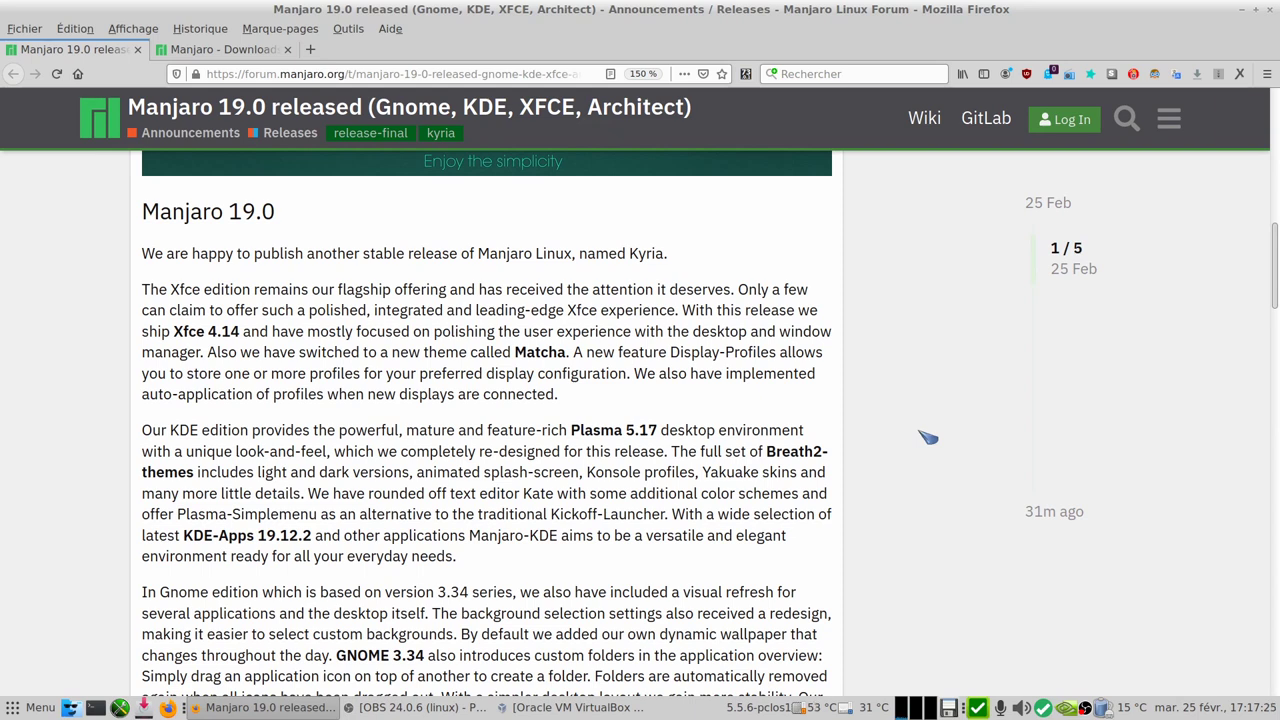
- Read through the Manjaro 19.0 release announcement, then switch to the Manjaro downloads tab
scroll(928, 437, "down", 5)
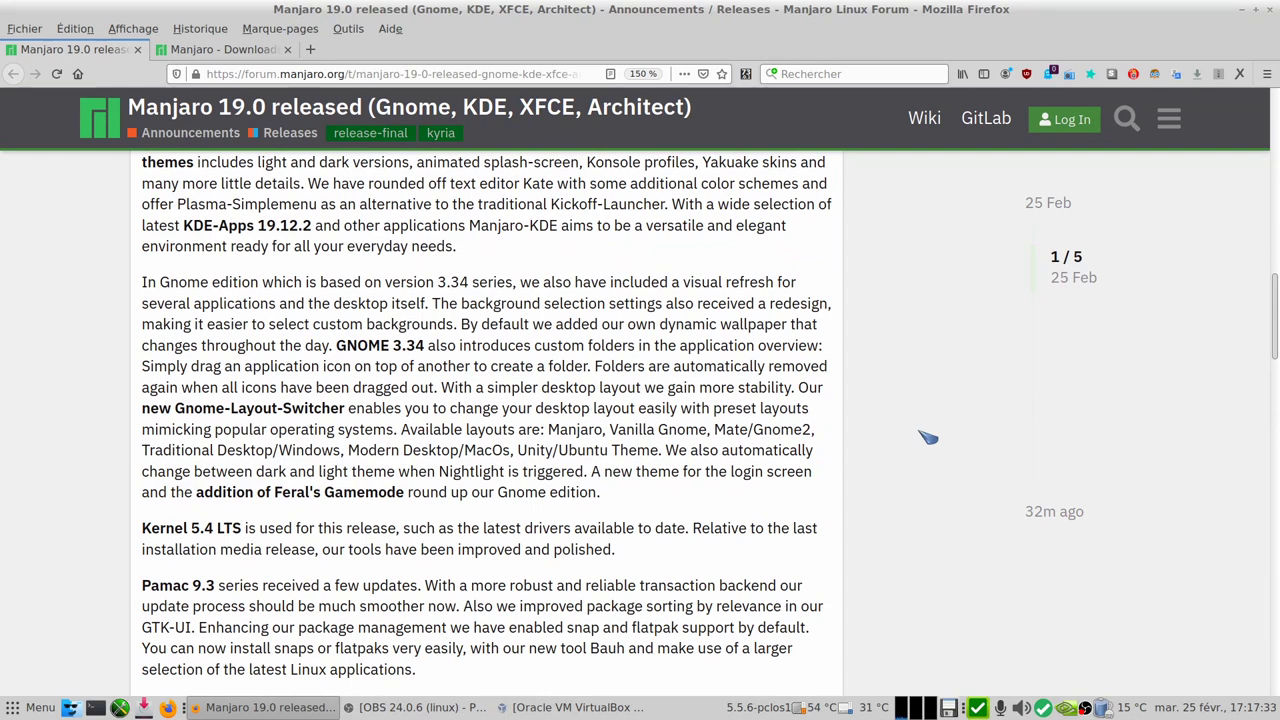
scroll(928, 437, "down", 2)
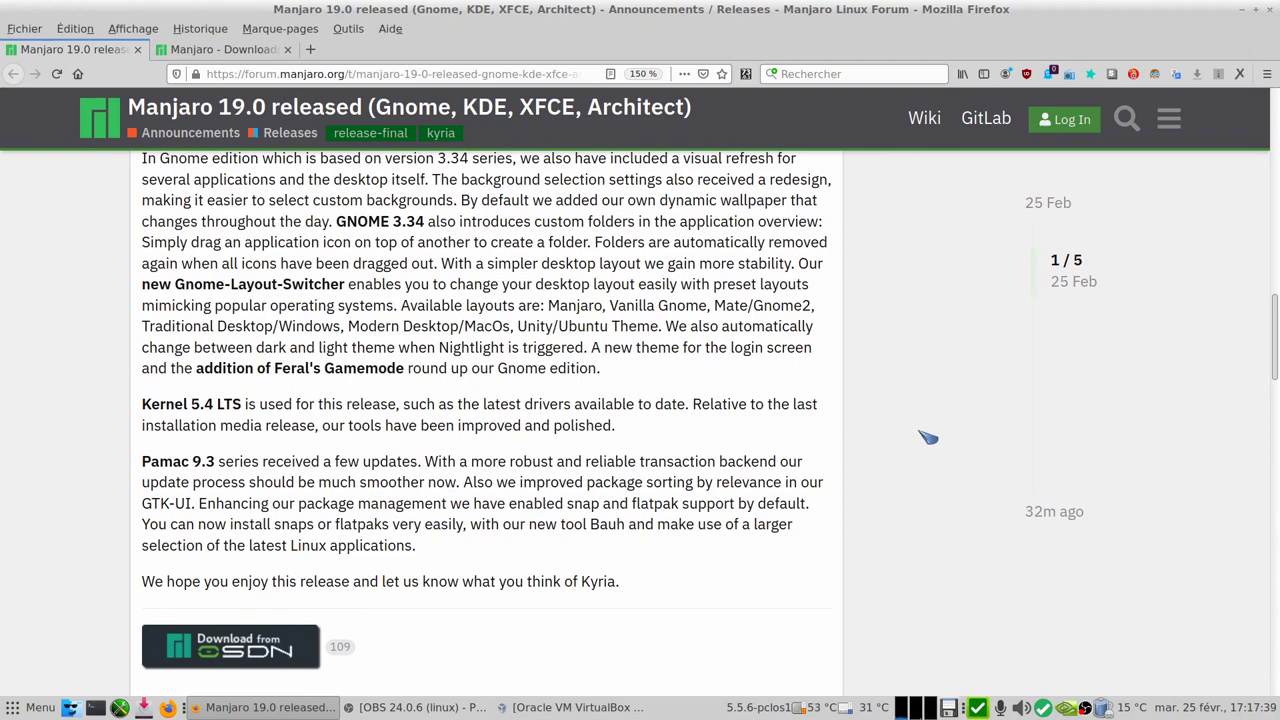
scroll(928, 437, "down", 5)
scroll(928, 437, "up", 6)
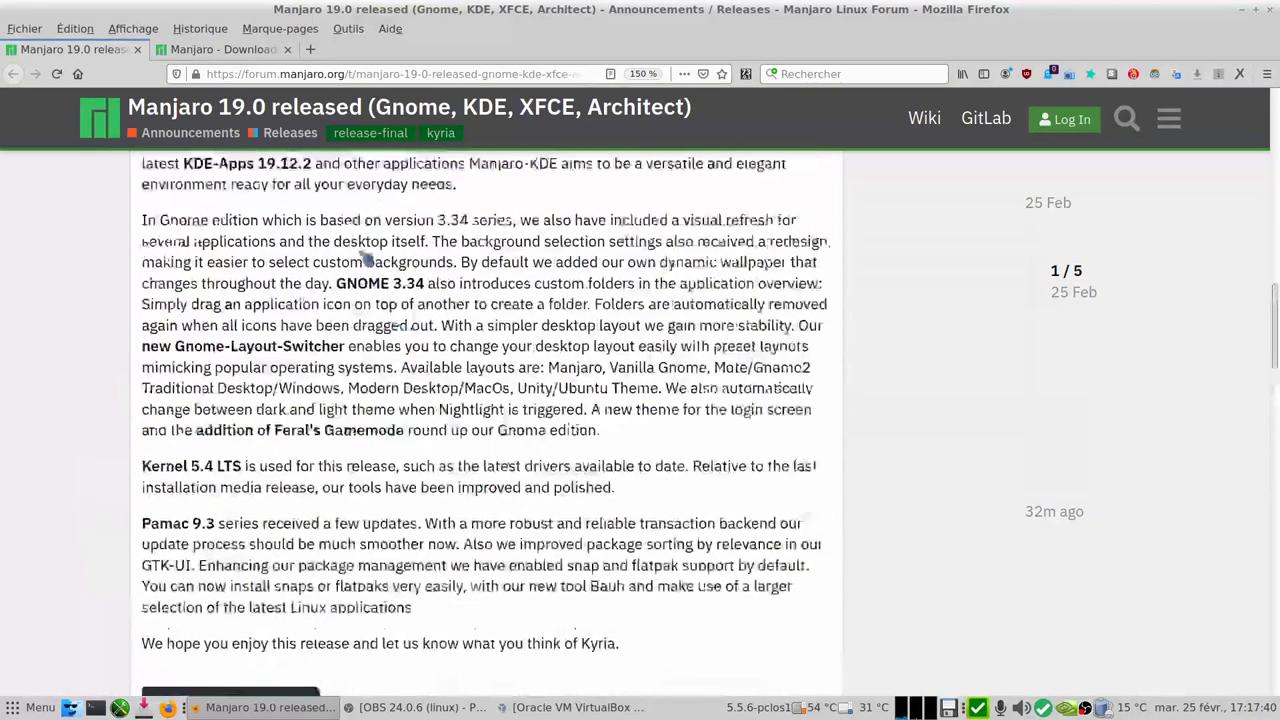
left_click(257, 49)
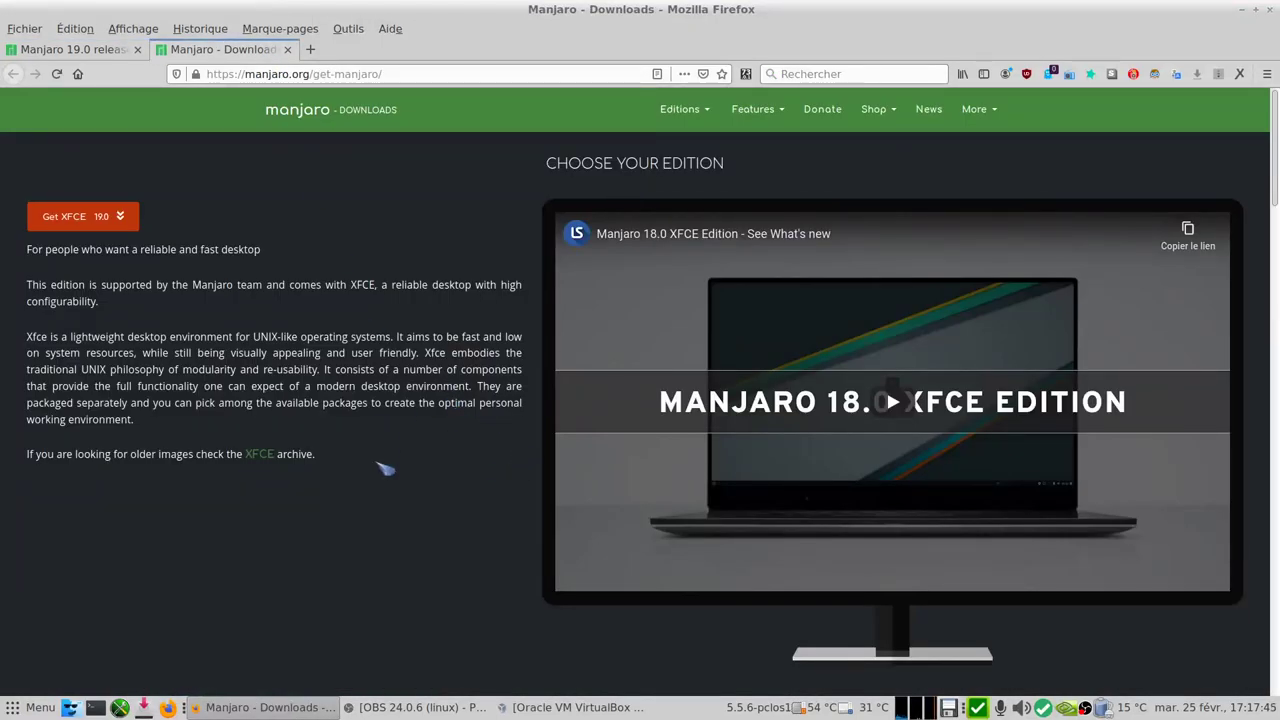
- Scroll past the XFCE, KDE Plasma and GNOME editions down to the Architect section
scroll(385, 468, "down", 5)
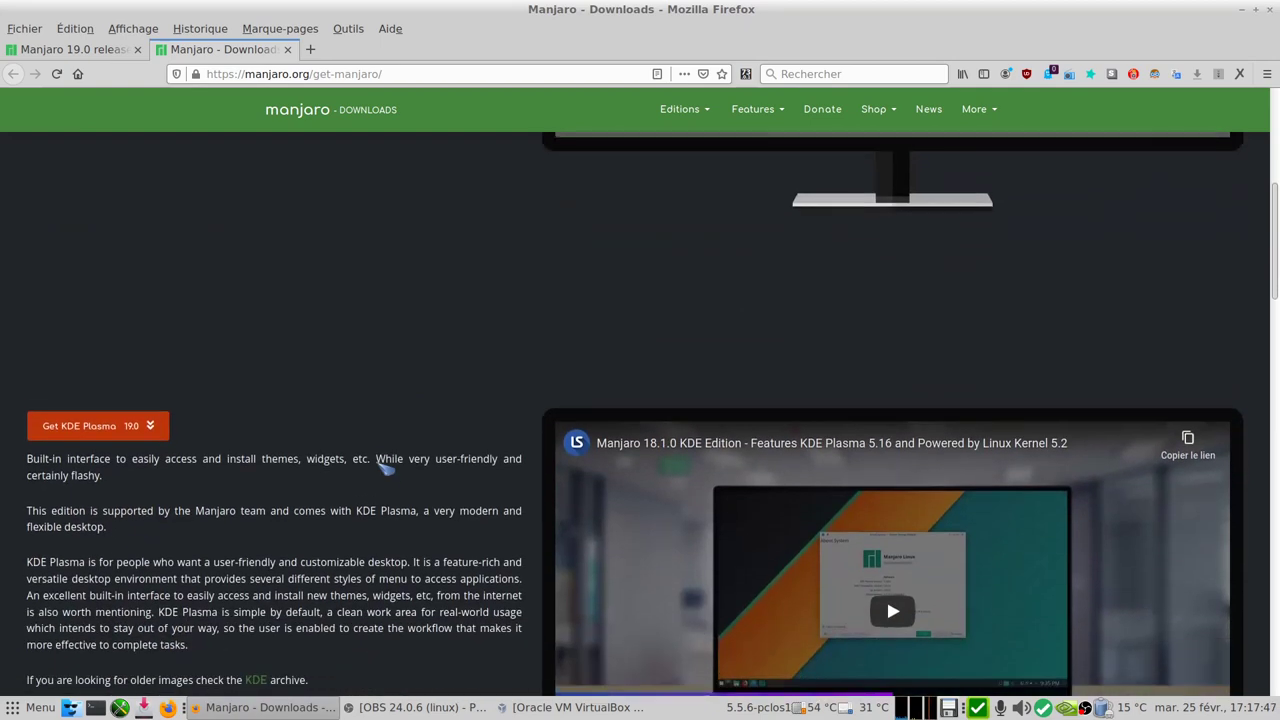
scroll(385, 468, "down", 8)
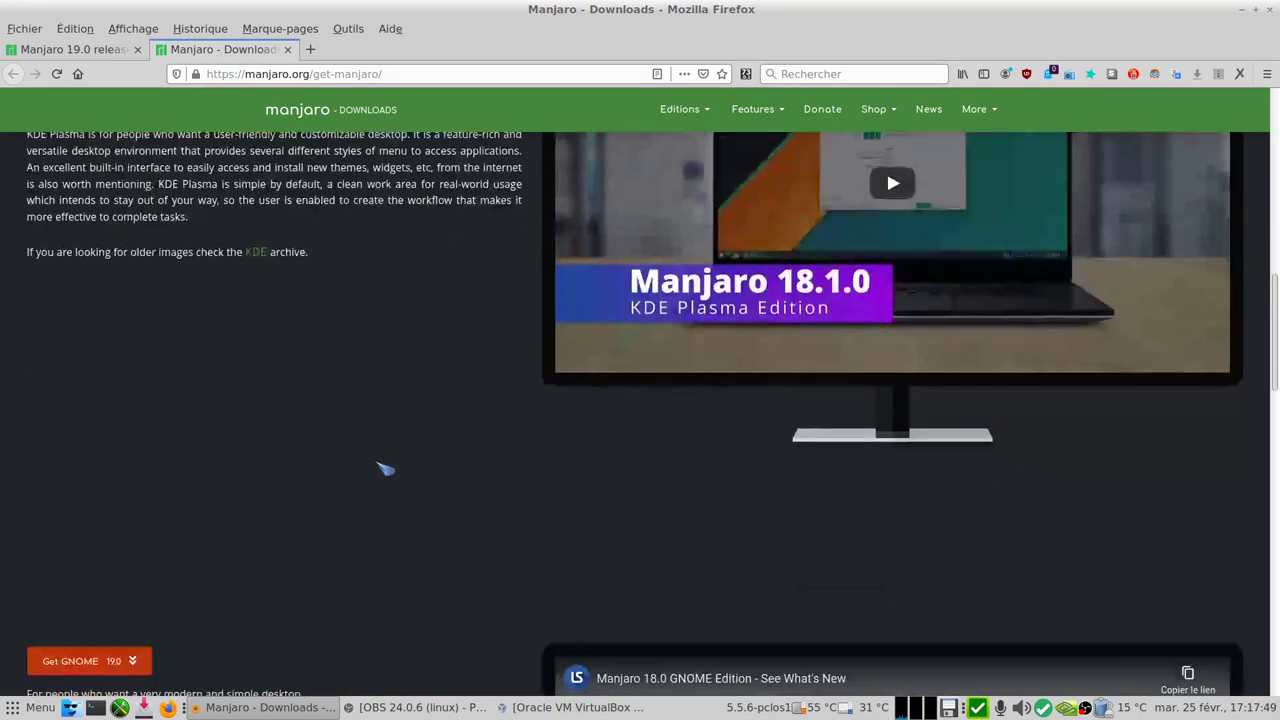
scroll(385, 468, "down", 8)
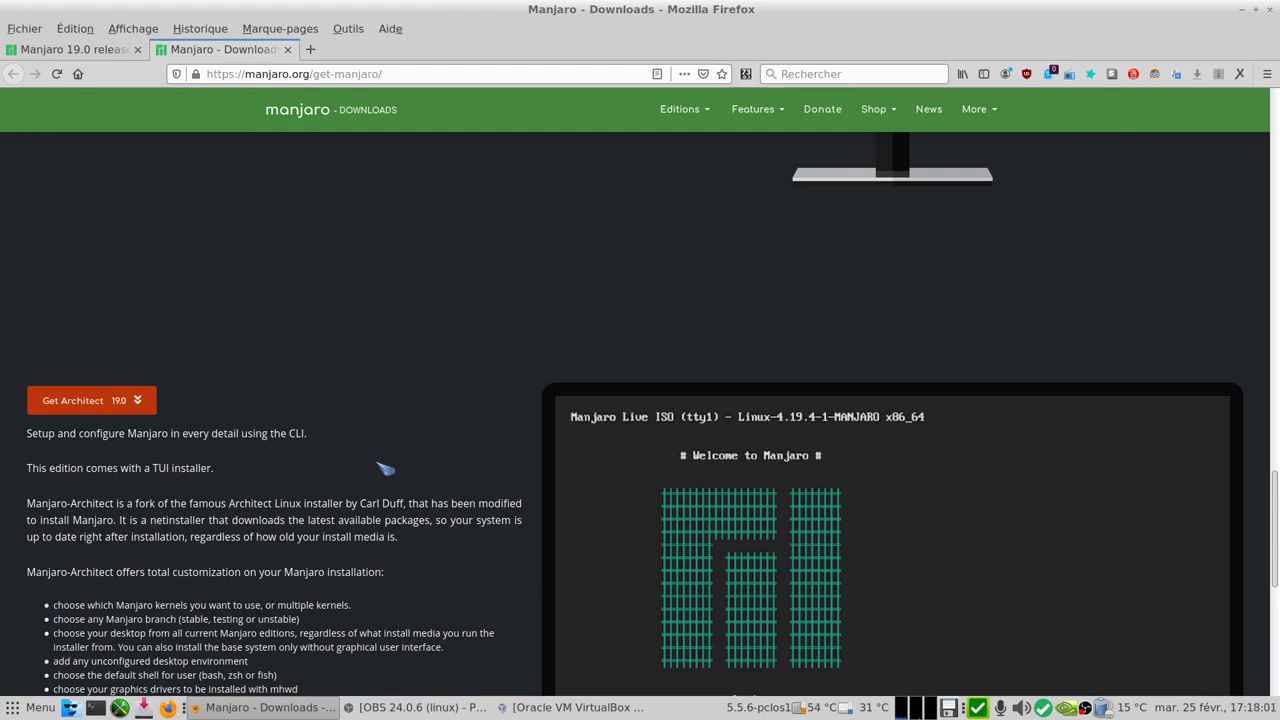
- Bring VirtualBox forward and open the Manjaro 19.0 XFCE settings, browsing the General tabs
left_click(1243, 14)
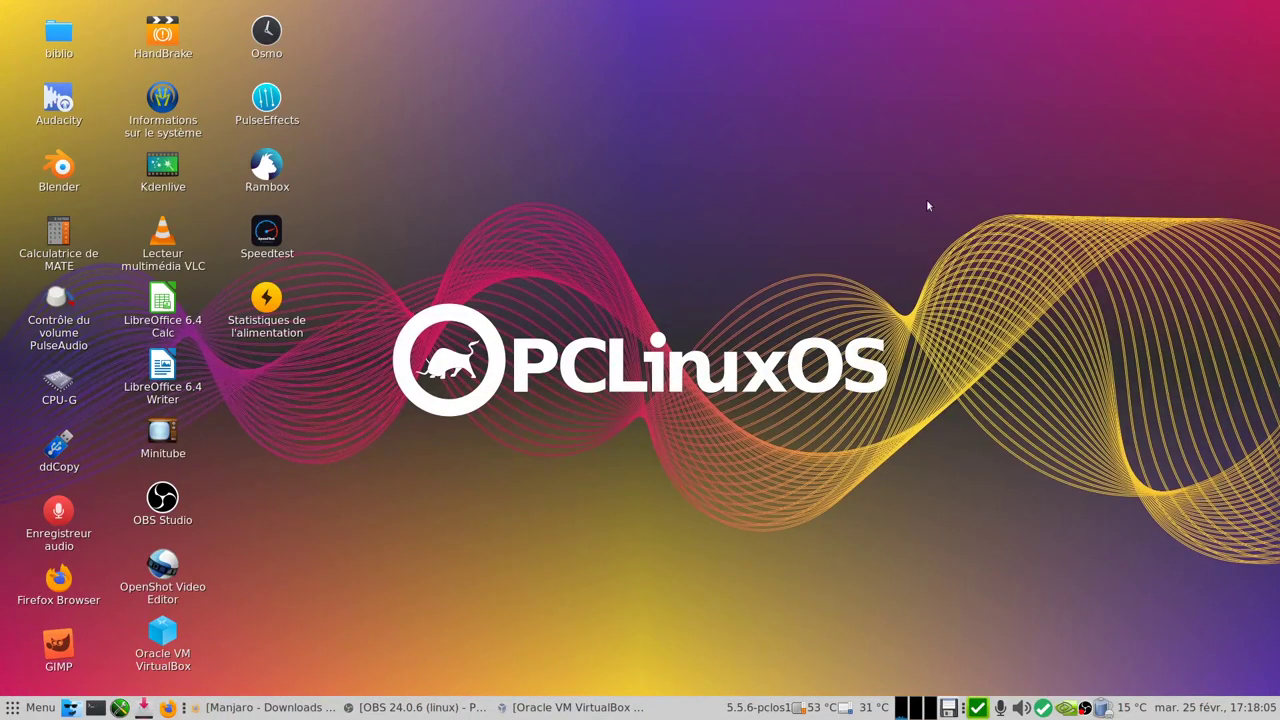
left_click(565, 710)
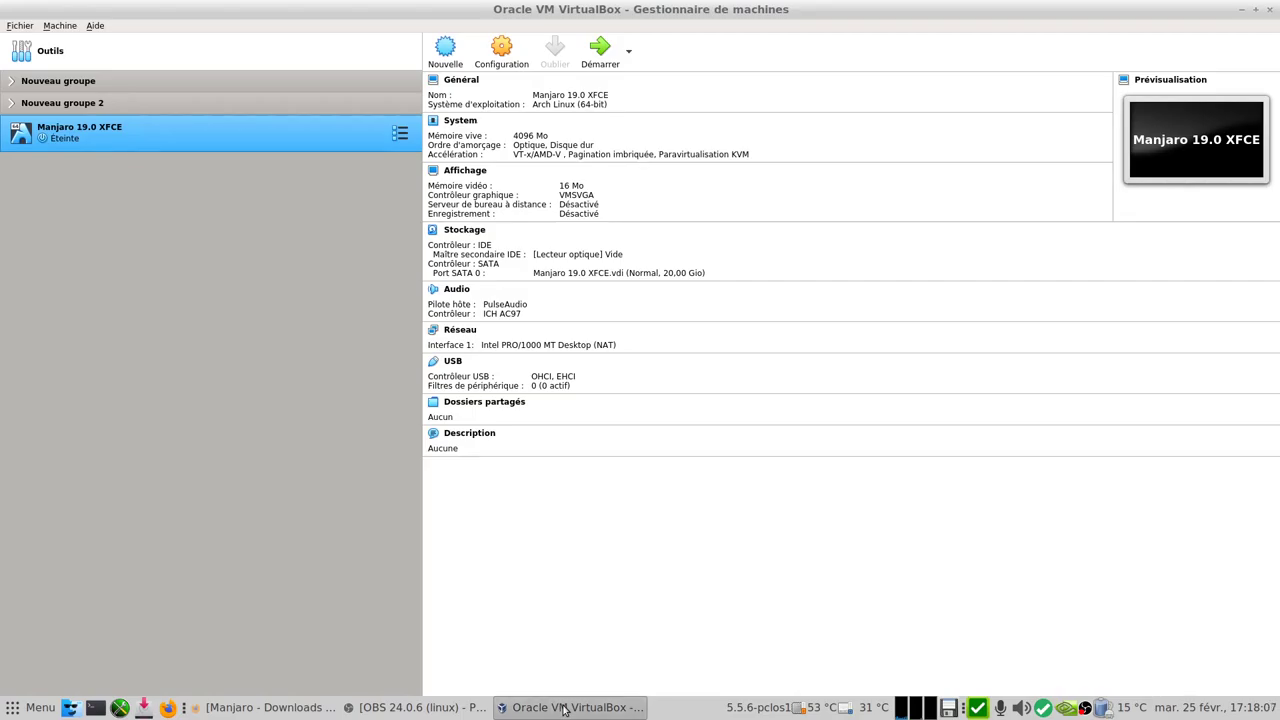
left_click(503, 55)
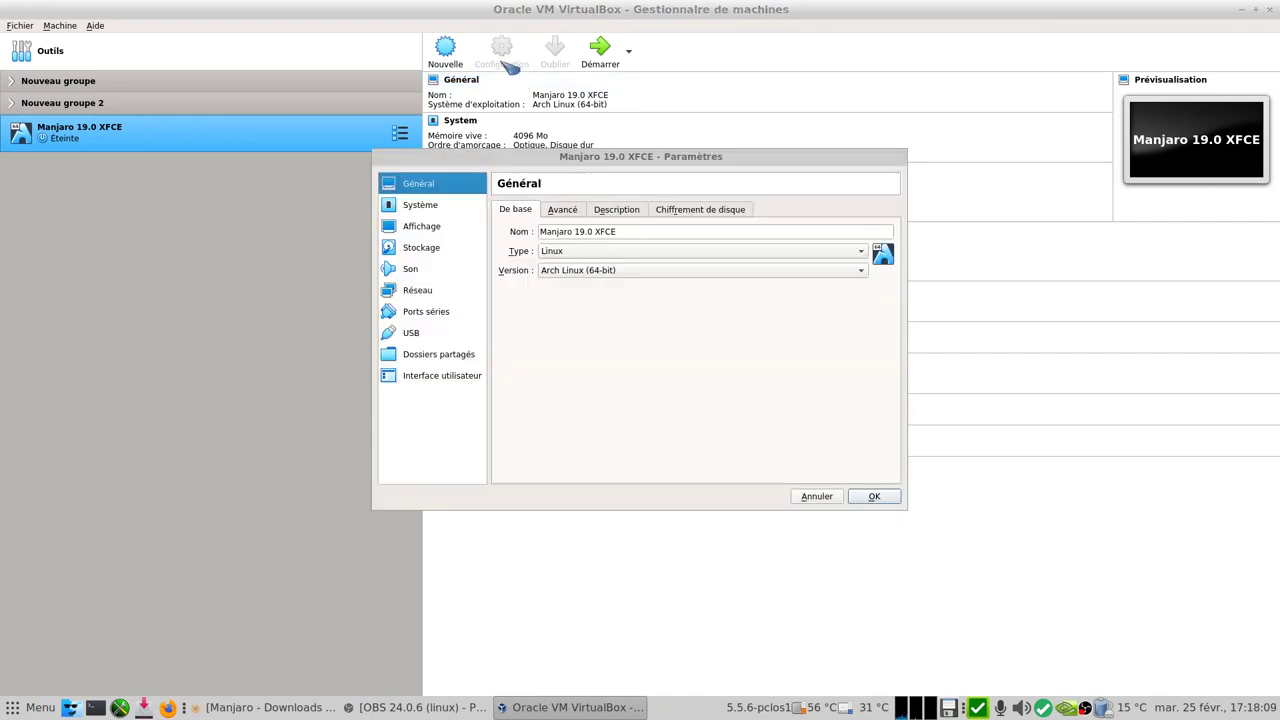
left_click(563, 211)
left_click(614, 211)
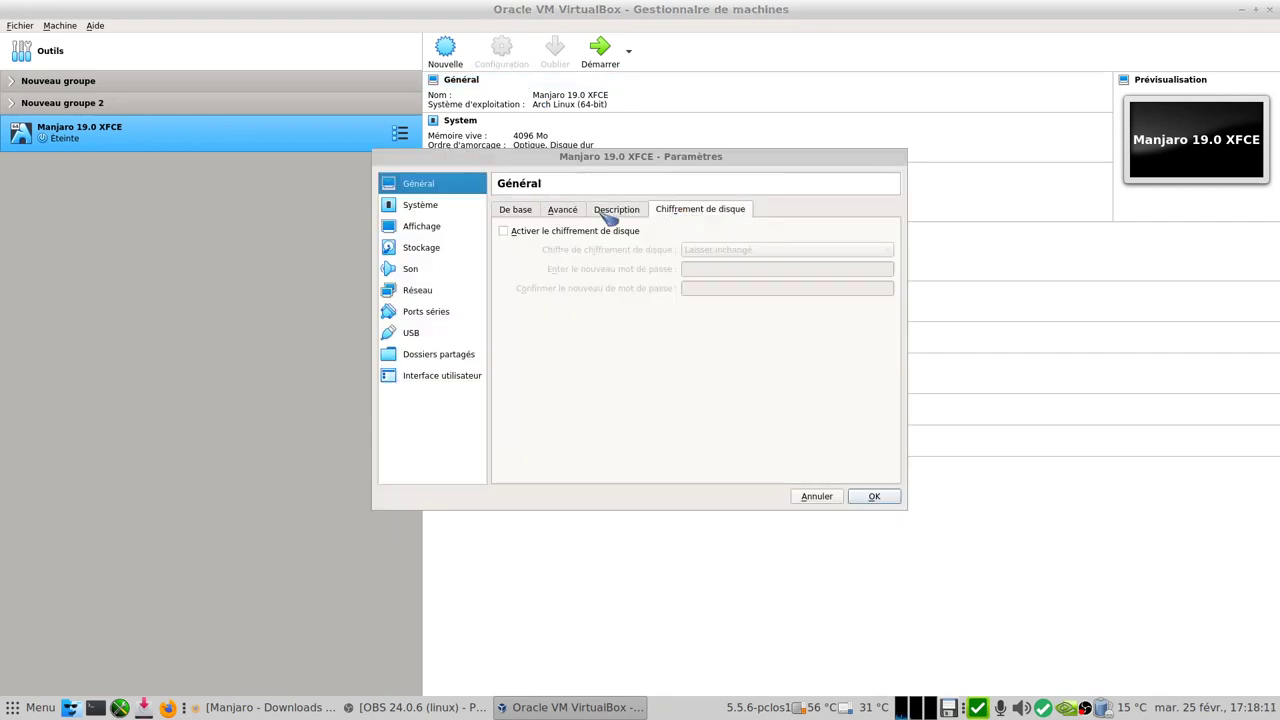
- Review the System processor and acceleration pages, then set video memory to 122 MB
left_click(436, 206)
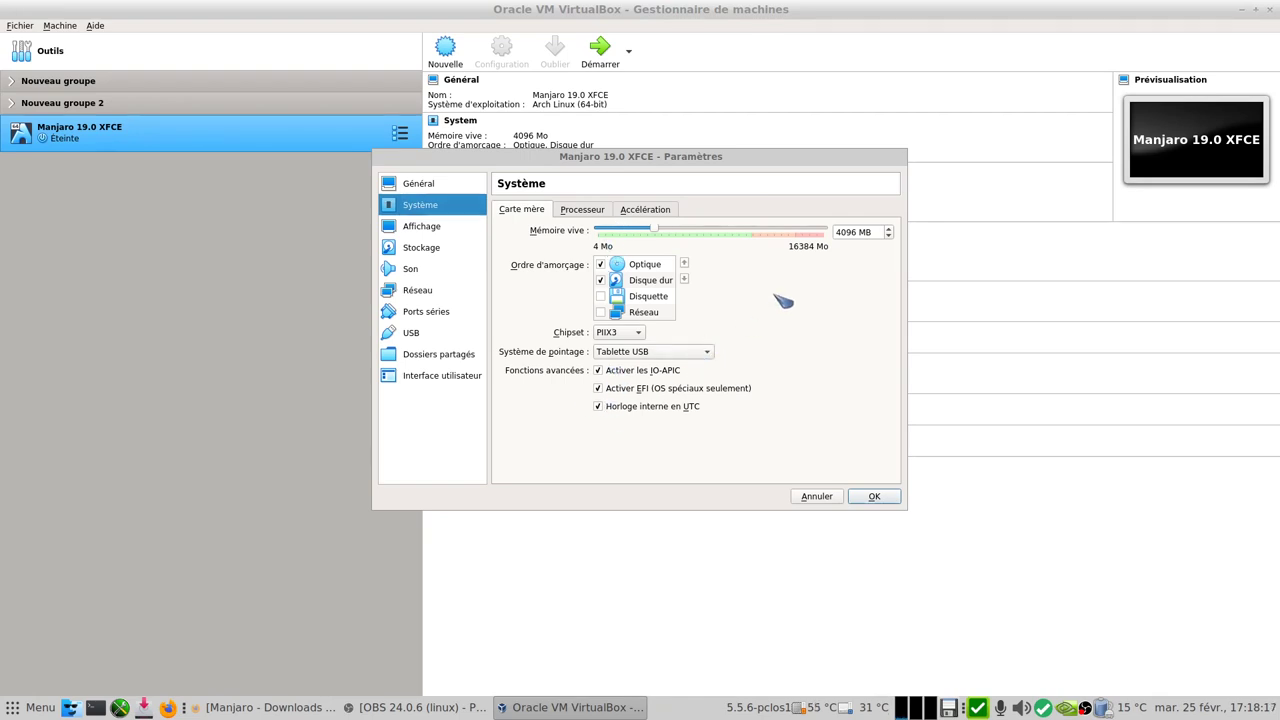
left_click(582, 210)
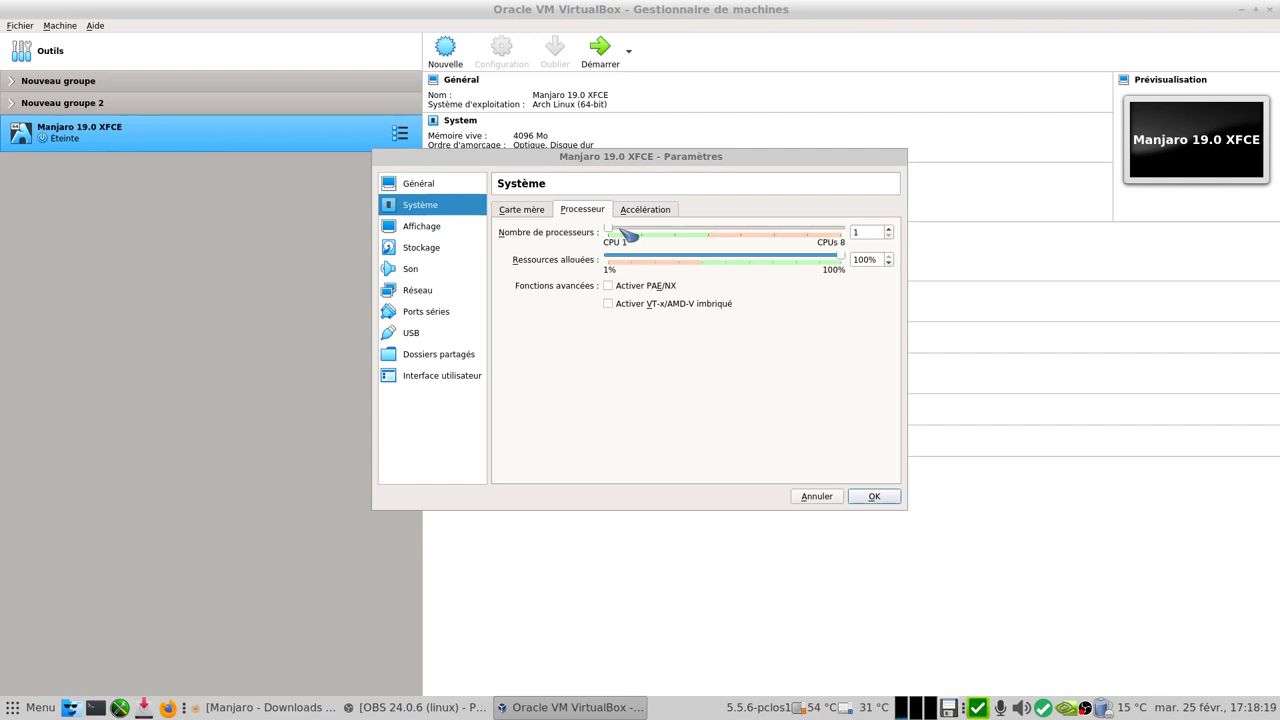
left_click(652, 210)
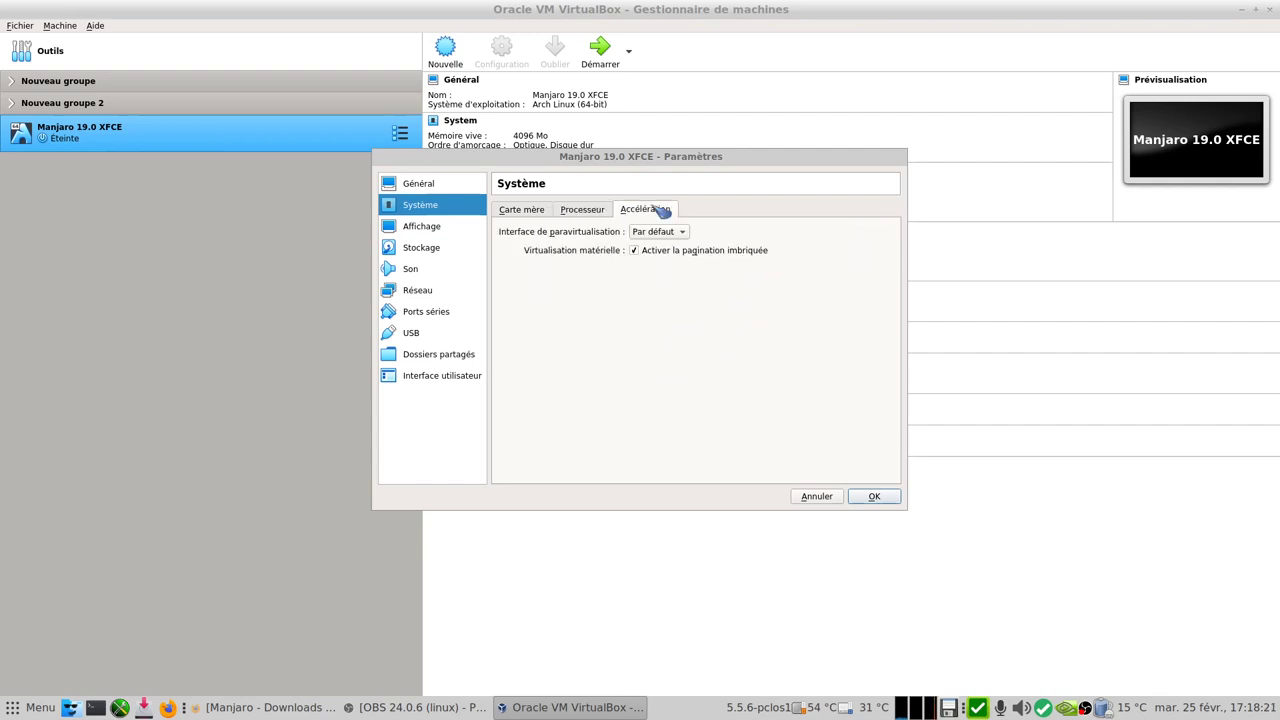
left_click(452, 229)
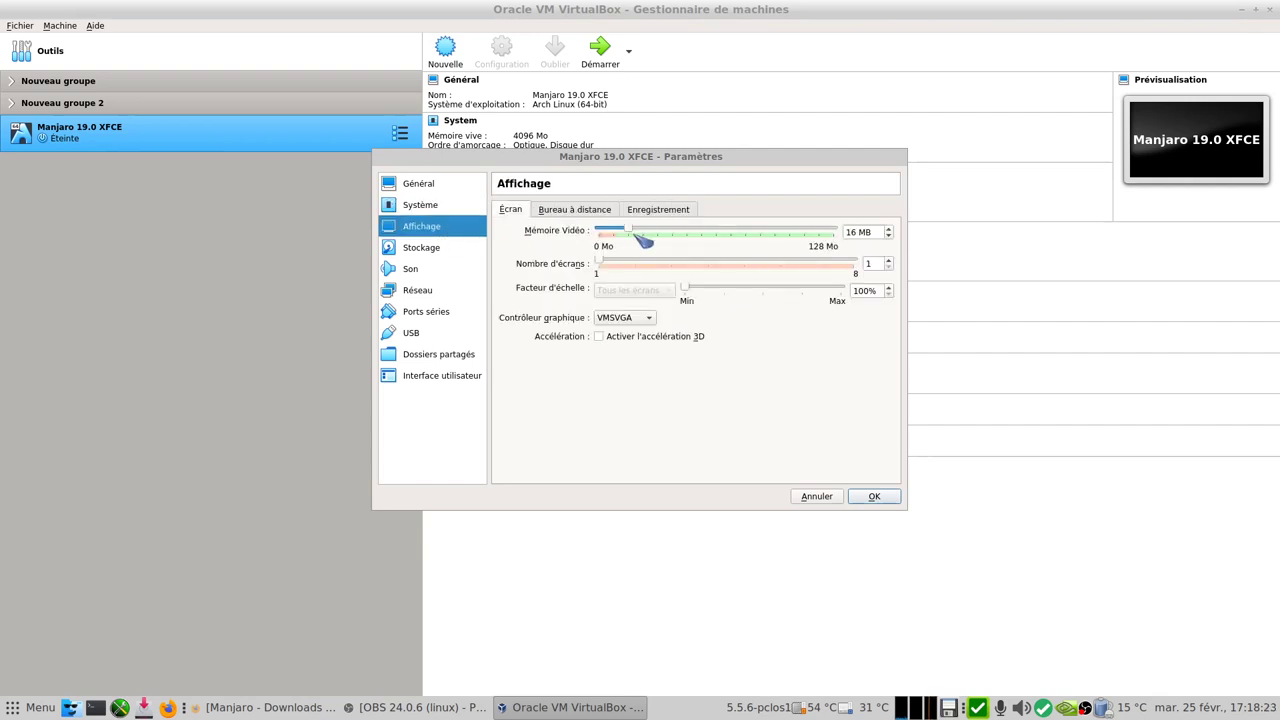
left_click_drag(630, 231, 842, 231)
- Load manjaro-xfce-19.0-200224-linux54.iso into the empty optical drive in Storage
left_click(423, 255)
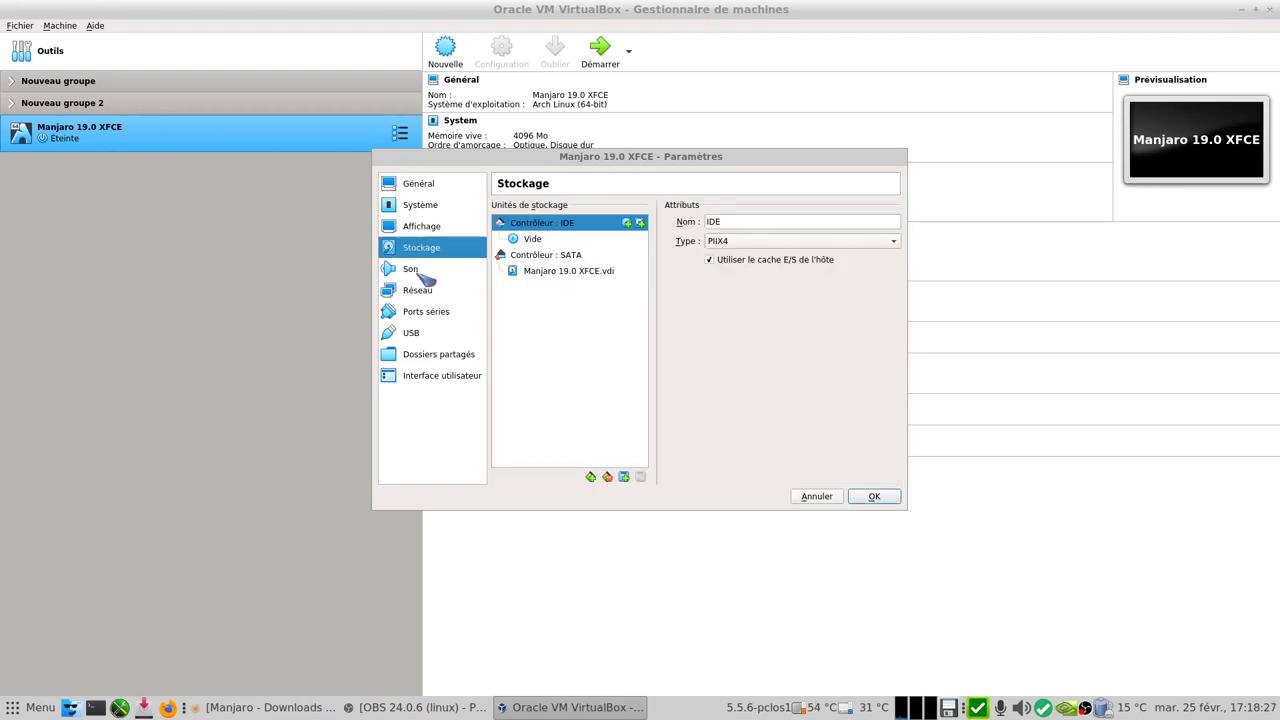
left_click(418, 270)
left_click(428, 250)
left_click(535, 242)
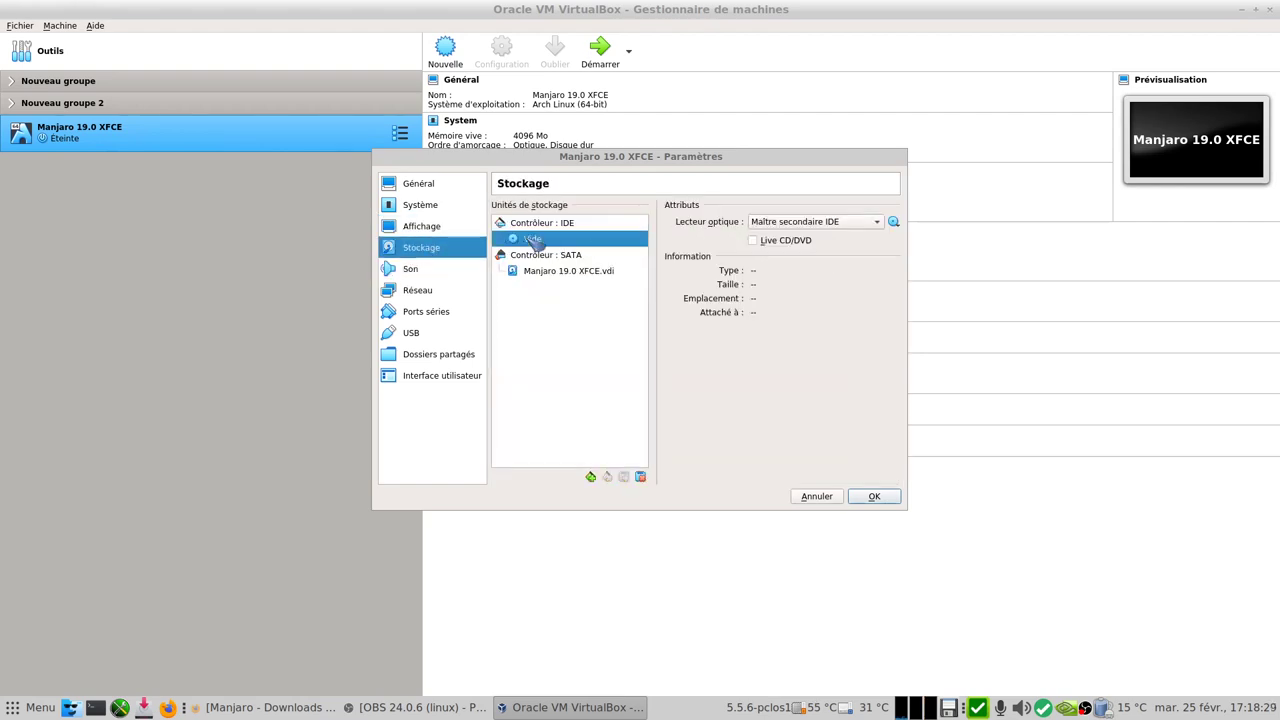
left_click(894, 222)
left_click(1000, 290)
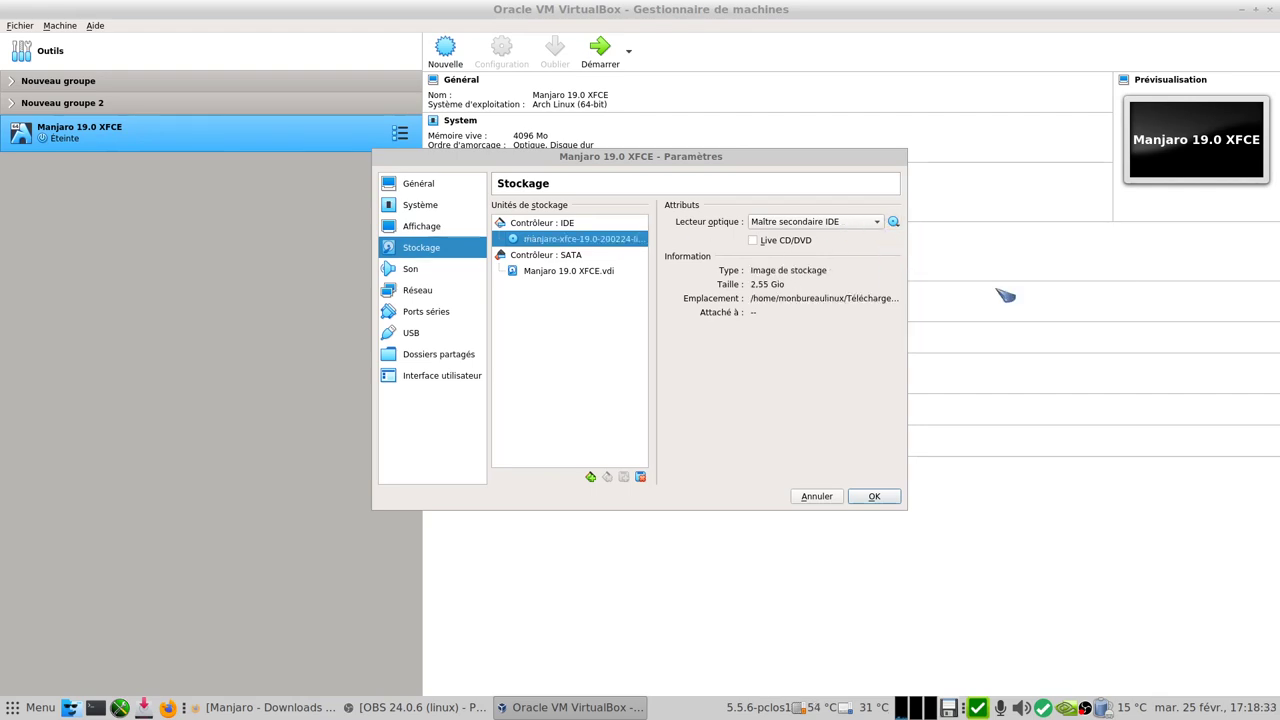
- Set the network adapter to bridged access on eth0 and save the settings
left_click(432, 274)
left_click(432, 290)
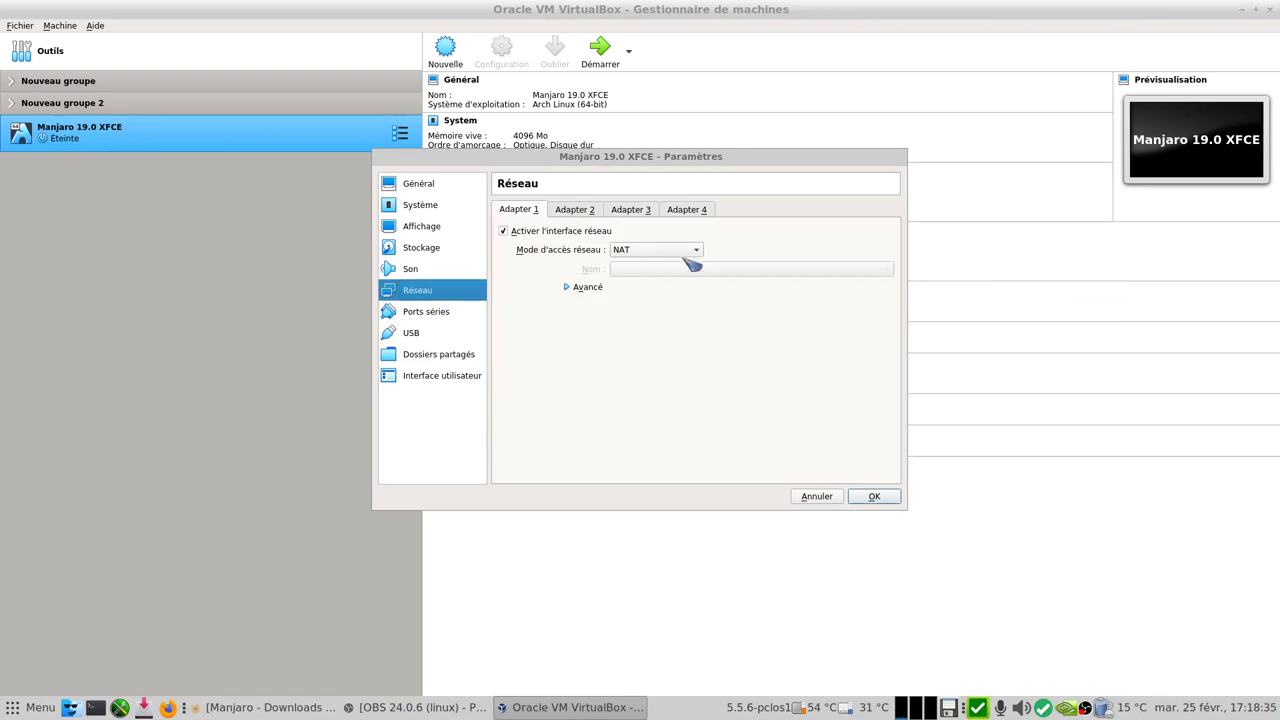
left_click(688, 254)
left_click(700, 266)
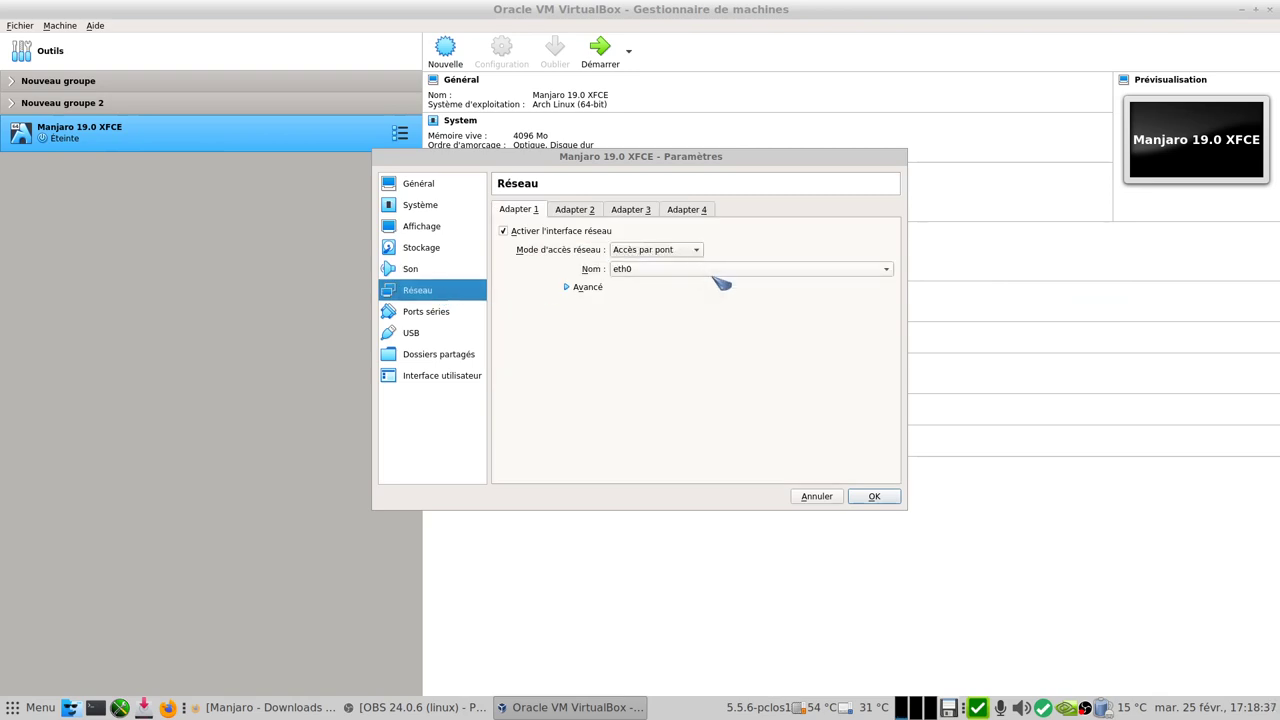
left_click(882, 496)
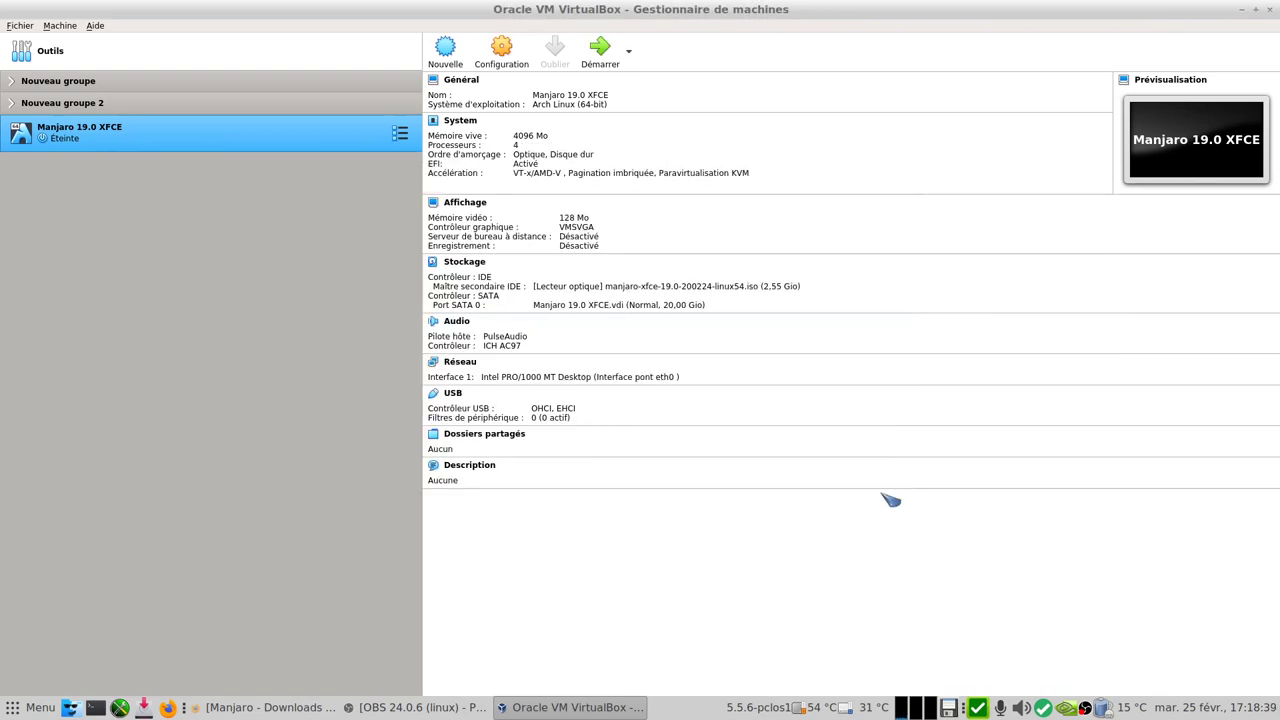
- Start the VM with the manjaro-xfce-19.0 ISO as startup disk and boot the Manjaro XFCE entry
left_click(603, 50)
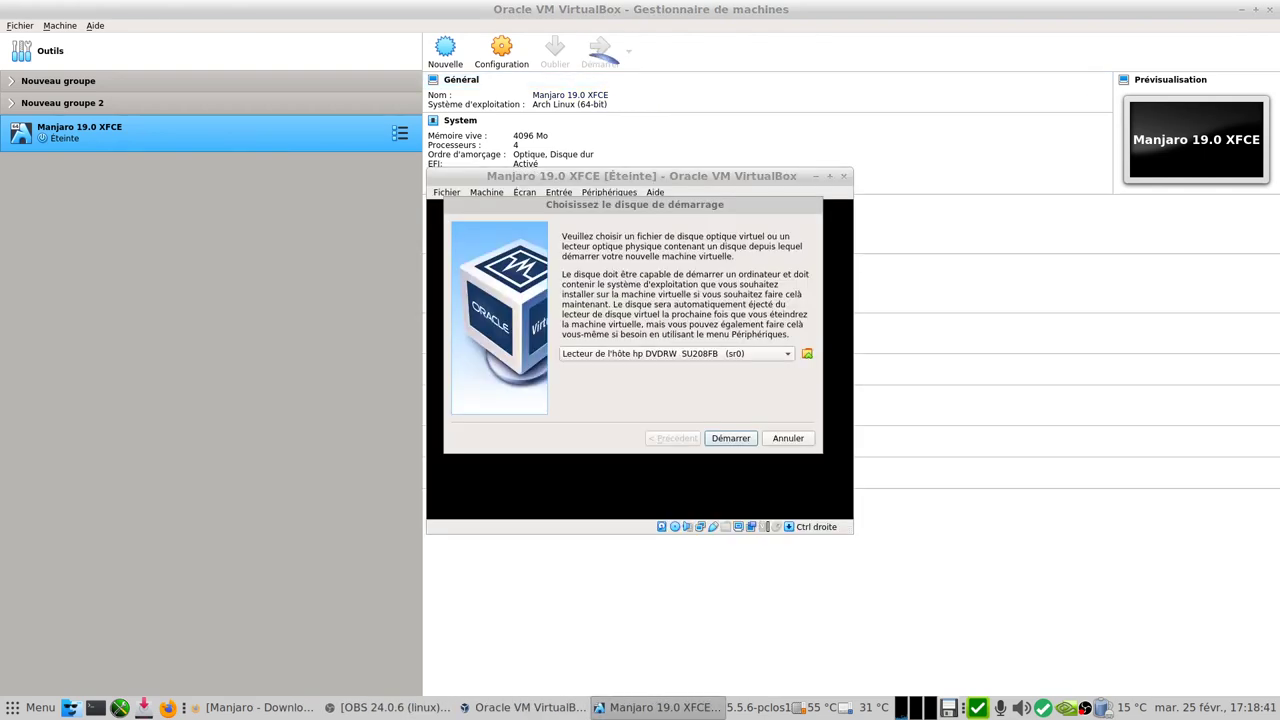
left_click(716, 355)
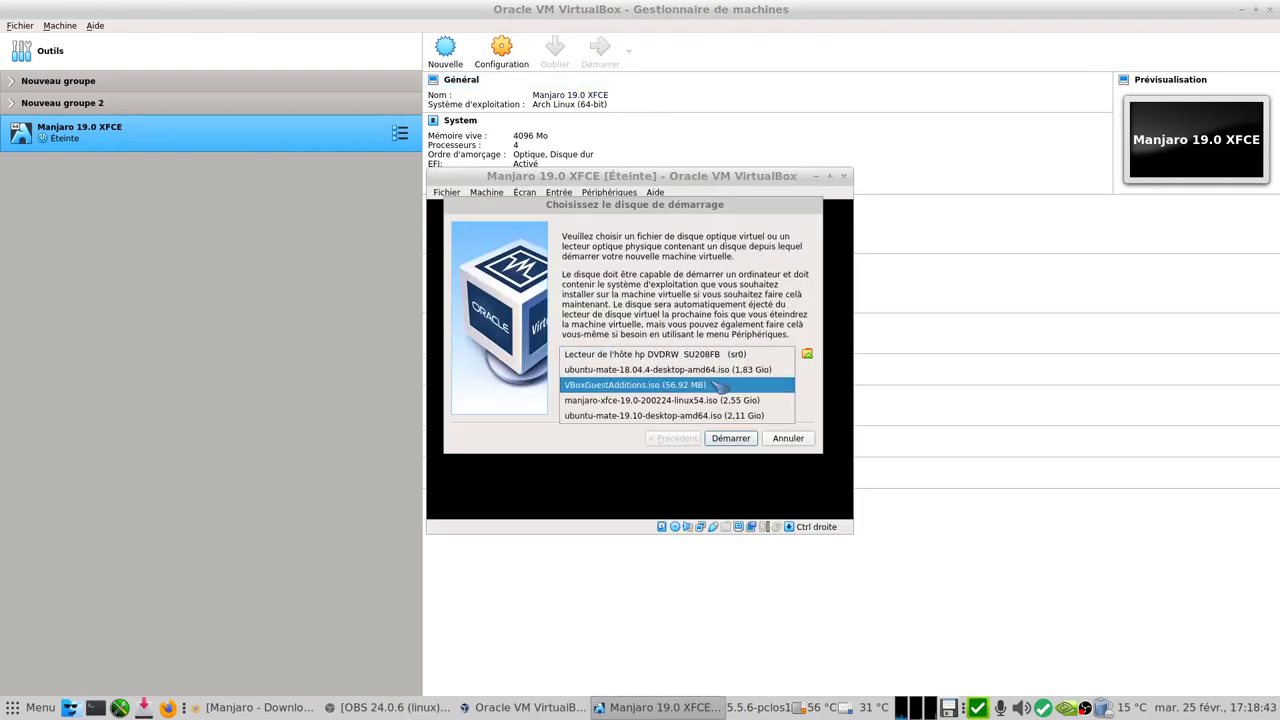
left_click(729, 400)
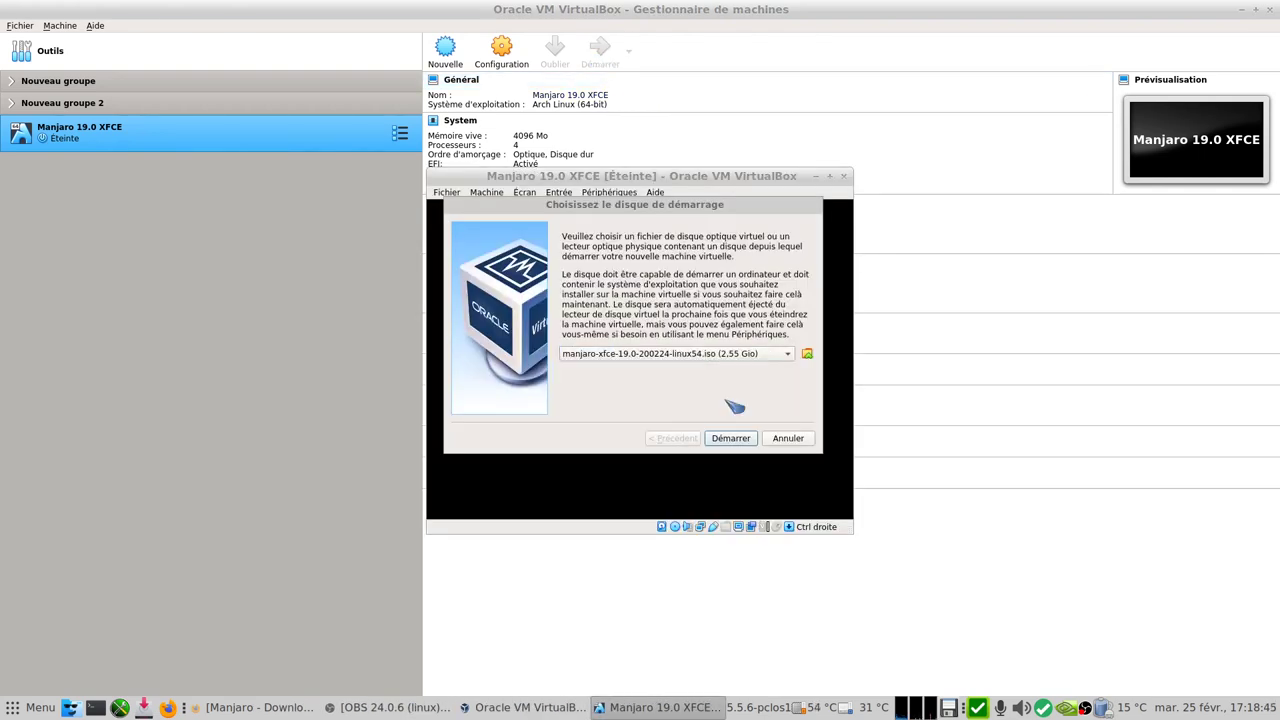
left_click(733, 438)
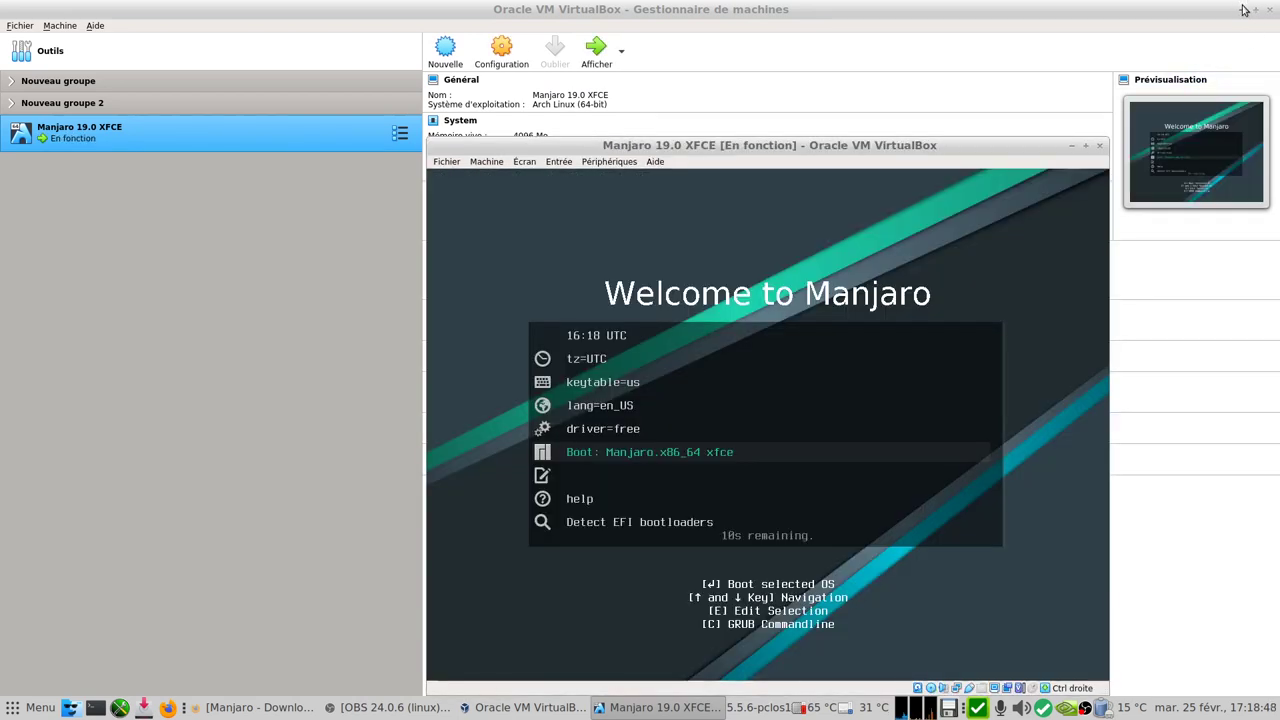
left_click(1240, 9)
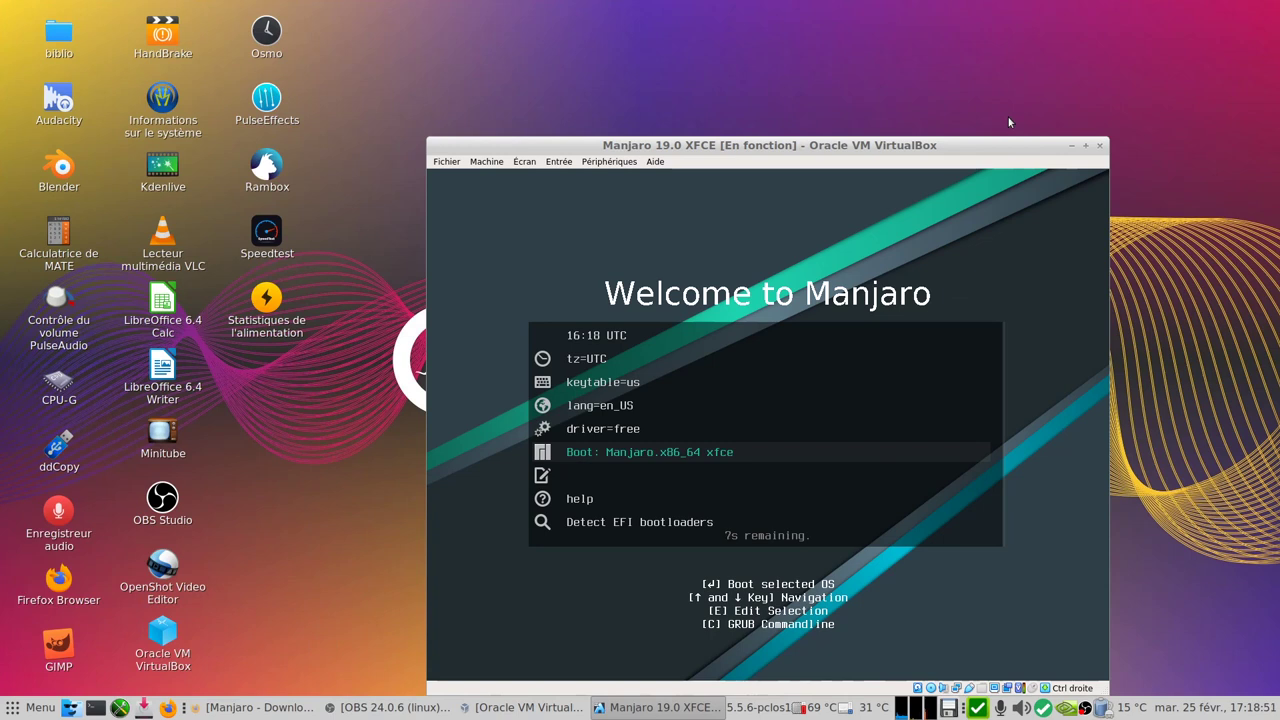
key("Return")
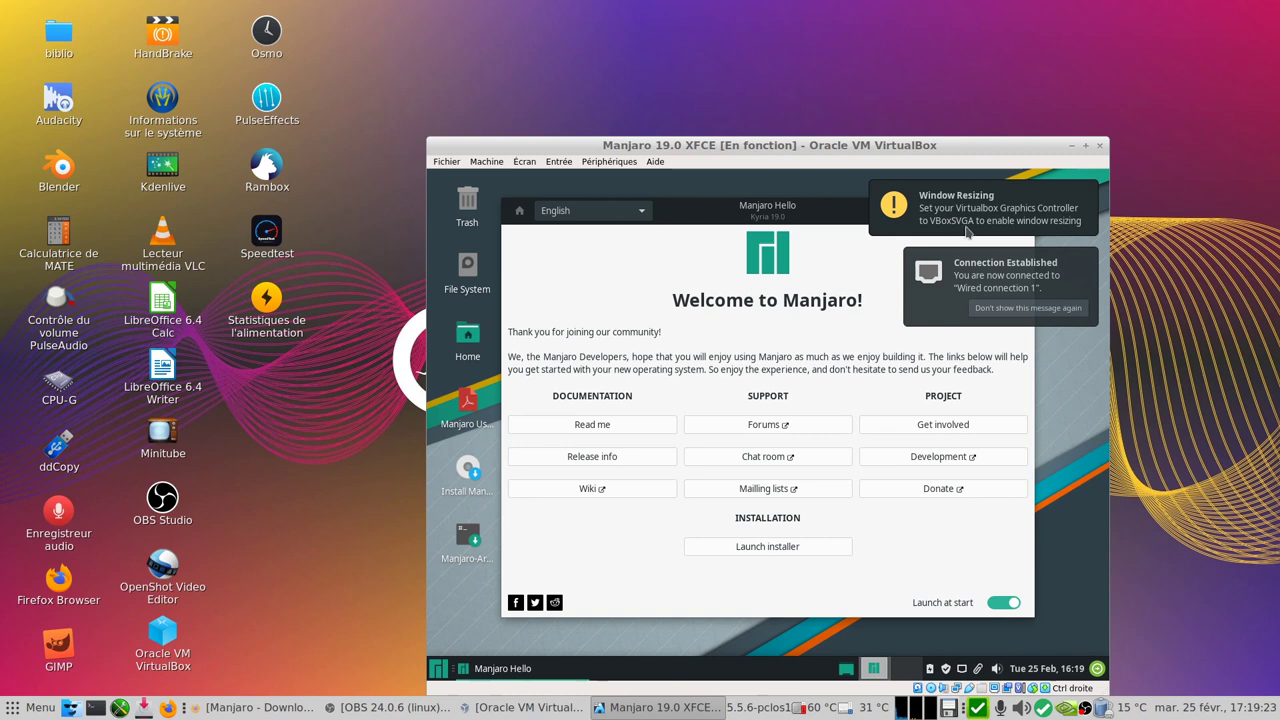
- Close the VM window choosing 'Éteindre la machine' to power off the Manjaro machine
left_click(528, 163)
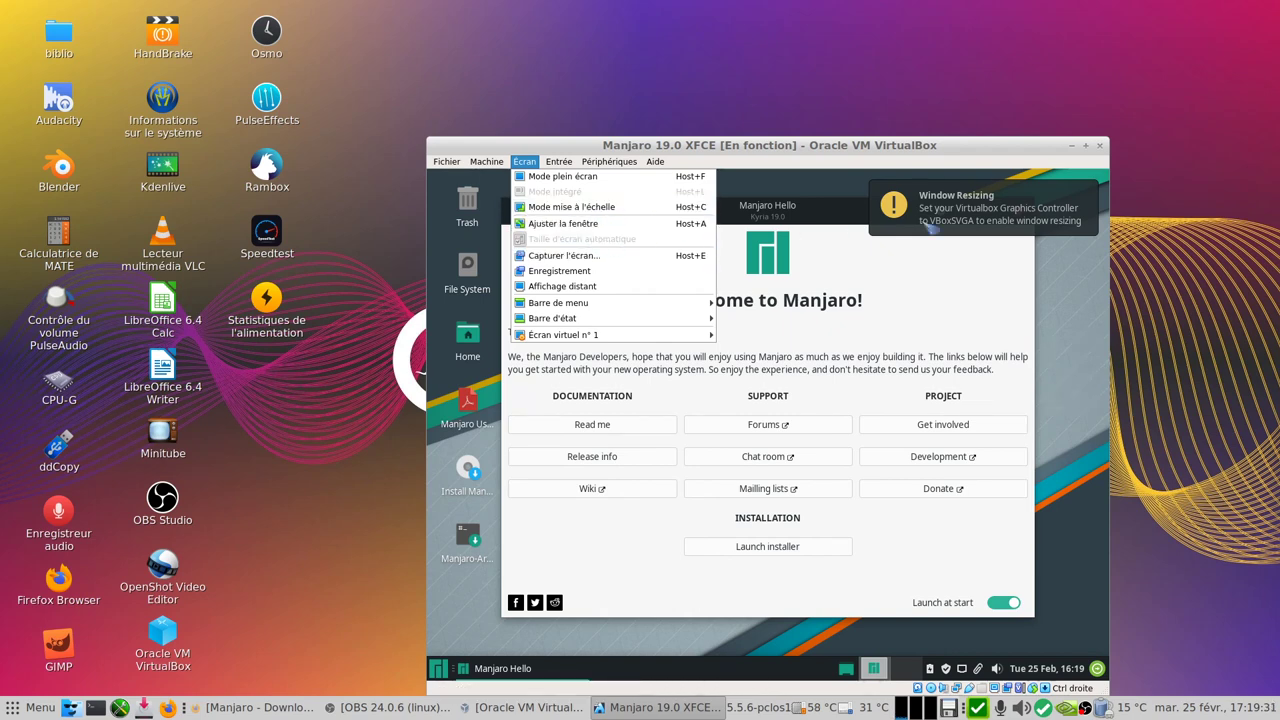
left_click(1106, 152)
left_click(1100, 146)
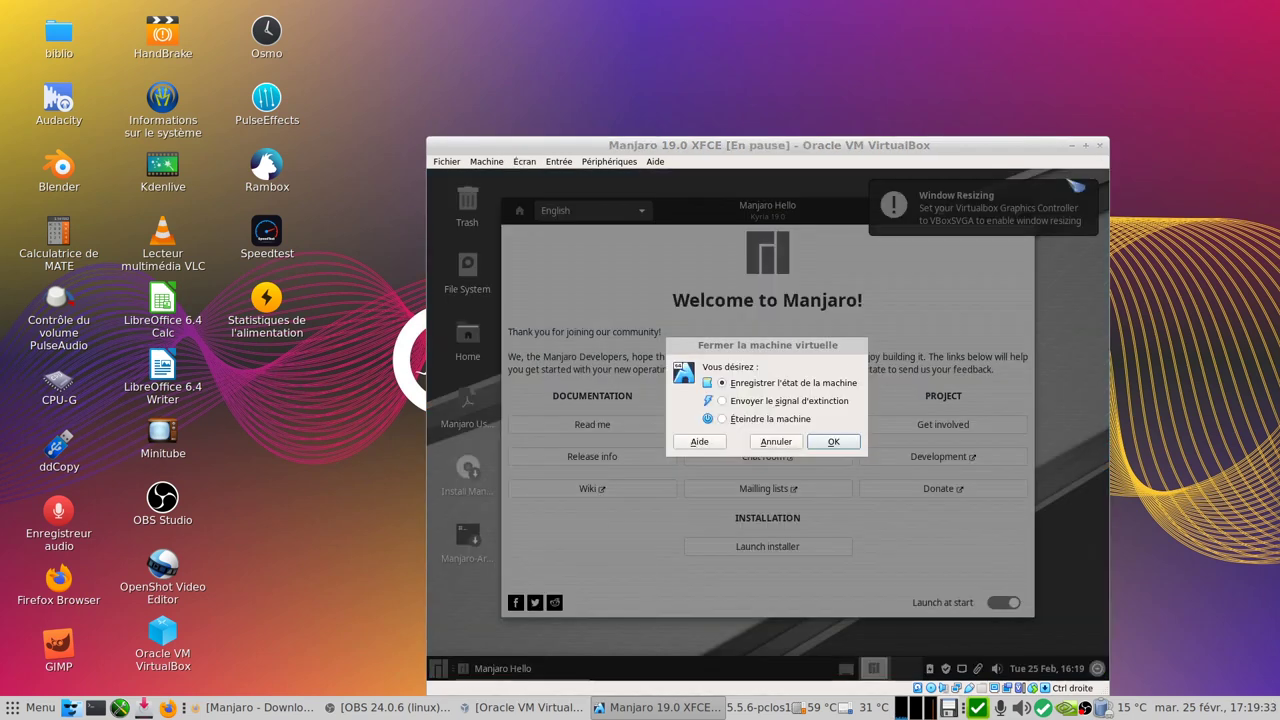
left_click(752, 419)
left_click(833, 442)
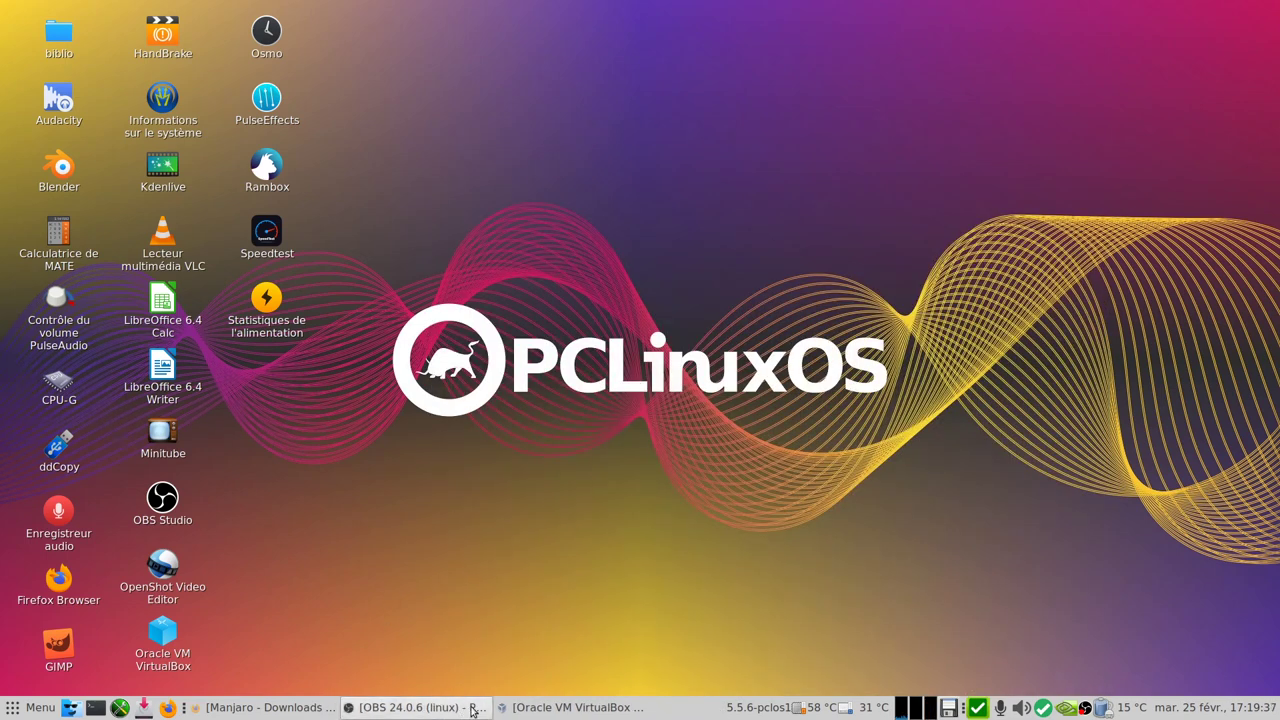
left_click(474, 709)
- In Affichage settings choose VBoxSVGA as graphics controller, save, and start the Manjaro VM
left_click(537, 705)
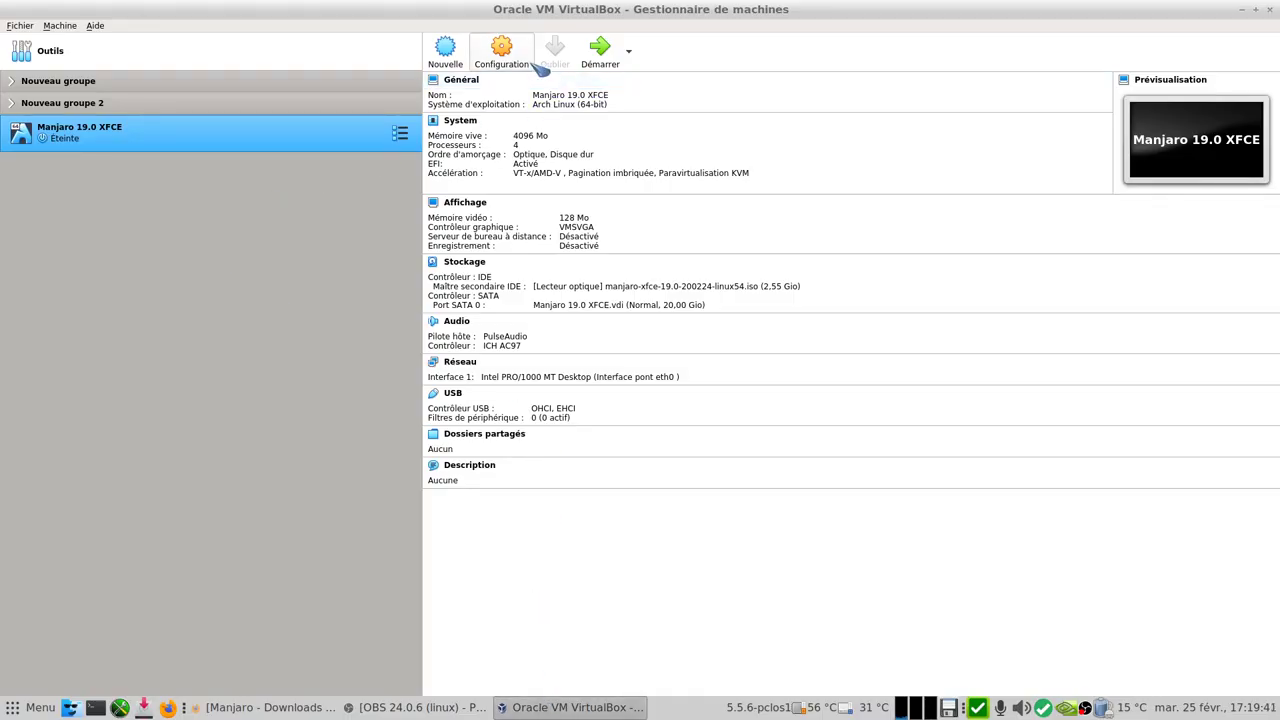
left_click(501, 50)
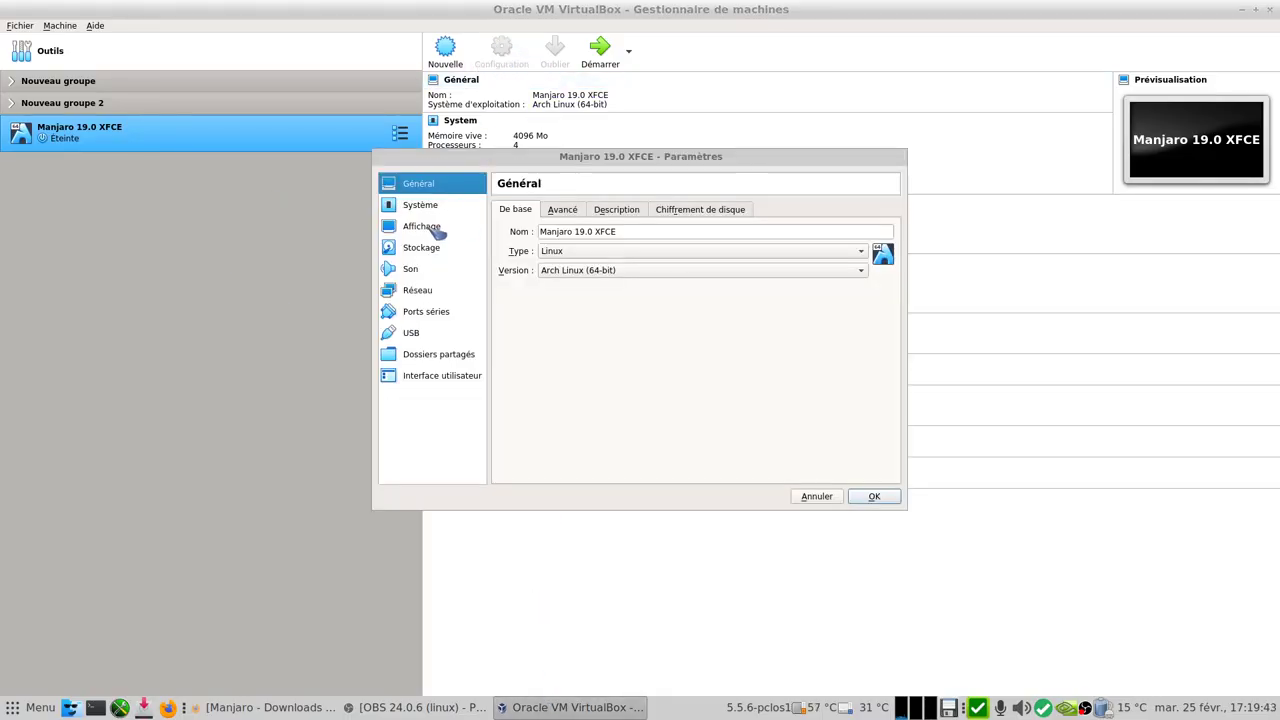
left_click(438, 229)
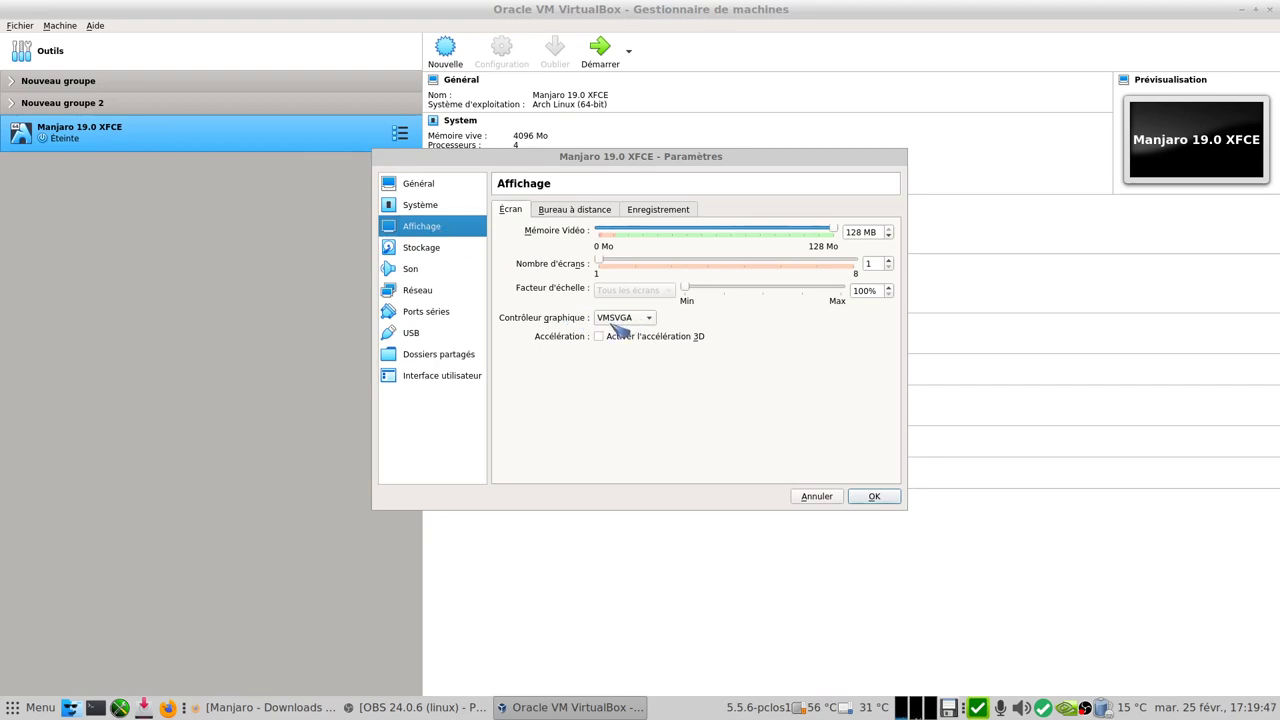
left_click(628, 319)
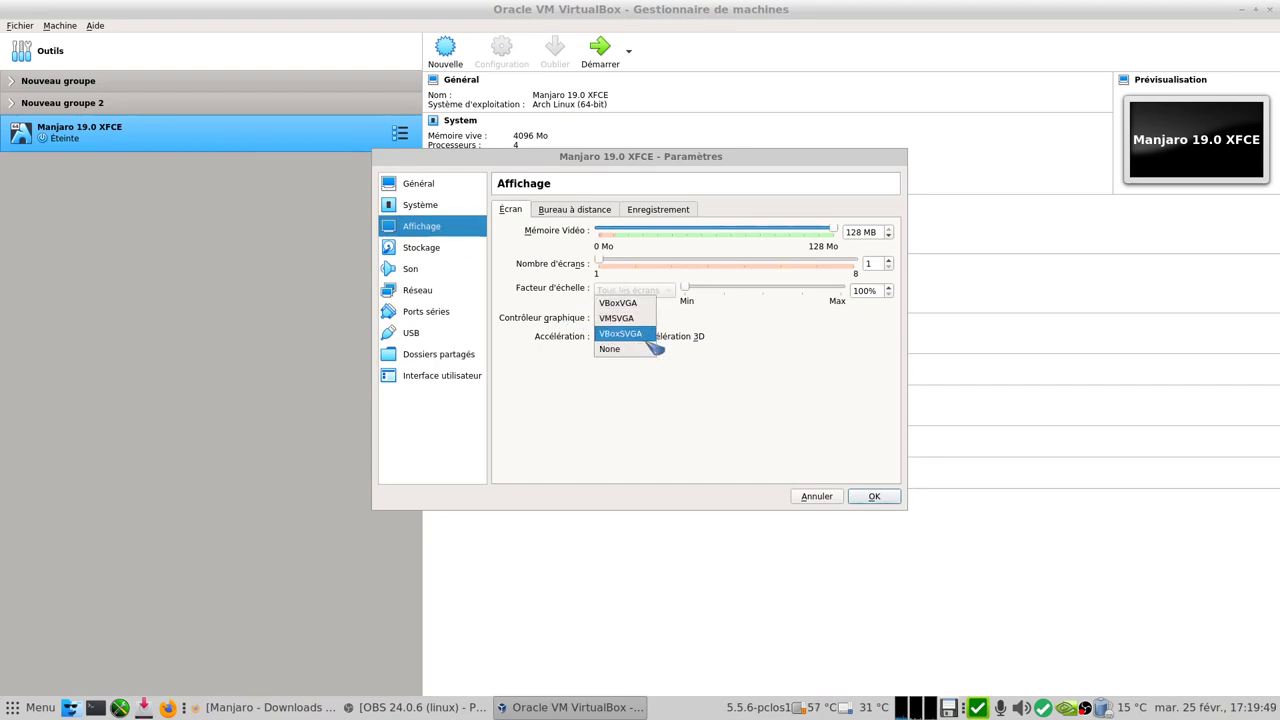
left_click(648, 336)
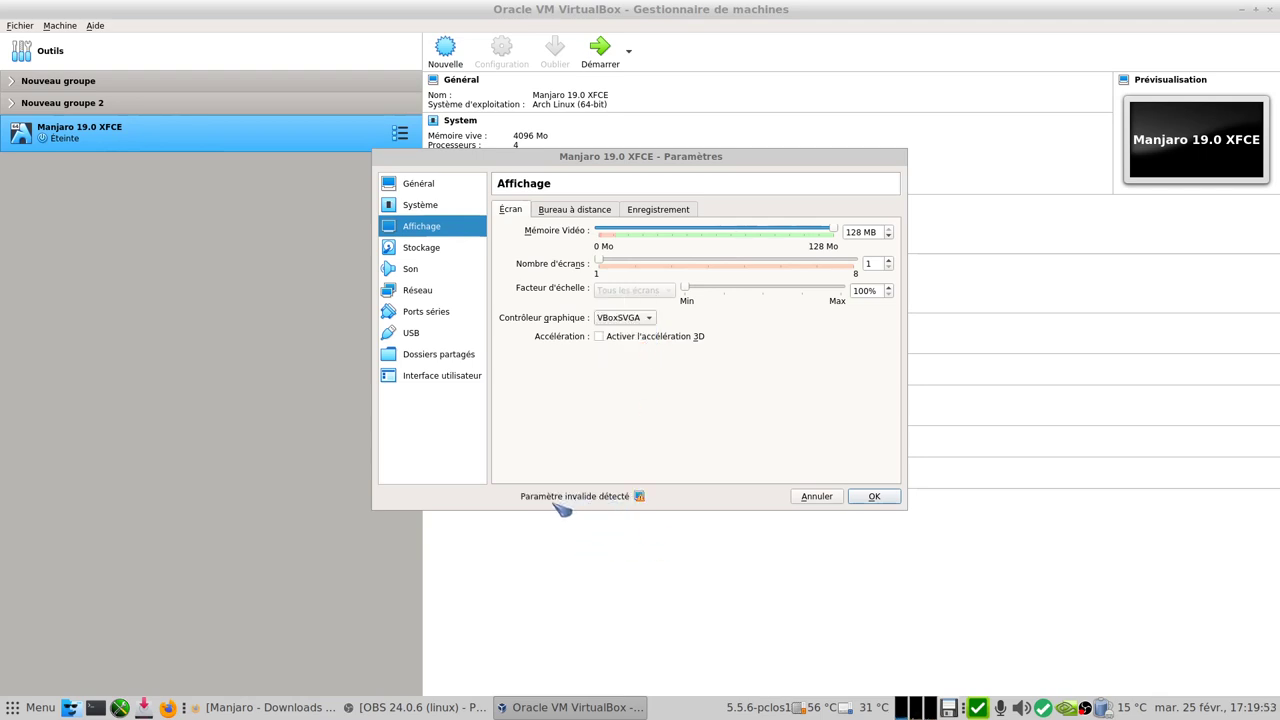
left_click(874, 497)
left_click(600, 52)
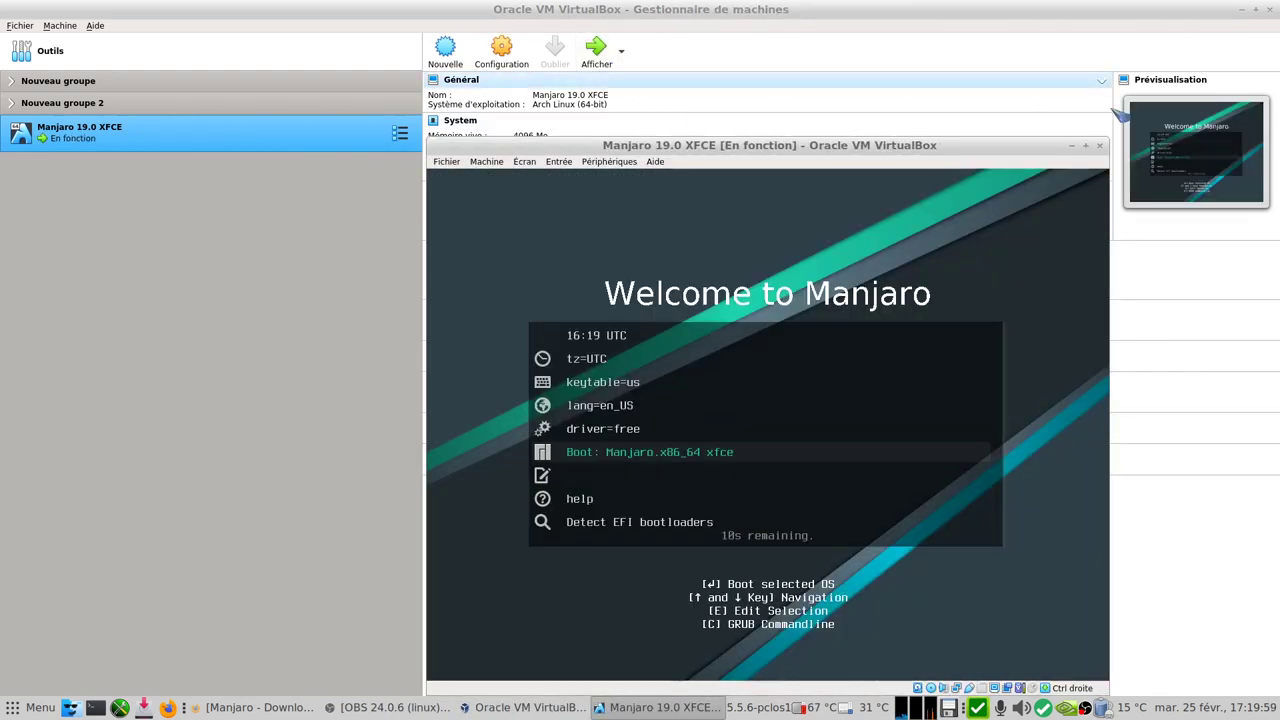
- Keep the free graphics driver and set the boot language to lang=fr_FR
left_click(1243, 10)
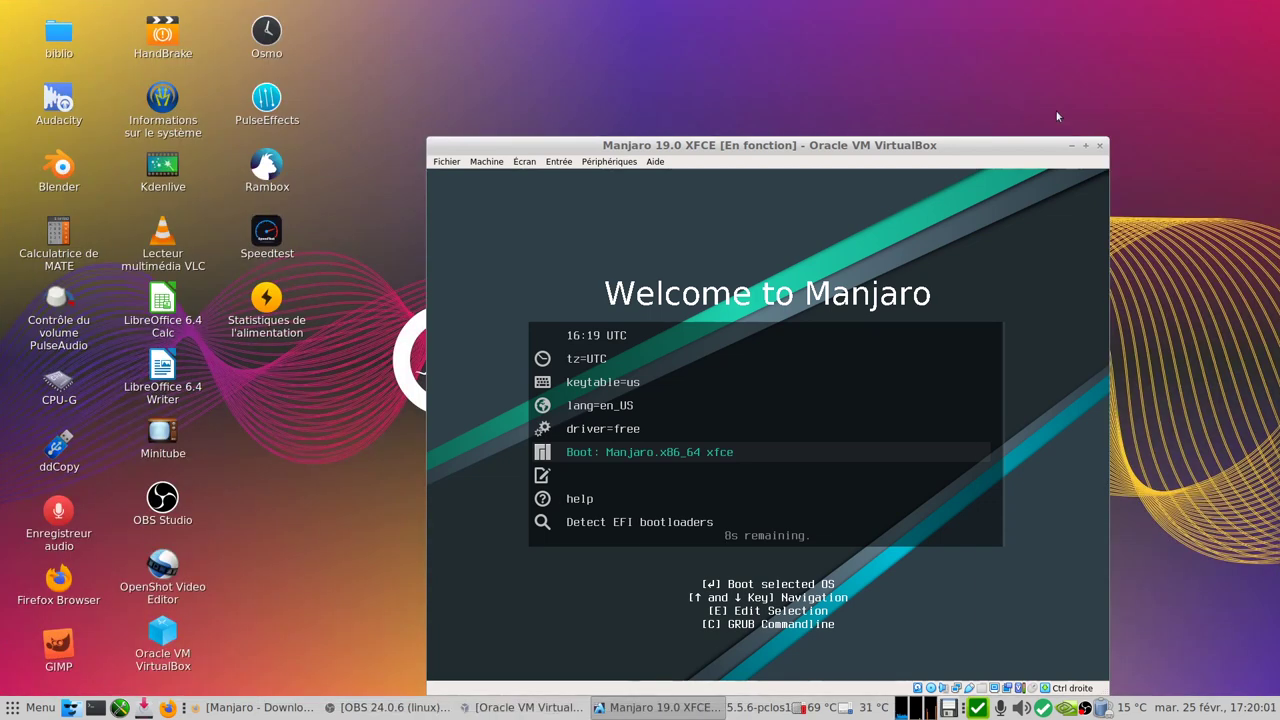
key("Up")
key("Return")
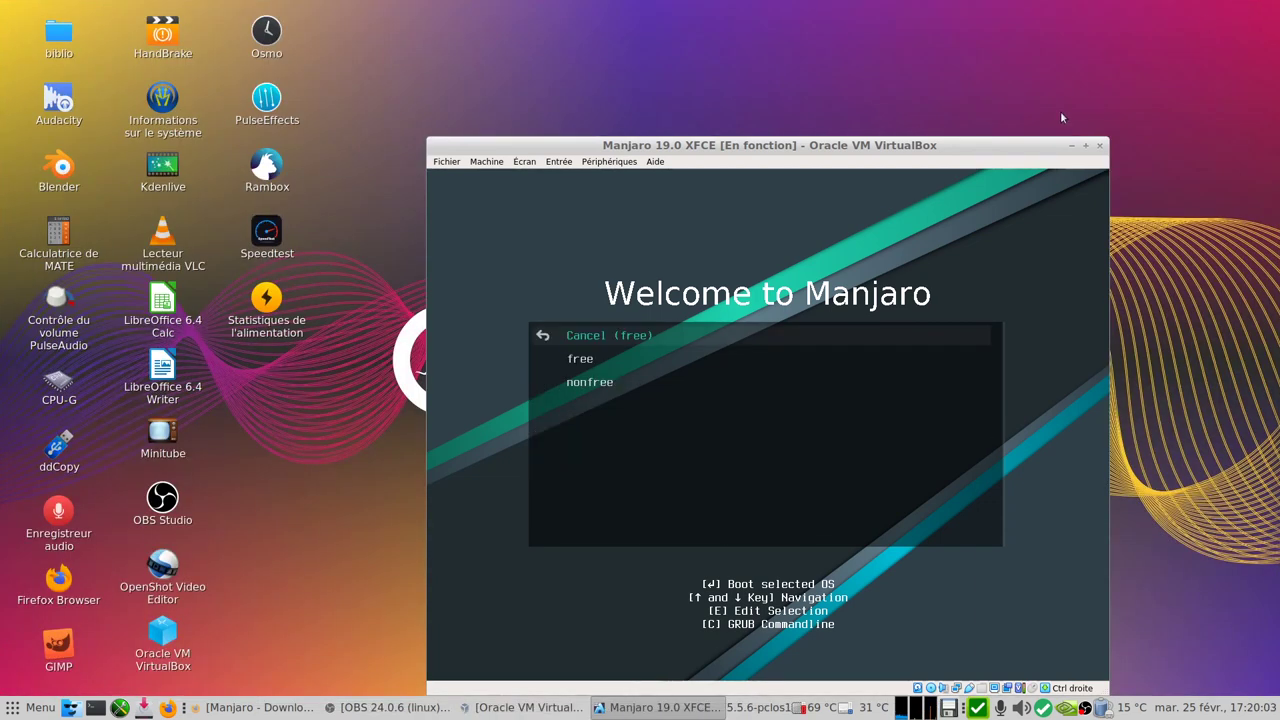
key("Return")
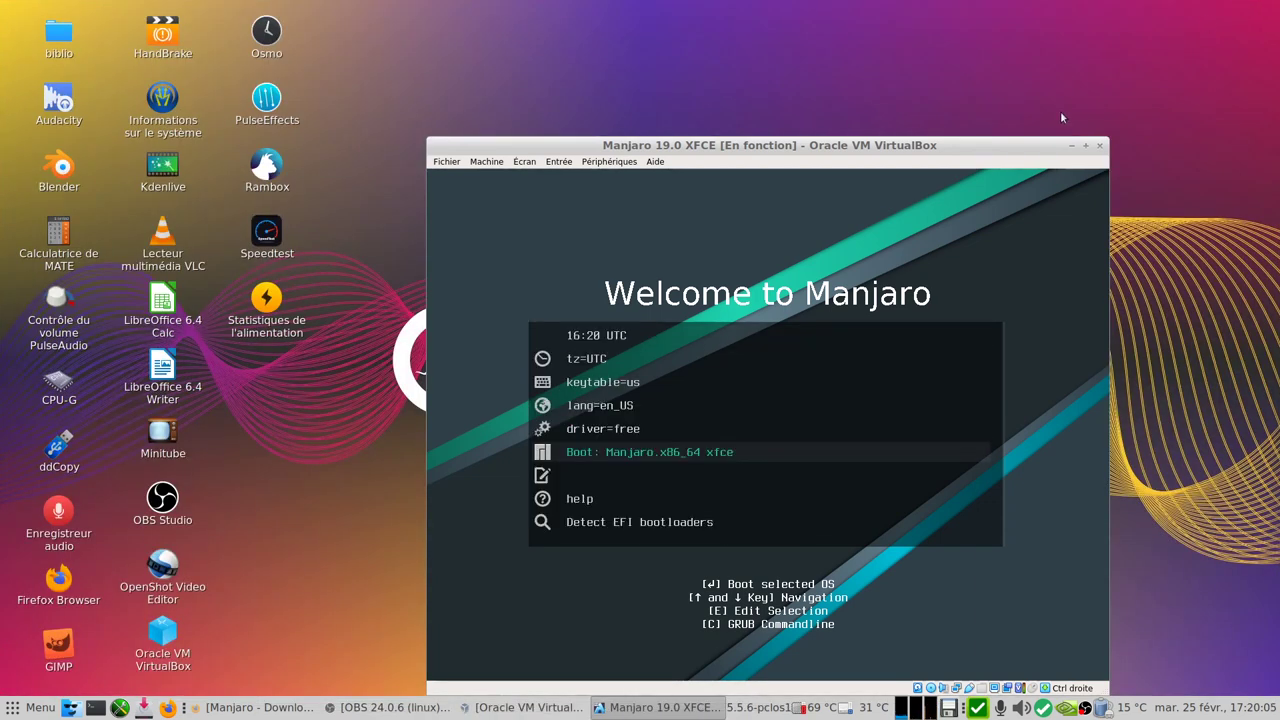
key("Up")
key("Up")
key("Return")
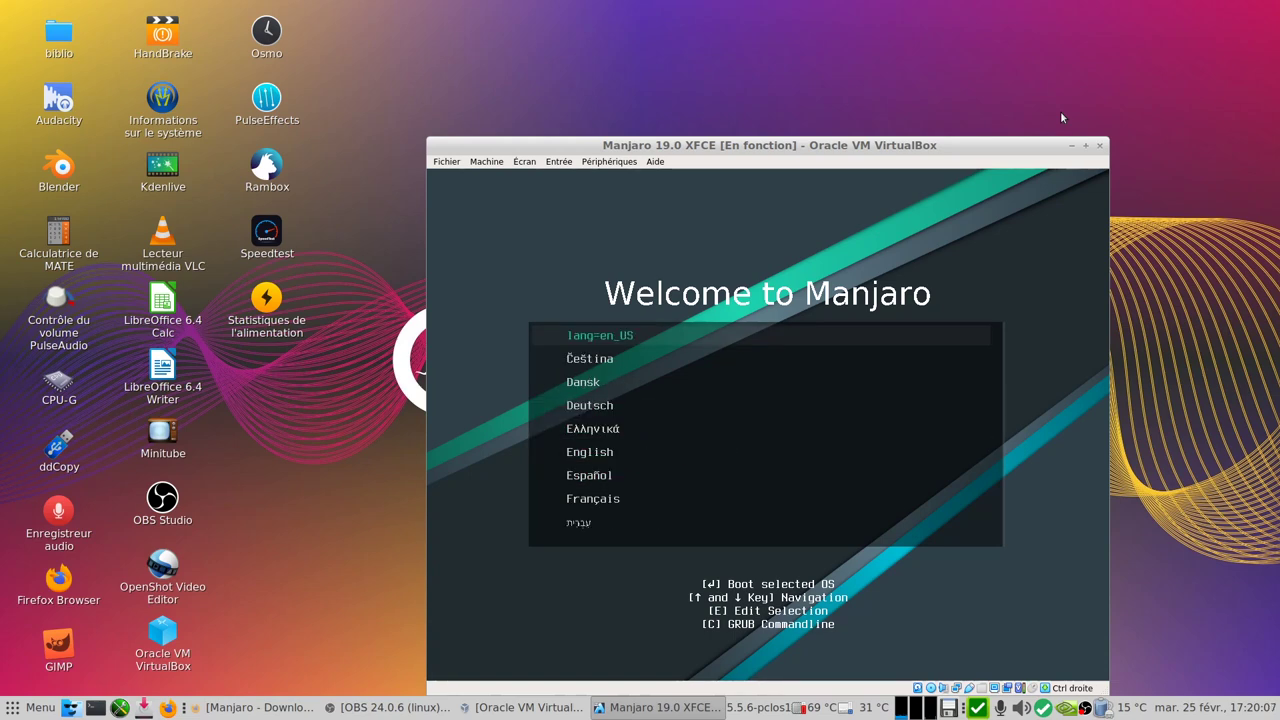
key("Down")
key("Down")
key("Down")
key("Down")
key("Down")
key("Down")
key("Down")
key("Return")
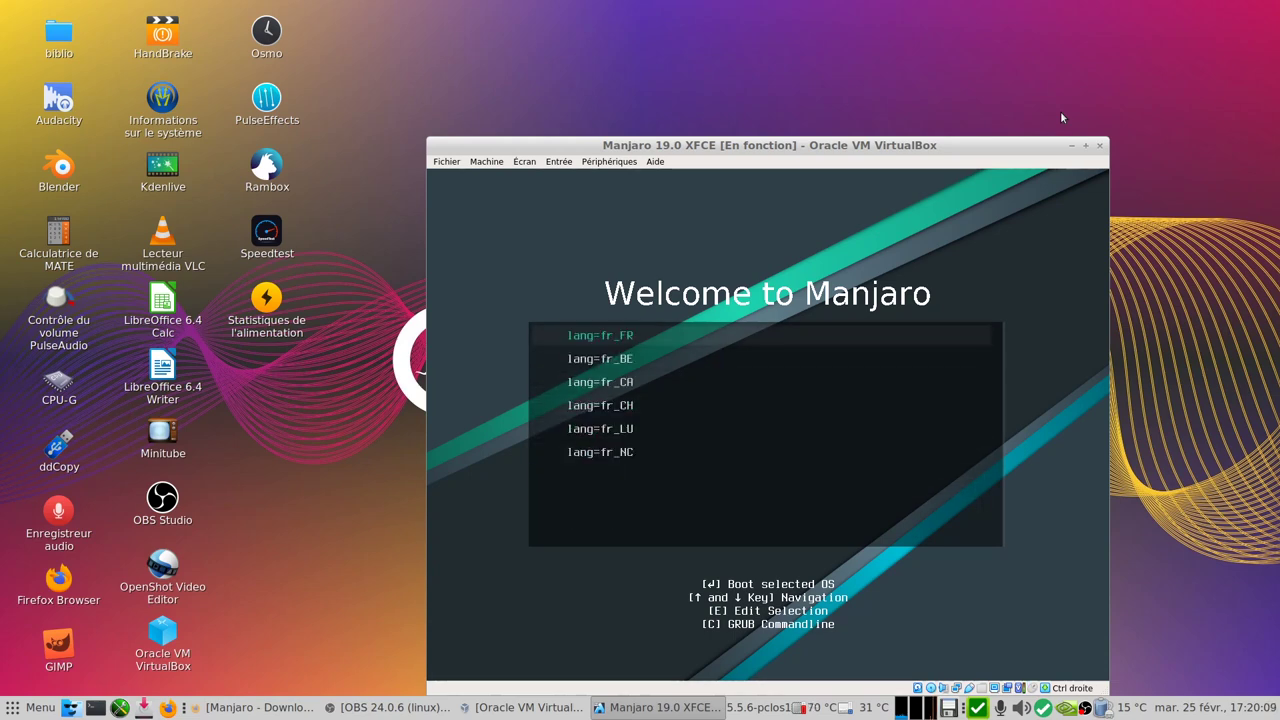
key("Return")
- Set the boot keyboard layout to keytable=fr
key("Up")
key("Up")
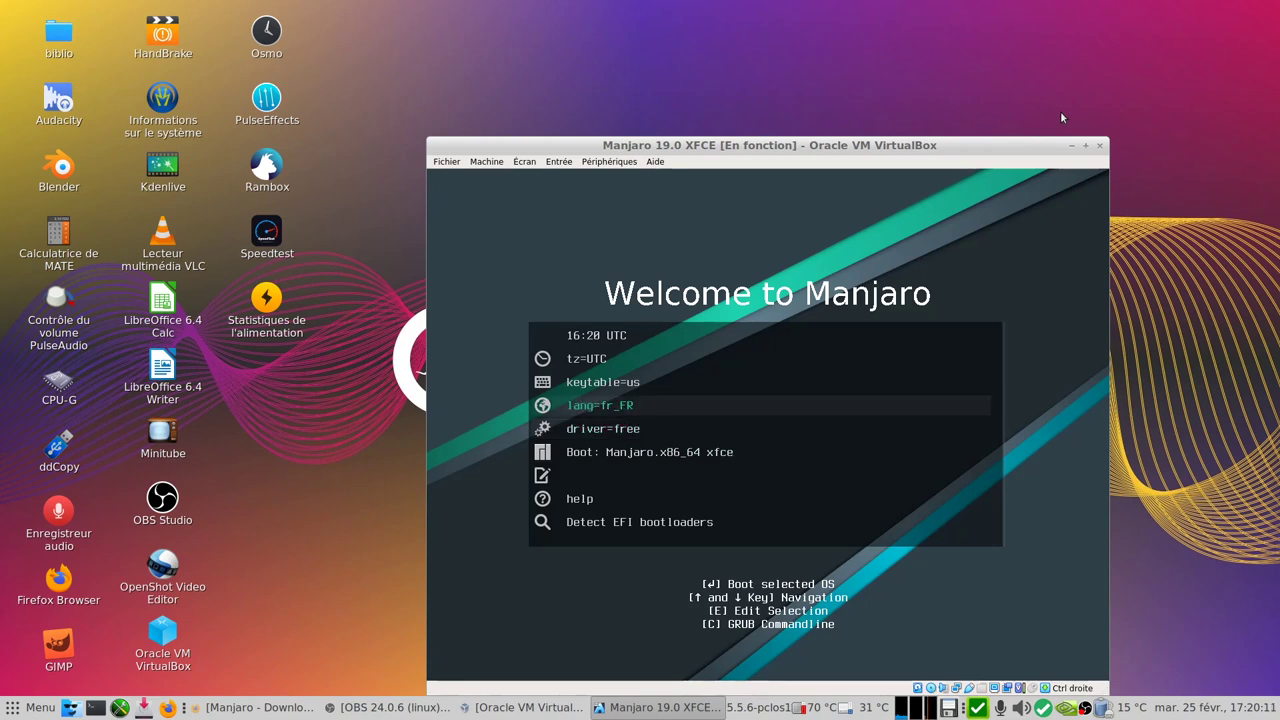
key("Up")
key("Return")
key("Down")
key("Down")
key("Down")
key("Down")
key("Down")
key("Down")
key("Down")
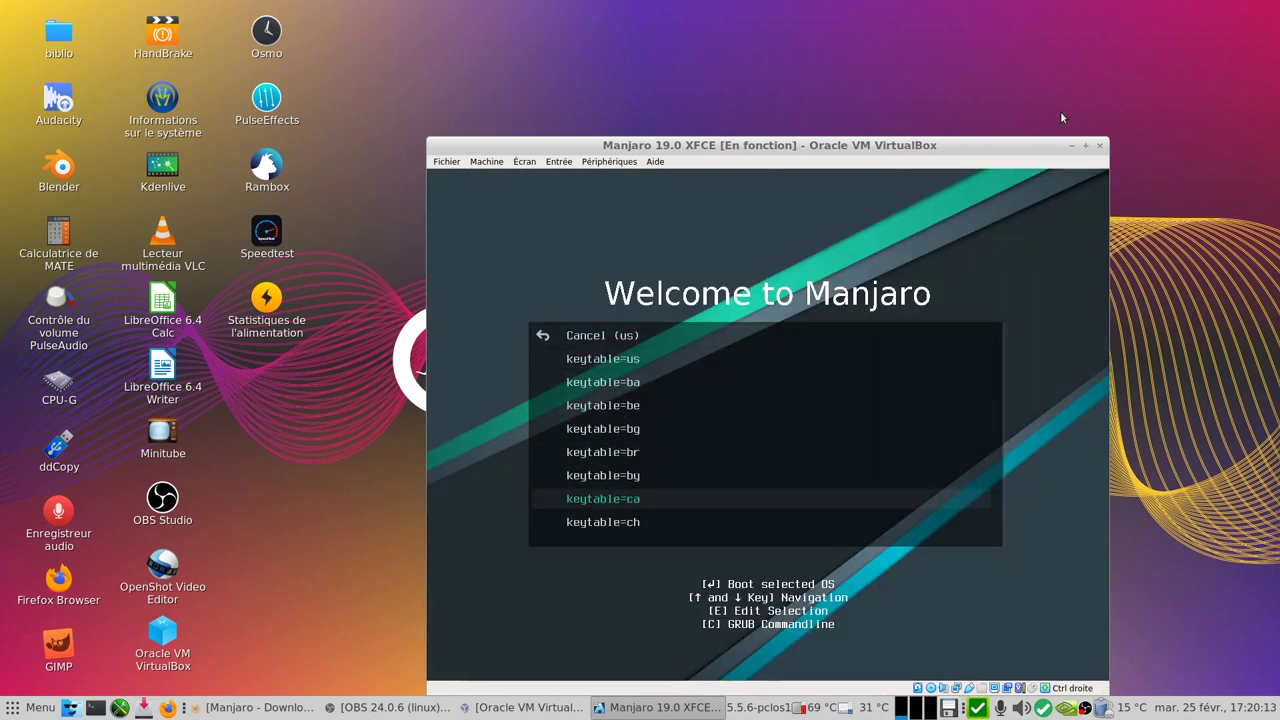
key("Down")
key("Down")
key("Down")
key("Down")
key("Down")
key("Down")
key("Down")
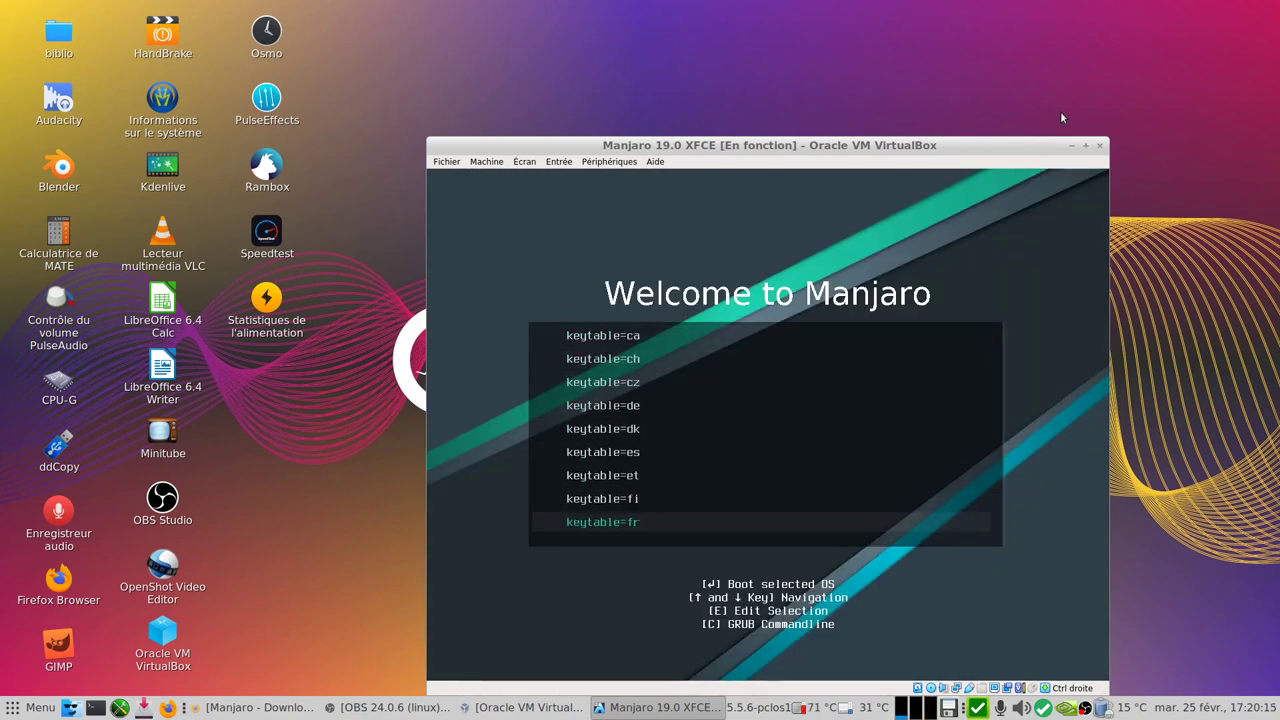
key("Return")
- Set the time zone to tz=Europe/Paris and return to the Boot Manjaro entry
key("Up")
key("Up")
key("Up")
key("Up")
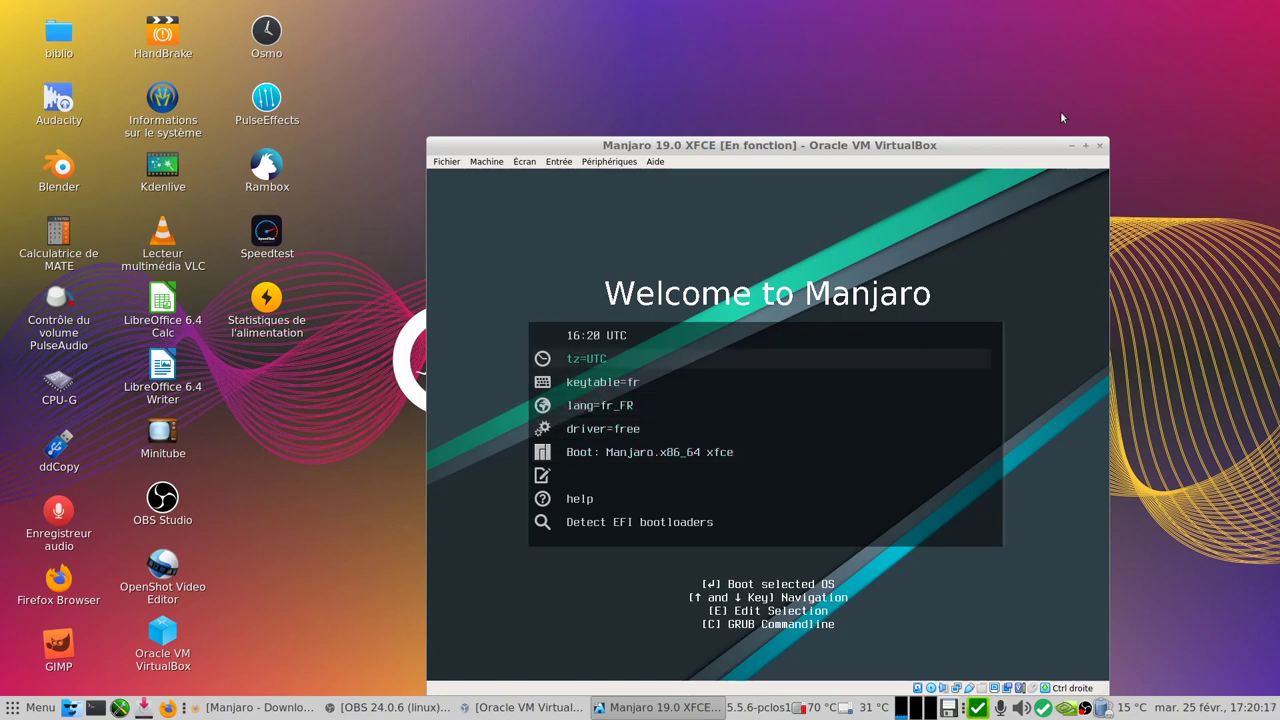
key("Return")
key("Down")
key("Down")
key("Down")
key("Down")
key("Down")
key("Down")
key("Down")
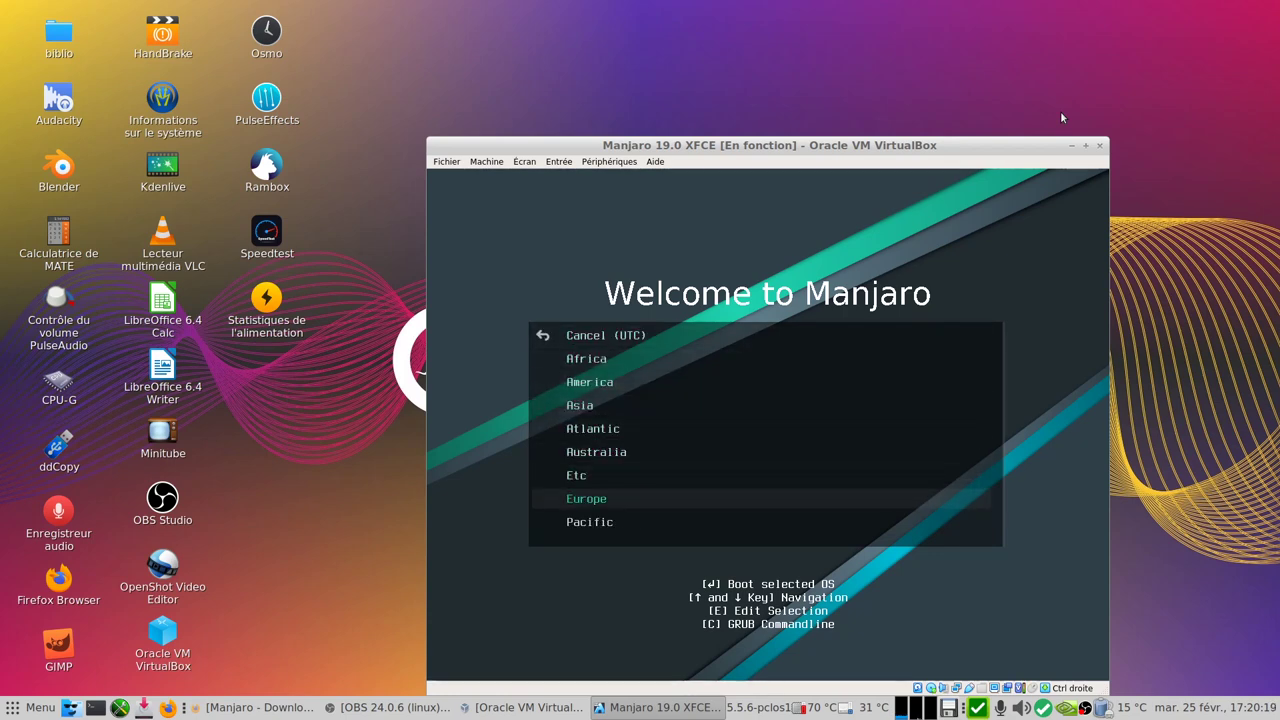
key("Return")
key("Down")
key("Down")
key("Down")
key("Down")
key("Down")
key("Down")
key("Down")
key("Down")
key("Down")
key("Down")
key("Down")
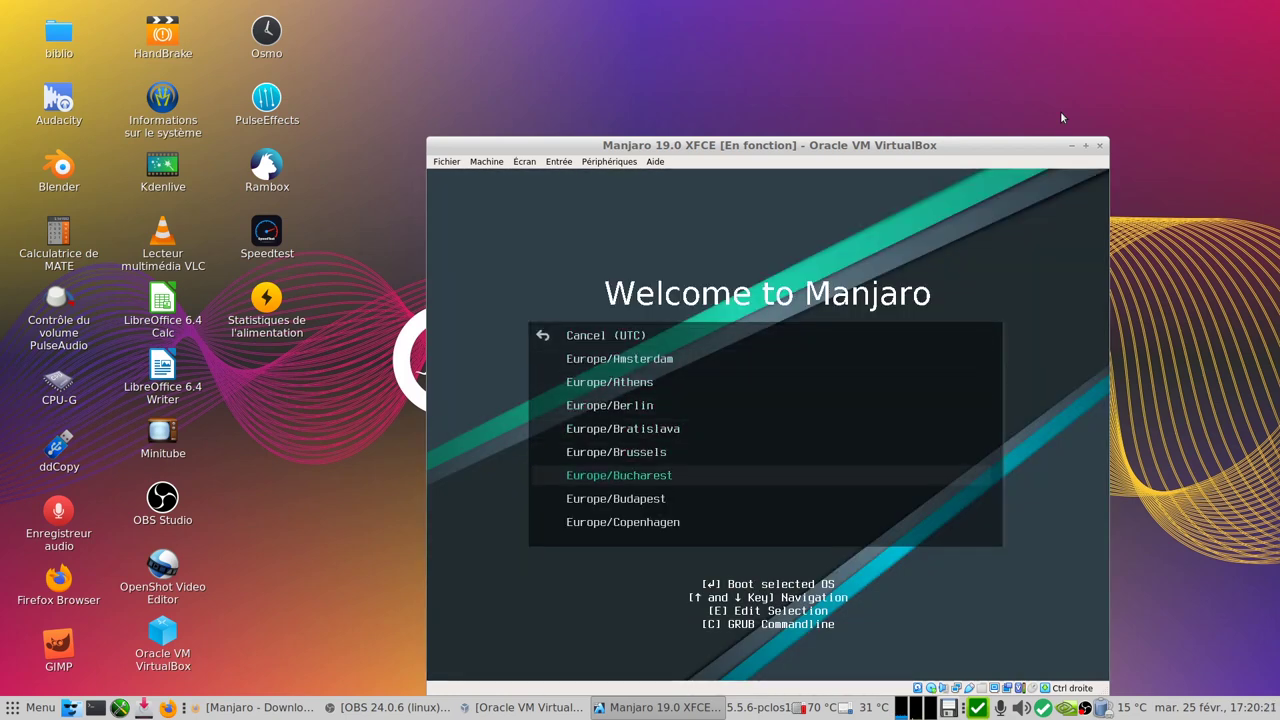
key("Down")
key("Down")
key("Down")
key("Down")
key("Down")
key("Down")
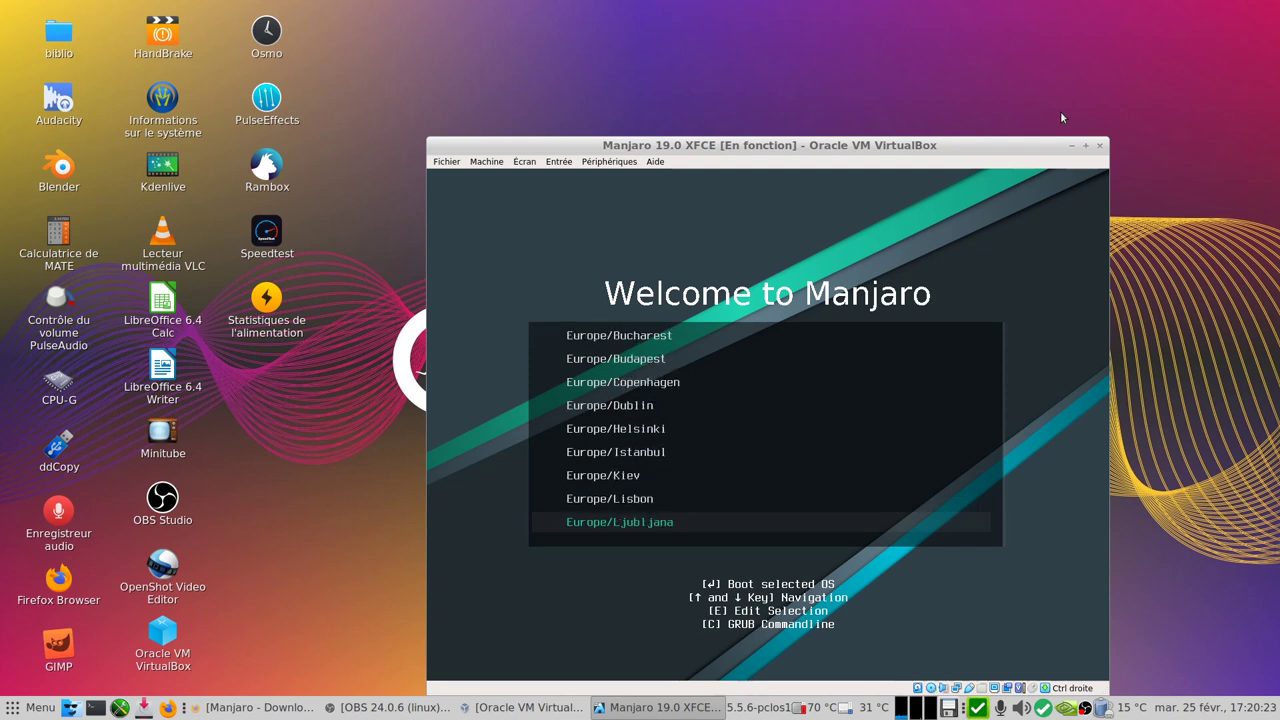
key("Down")
key("Down")
key("Down")
key("Down")
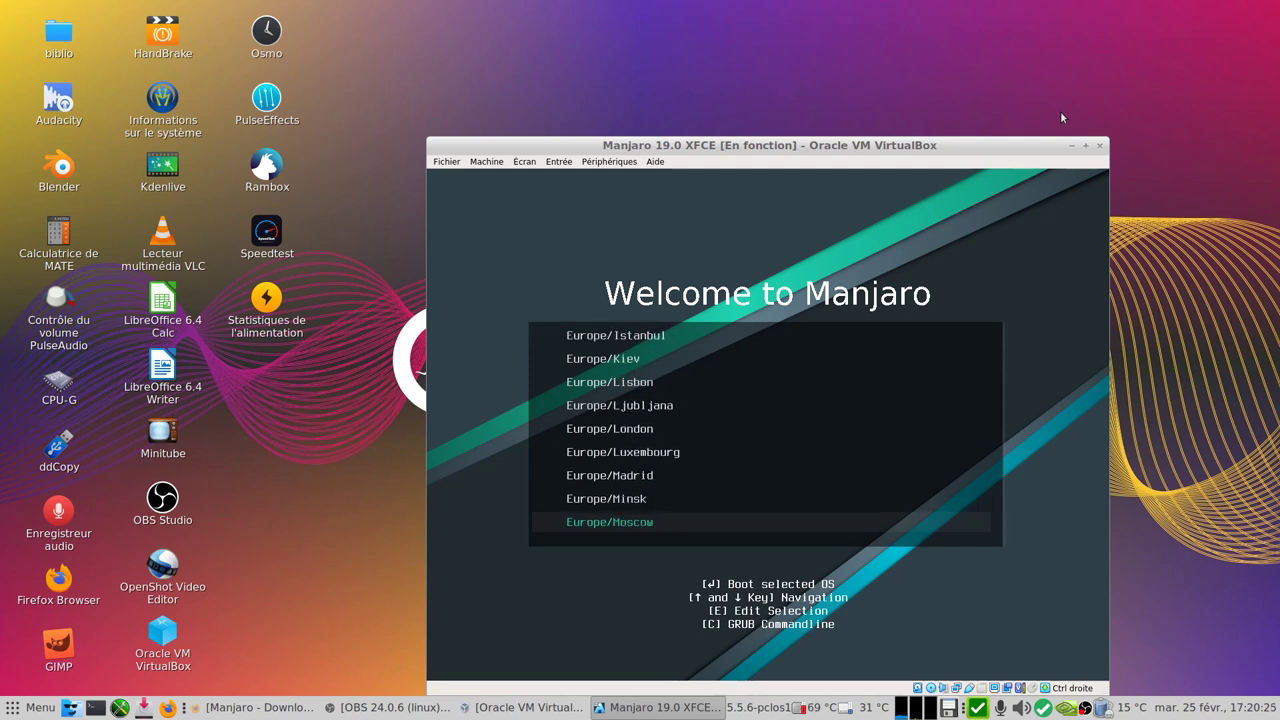
key("Return")
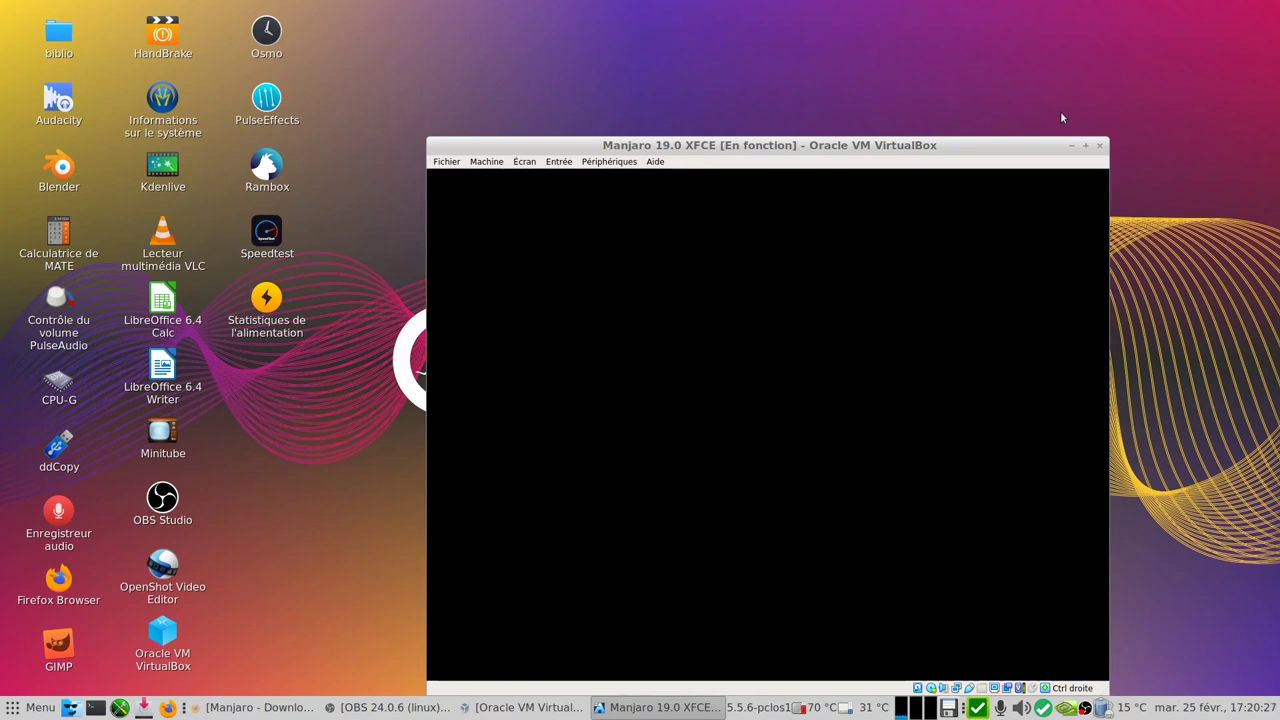
key("Up")
key("Down")
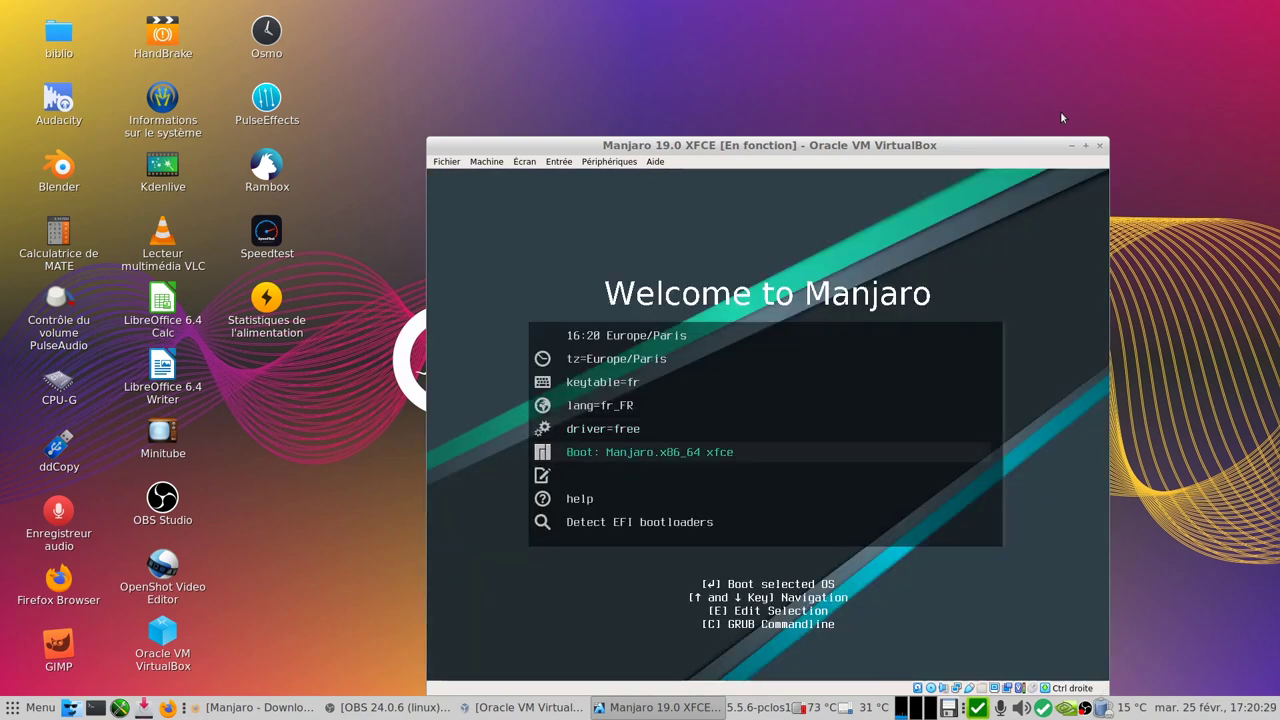
- Boot Manjaro with the French settings and maximize the VM window once Manjaro Hello appears
key("Return")
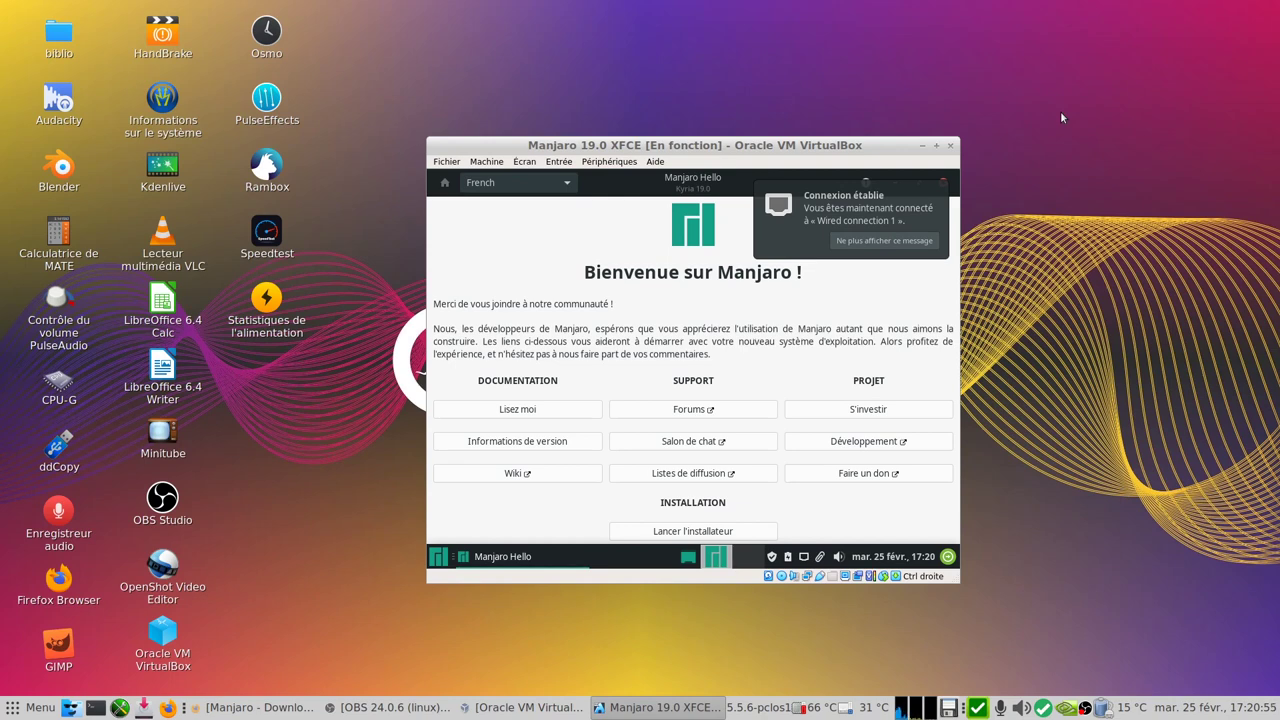
left_click(934, 147)
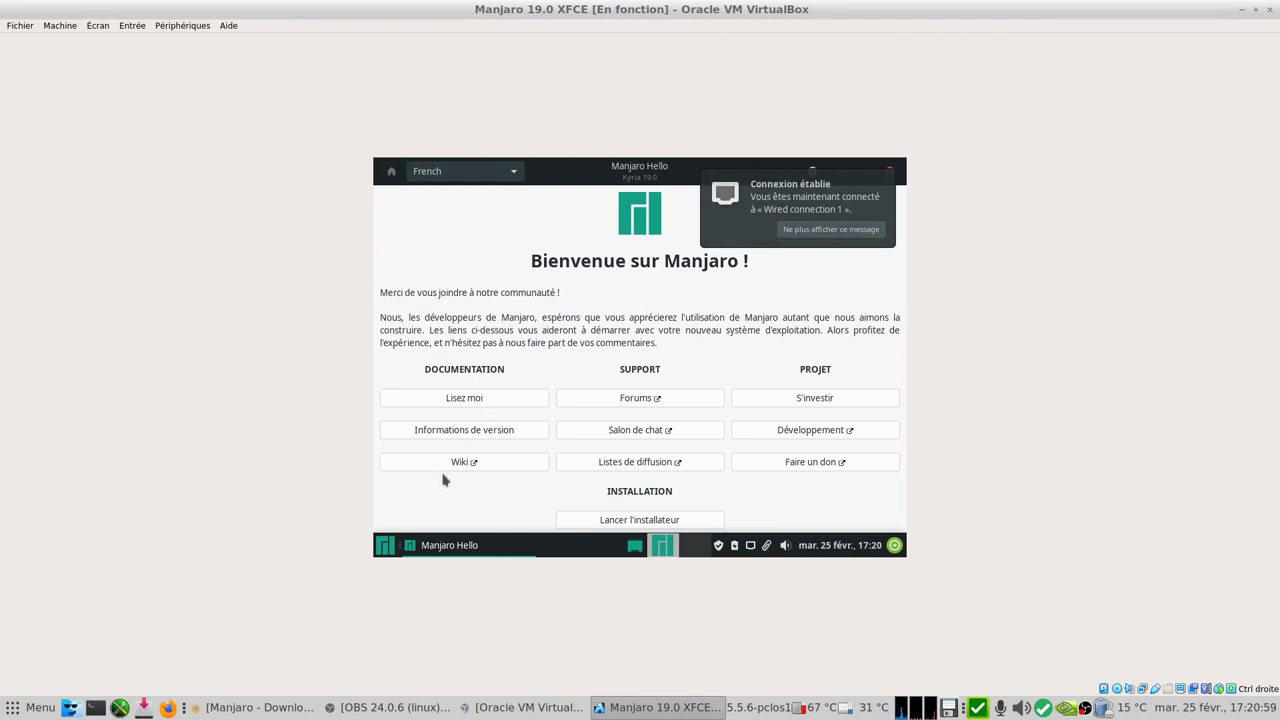
- Open Affichage via an 'aff' menu search, apply 1920x973 resolution, and close the settings
left_click(385, 546)
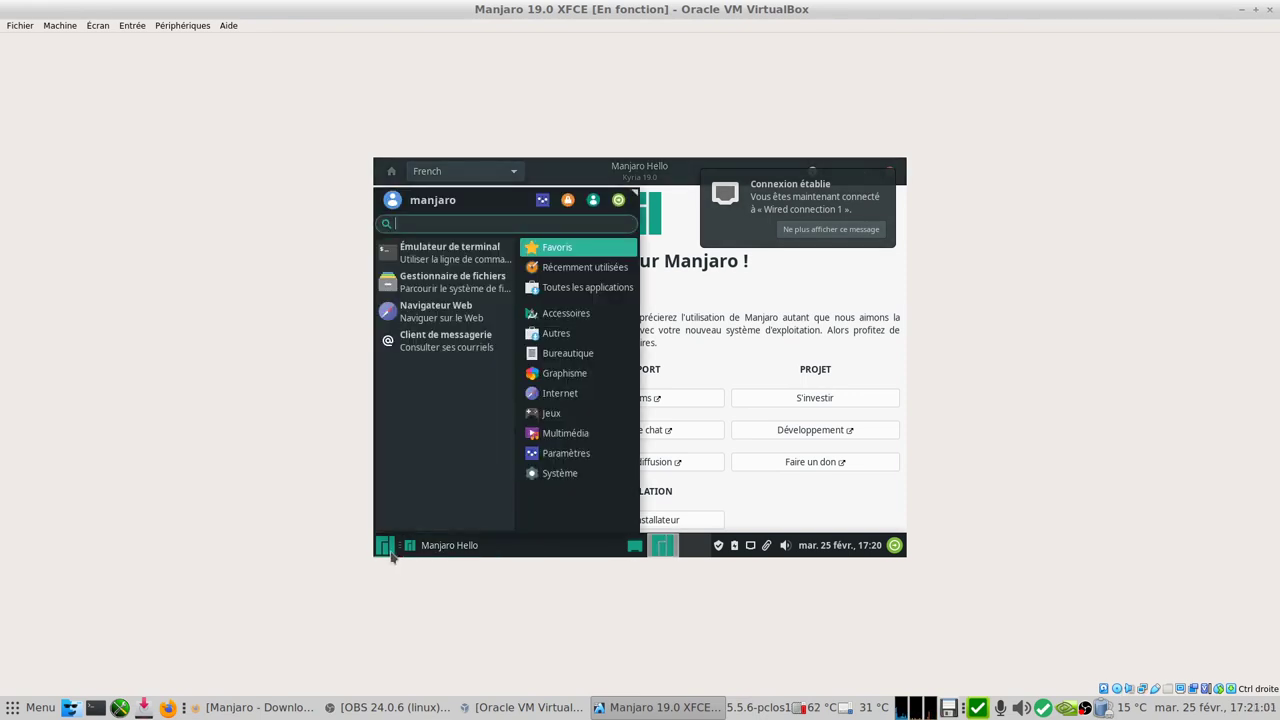
type("aff")
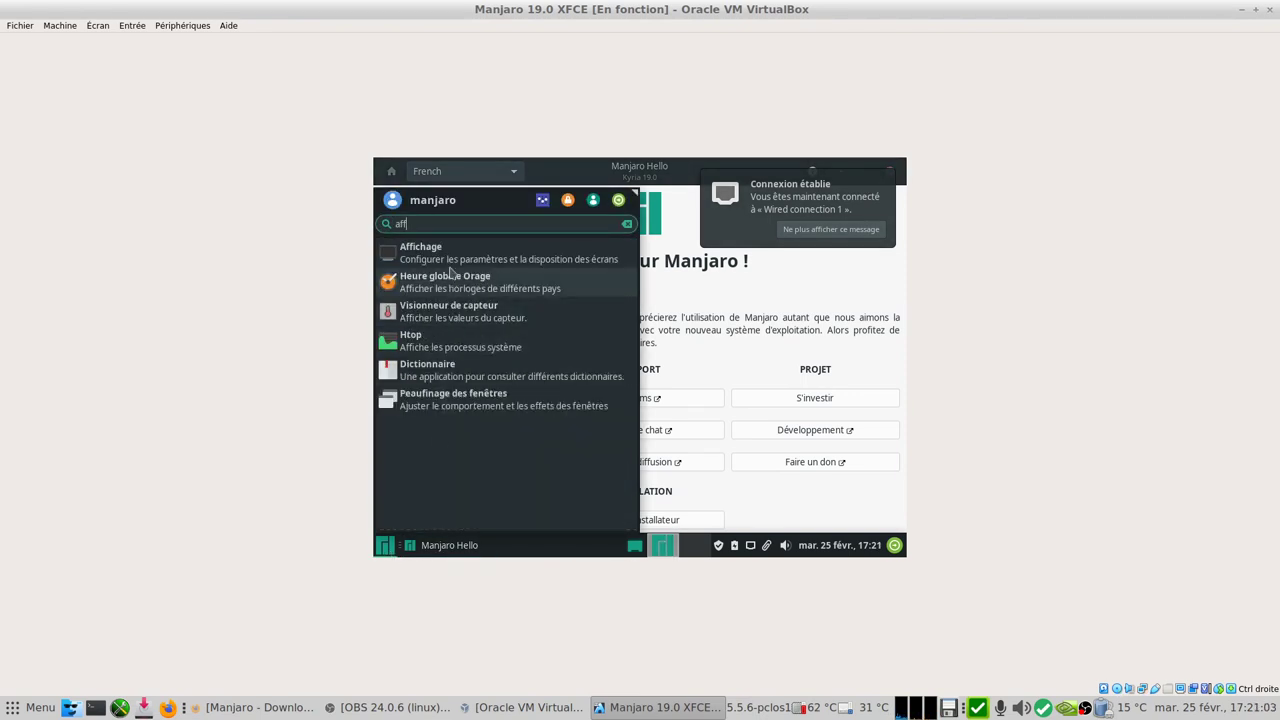
left_click(455, 257)
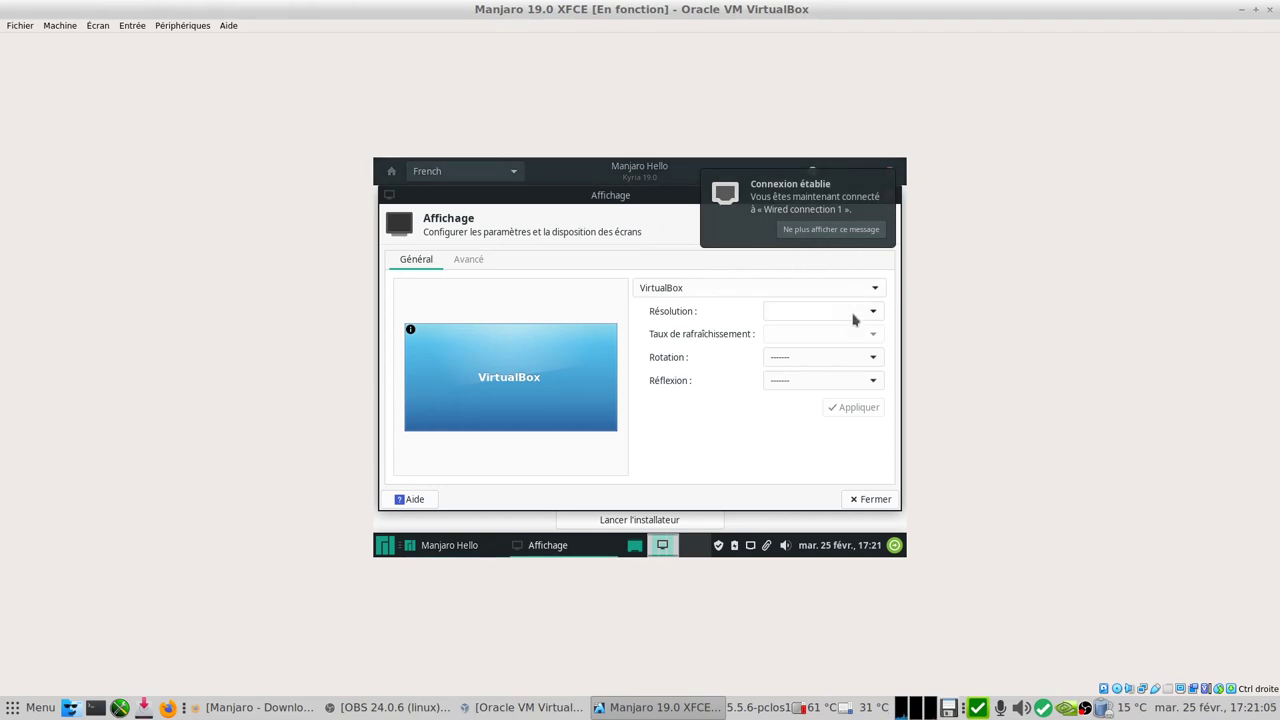
left_click(849, 311)
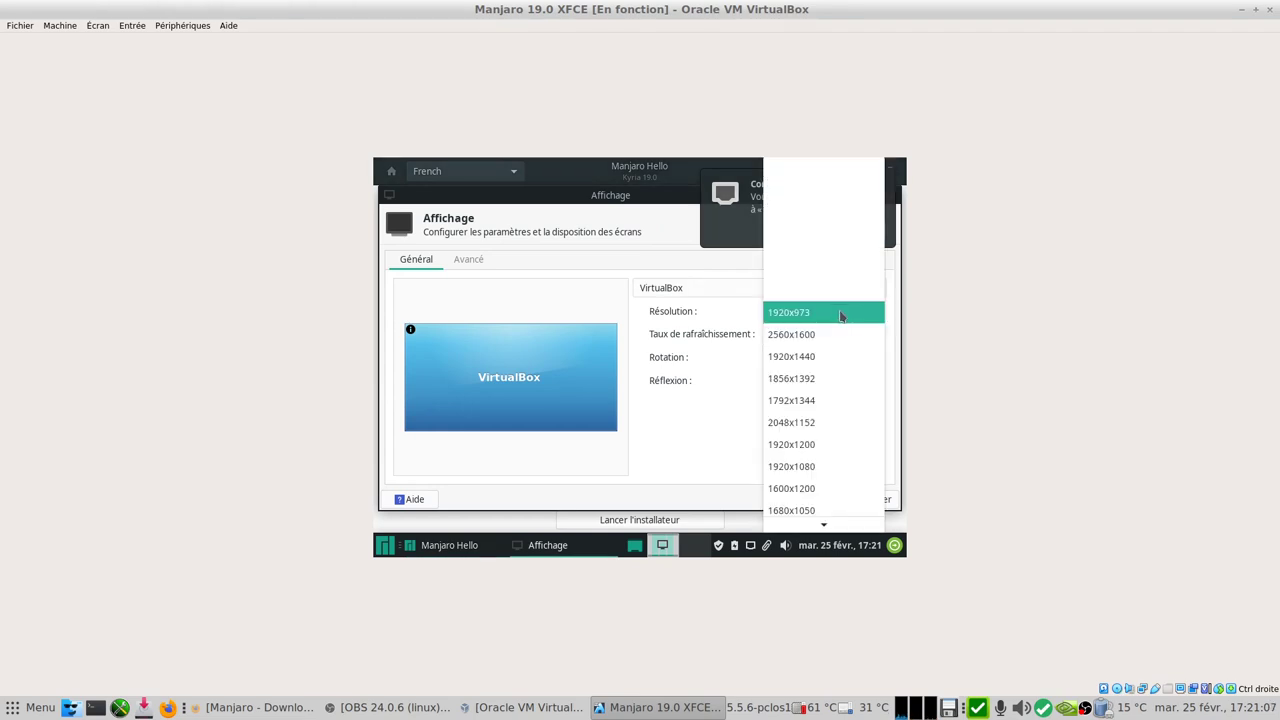
left_click(842, 314)
left_click(855, 408)
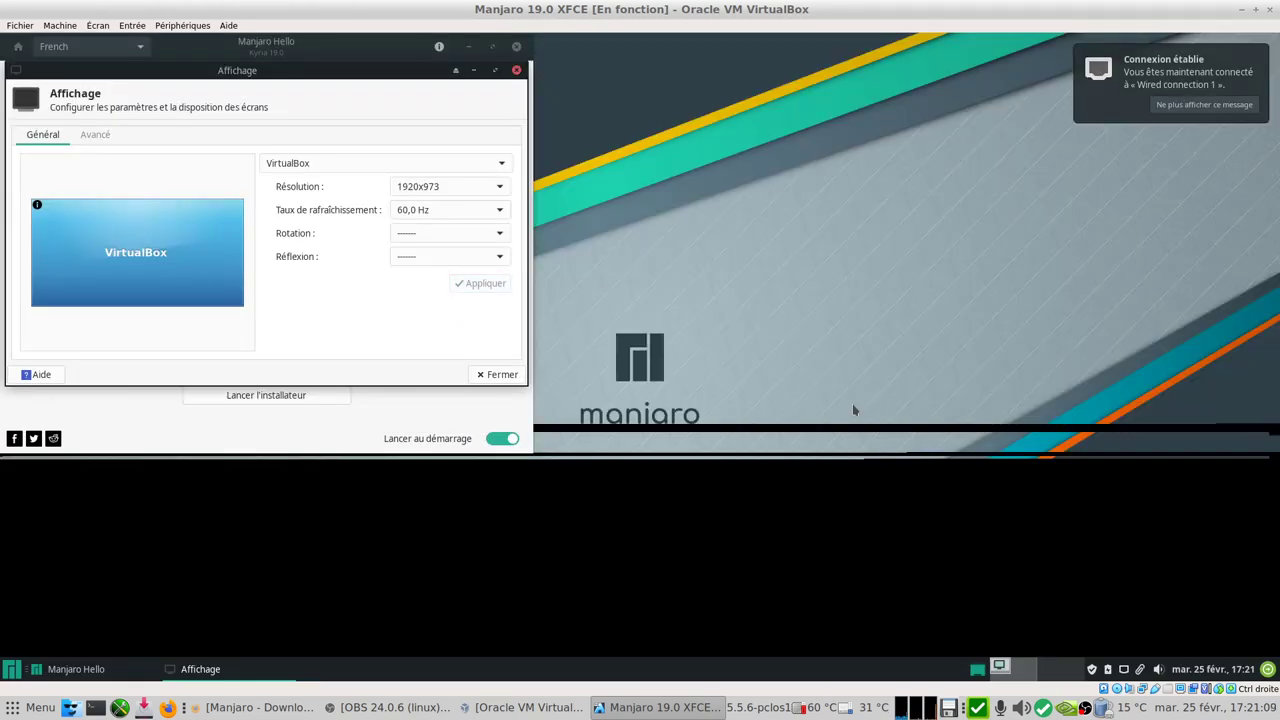
left_click(498, 374)
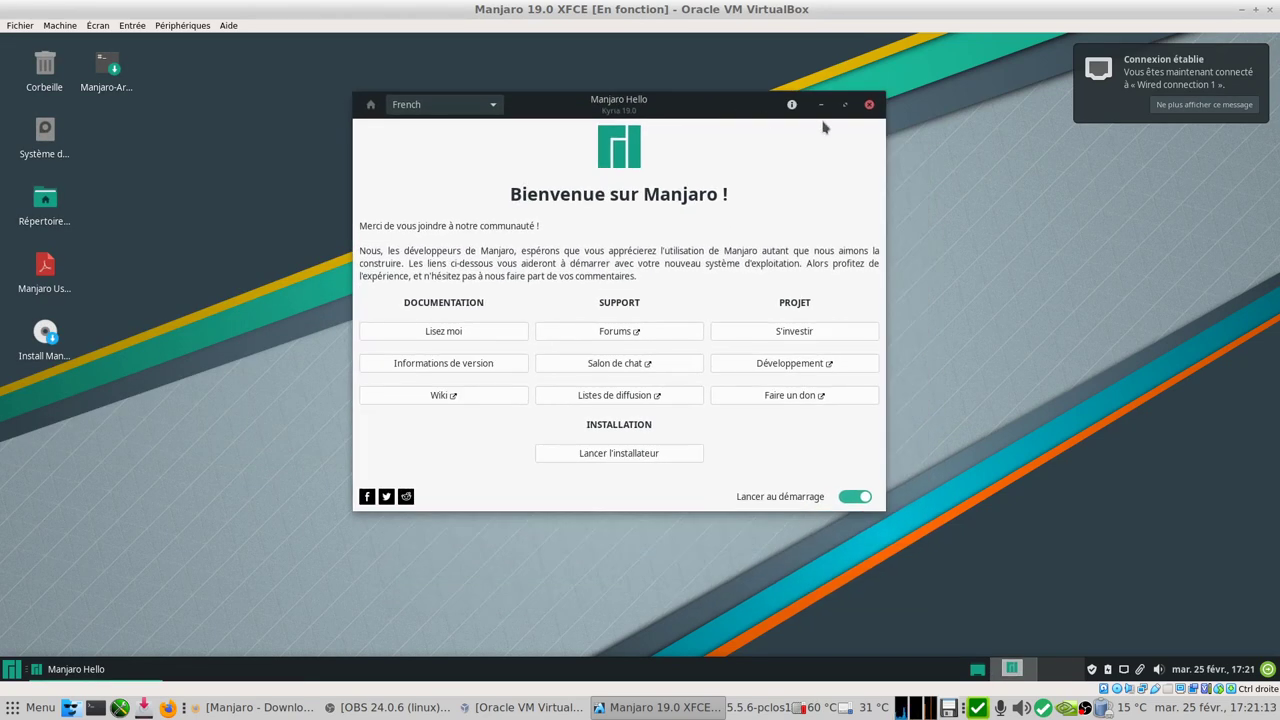
- Close the Manjaro Hello window and clear the desktop icon selection
left_click(869, 105)
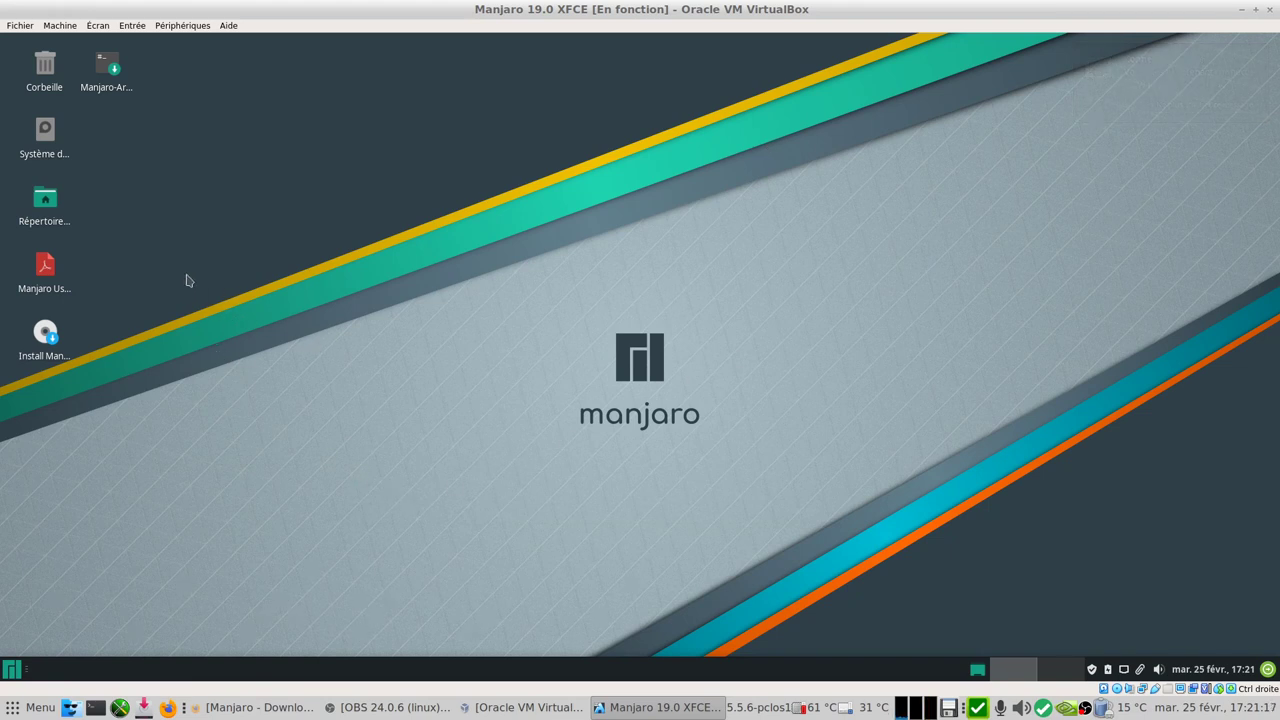
left_click_drag(124, 266, 31, 268)
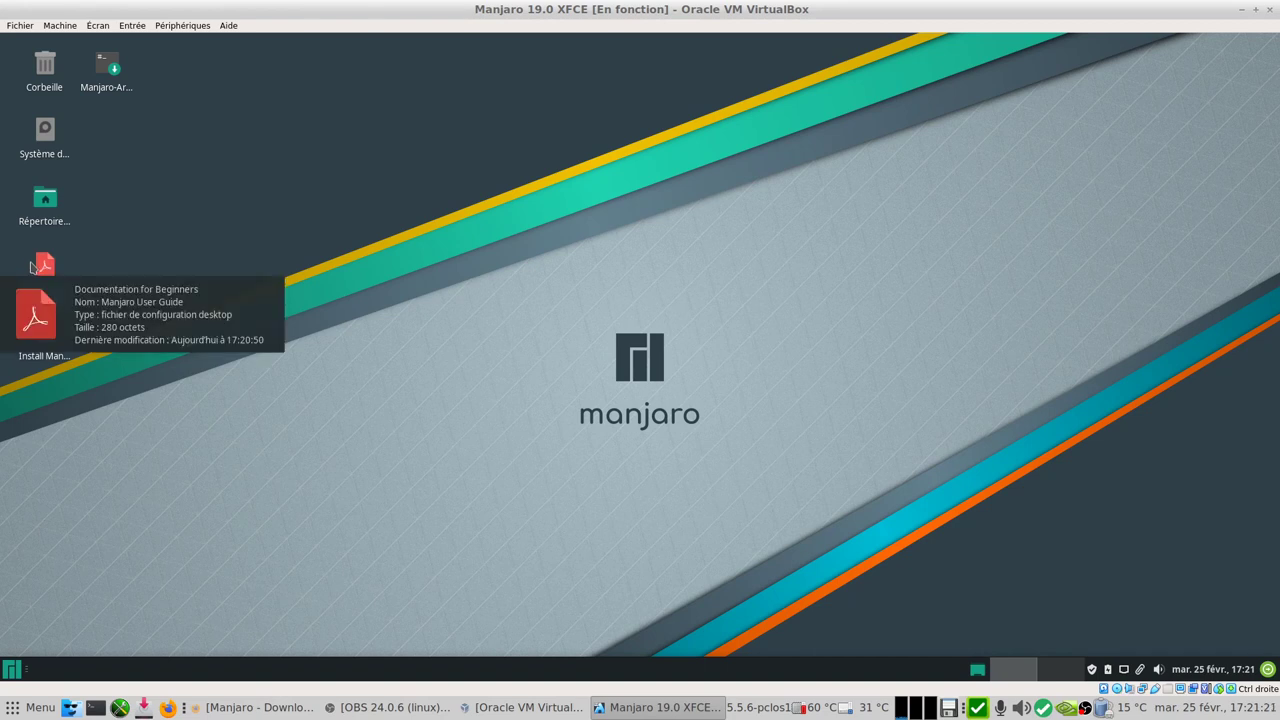
left_click(202, 410)
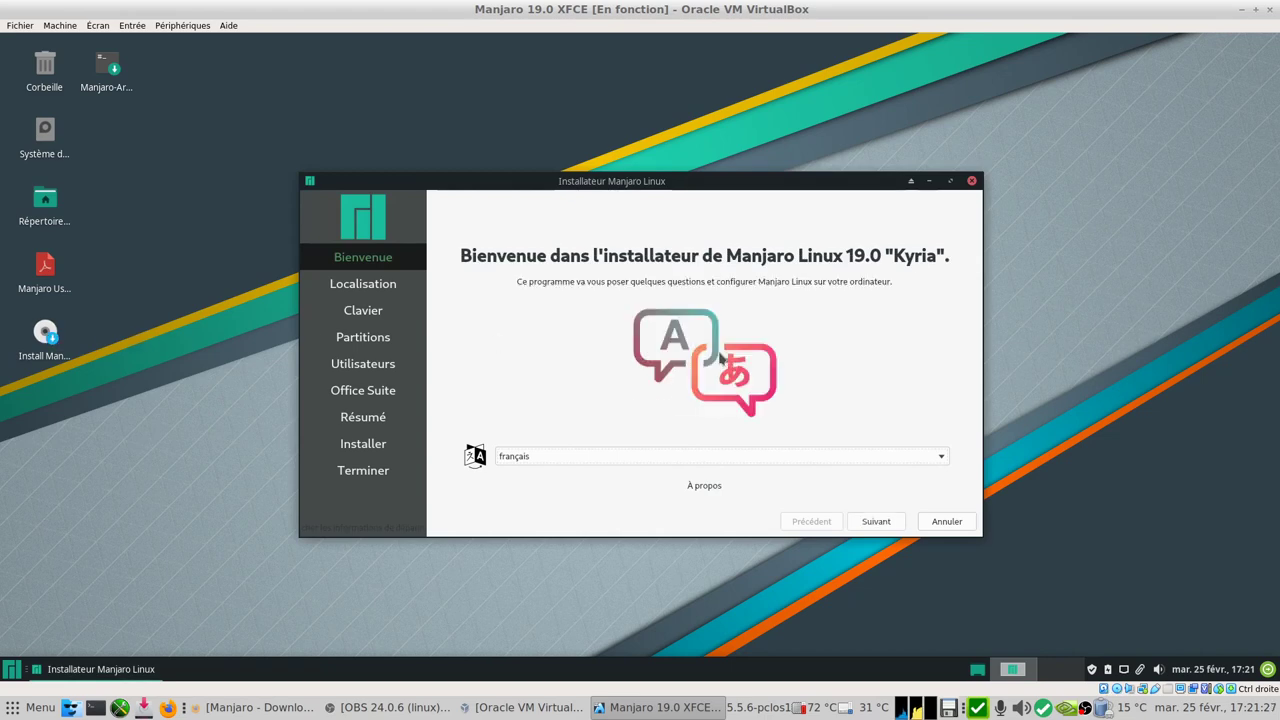
- Accept French language, Europe/Paris location and French keyboard in the installer
left_click(877, 522)
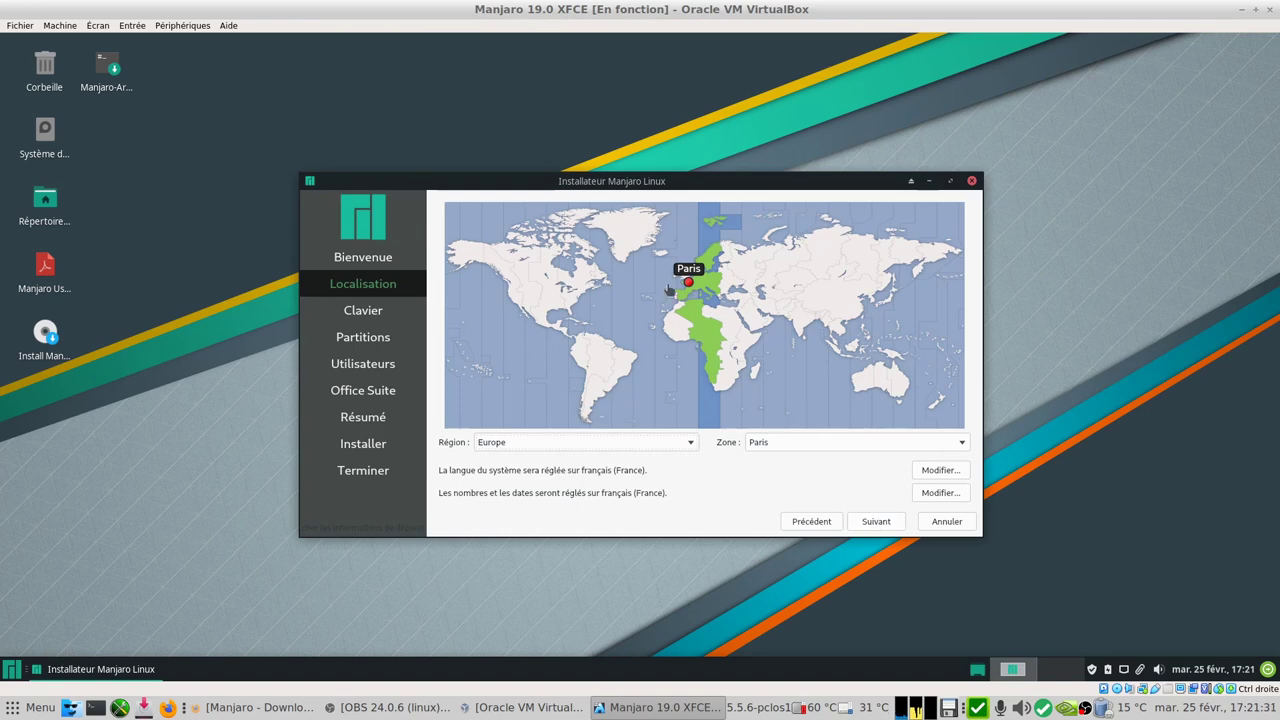
left_click(890, 523)
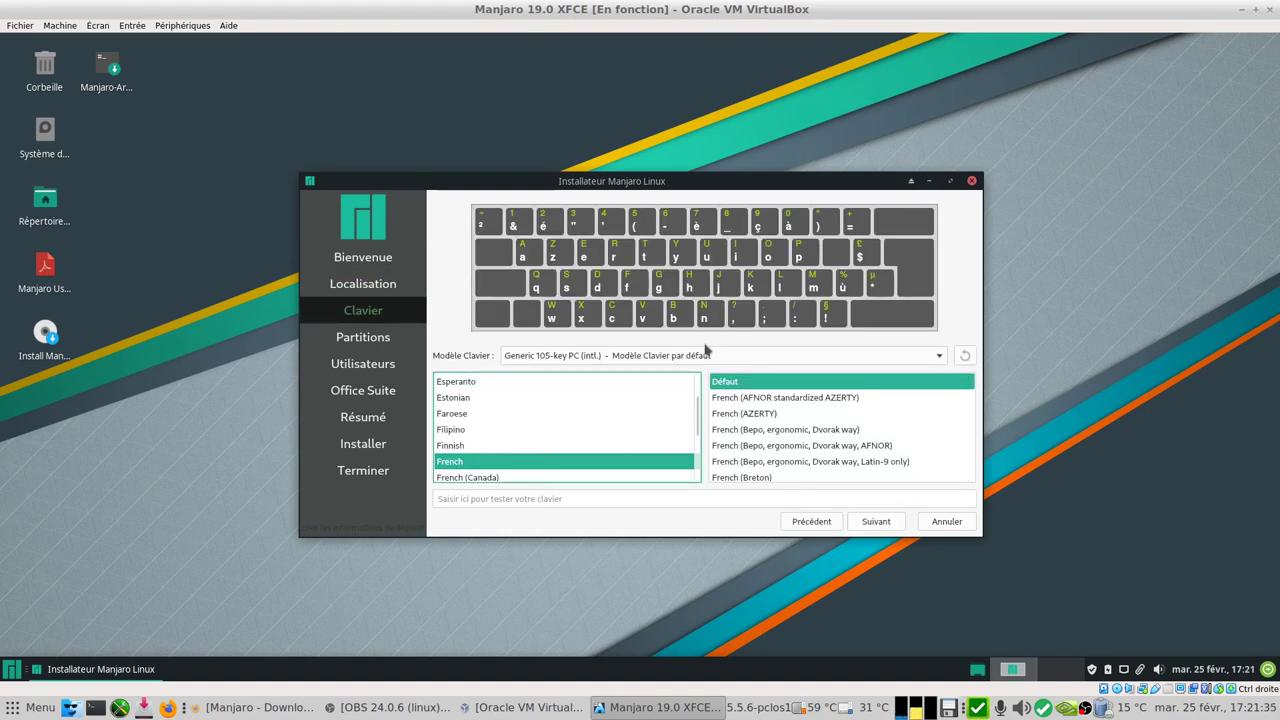
left_click(876, 522)
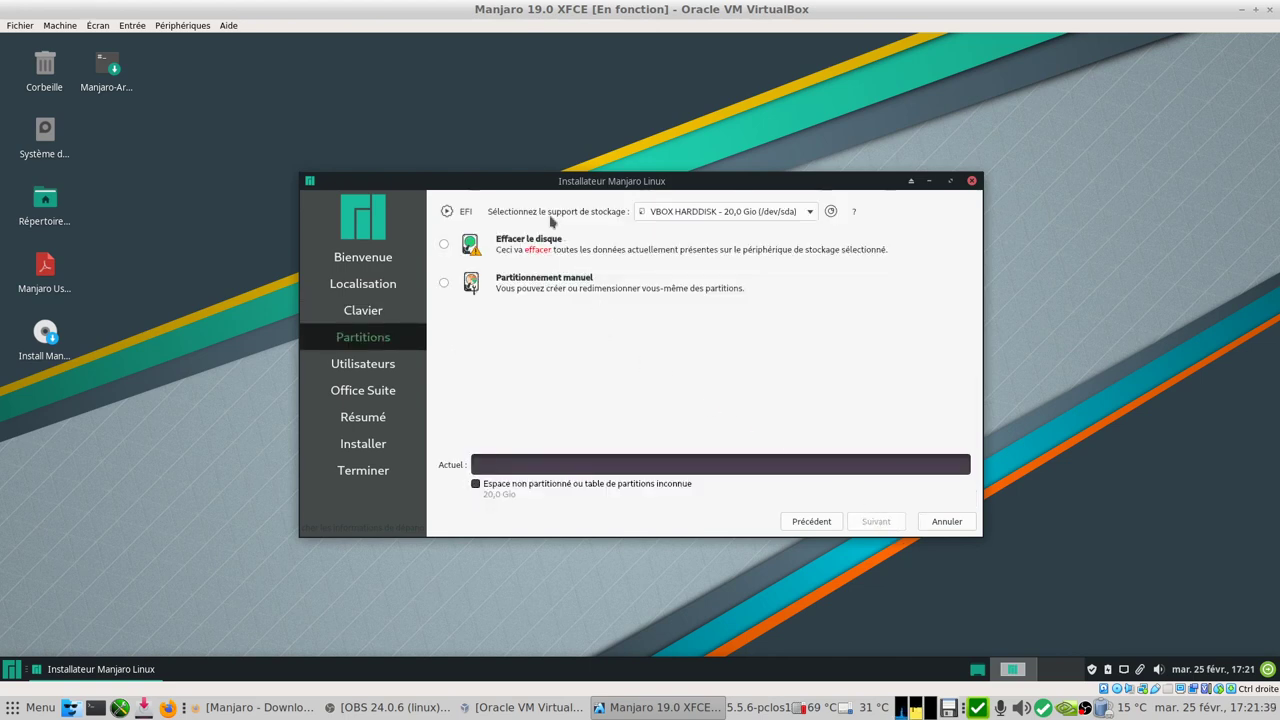
- Erase the whole 20 GiB disk with 'Aucun Swap' and move past partitioning
left_click(444, 245)
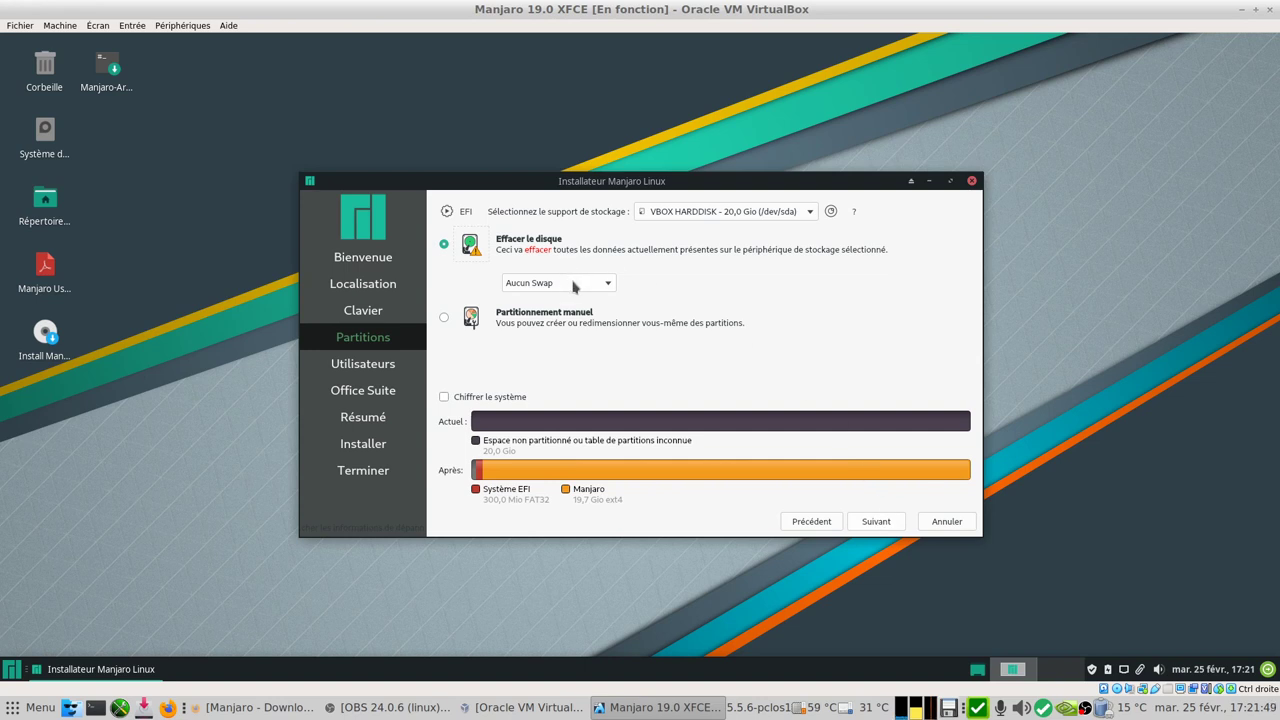
left_click(572, 285)
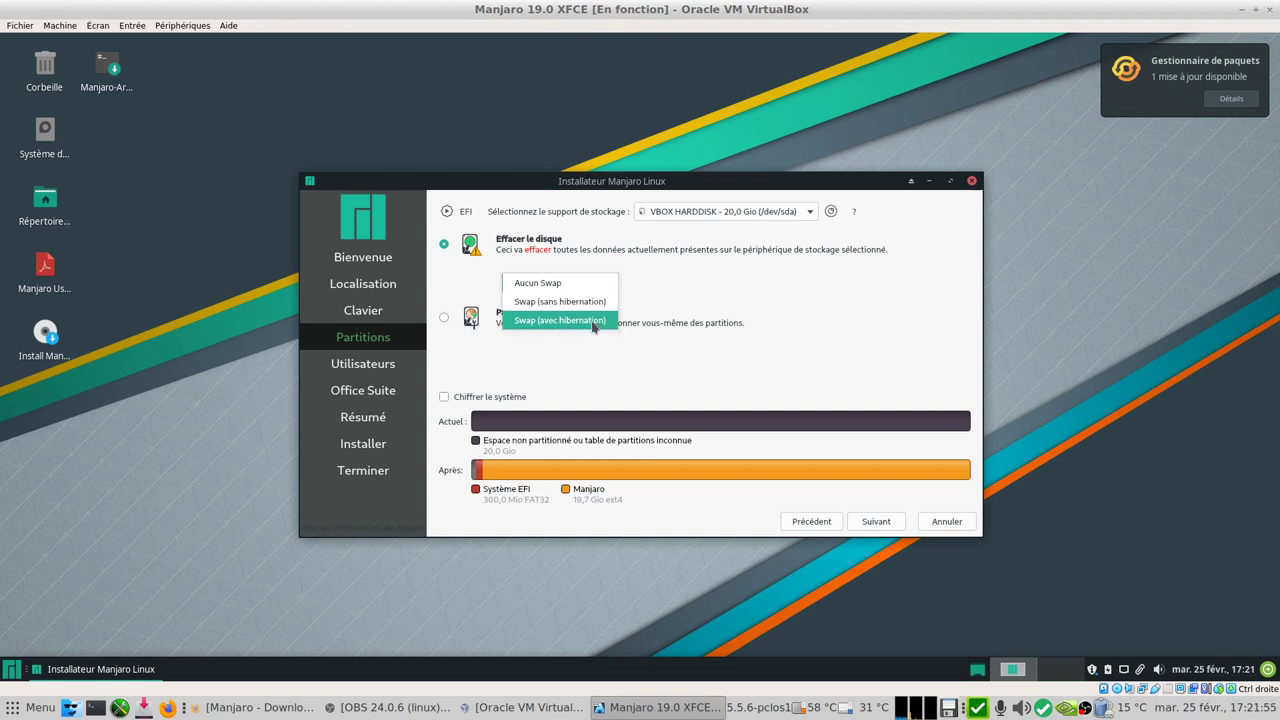
left_click(605, 371)
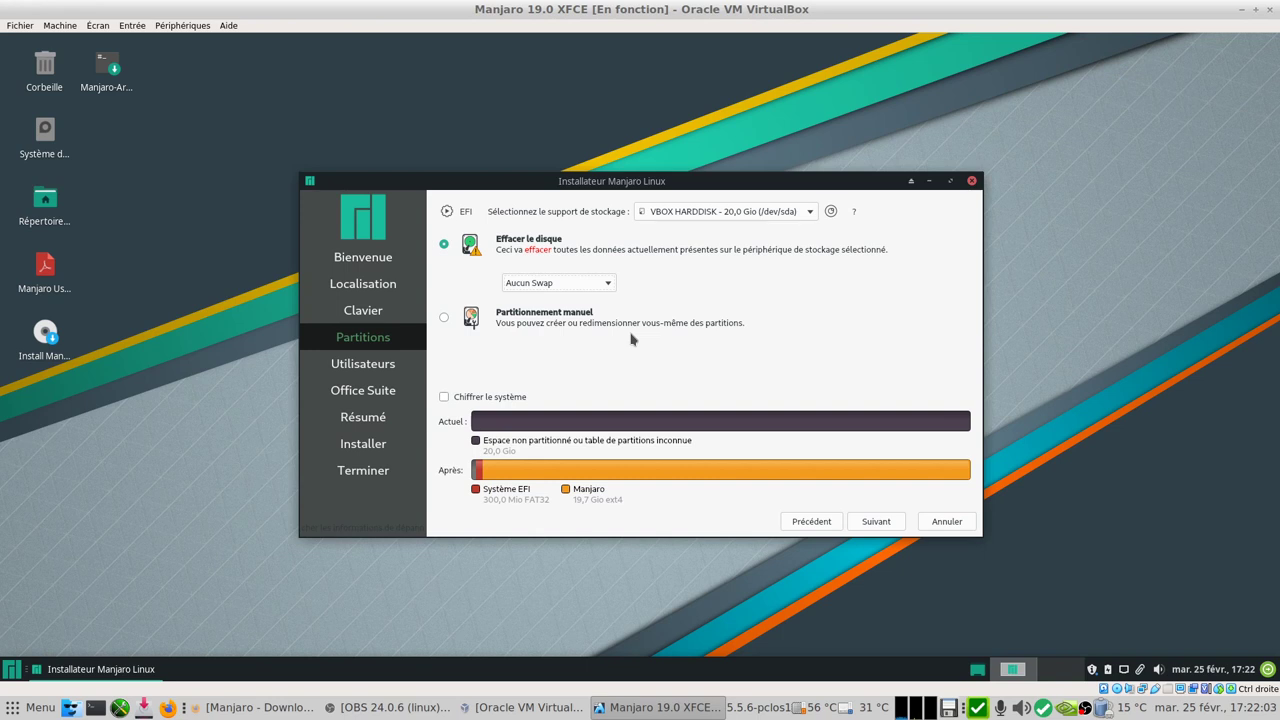
left_click(876, 521)
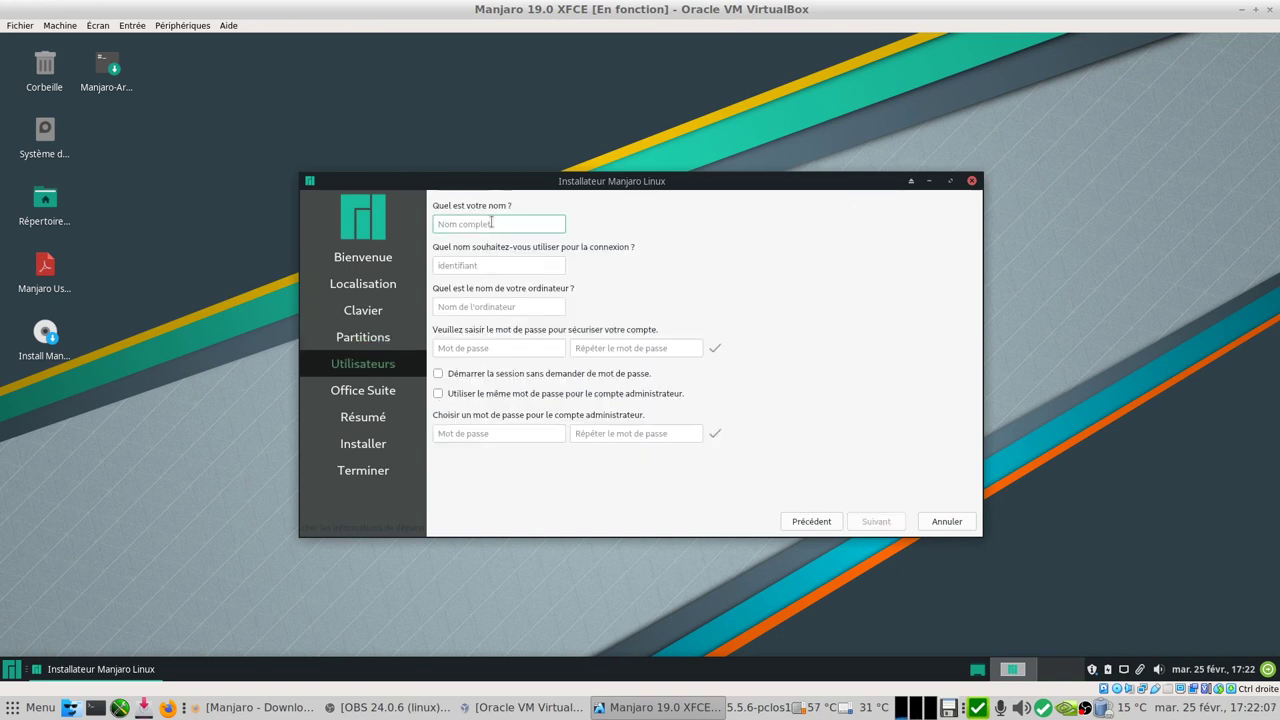
- Enter the user name, set and confirm the account password, and reuse it for the administrator
type("monb")
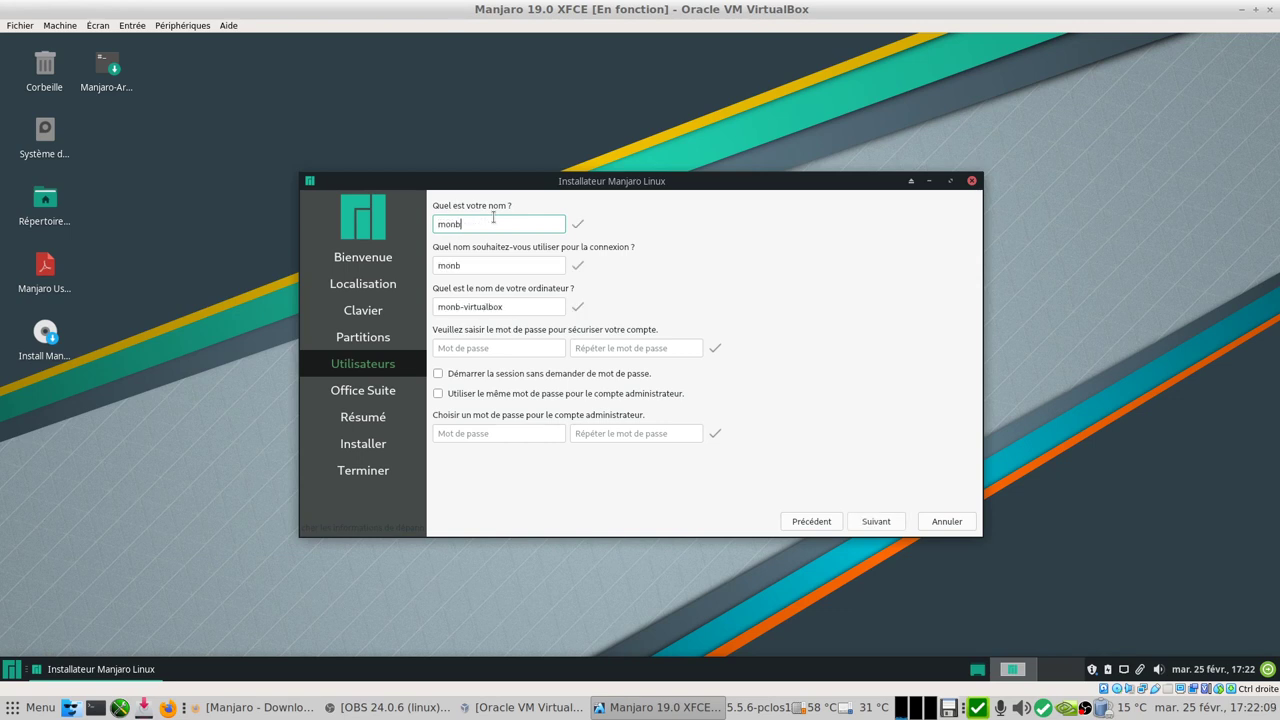
type("ureaulinux")
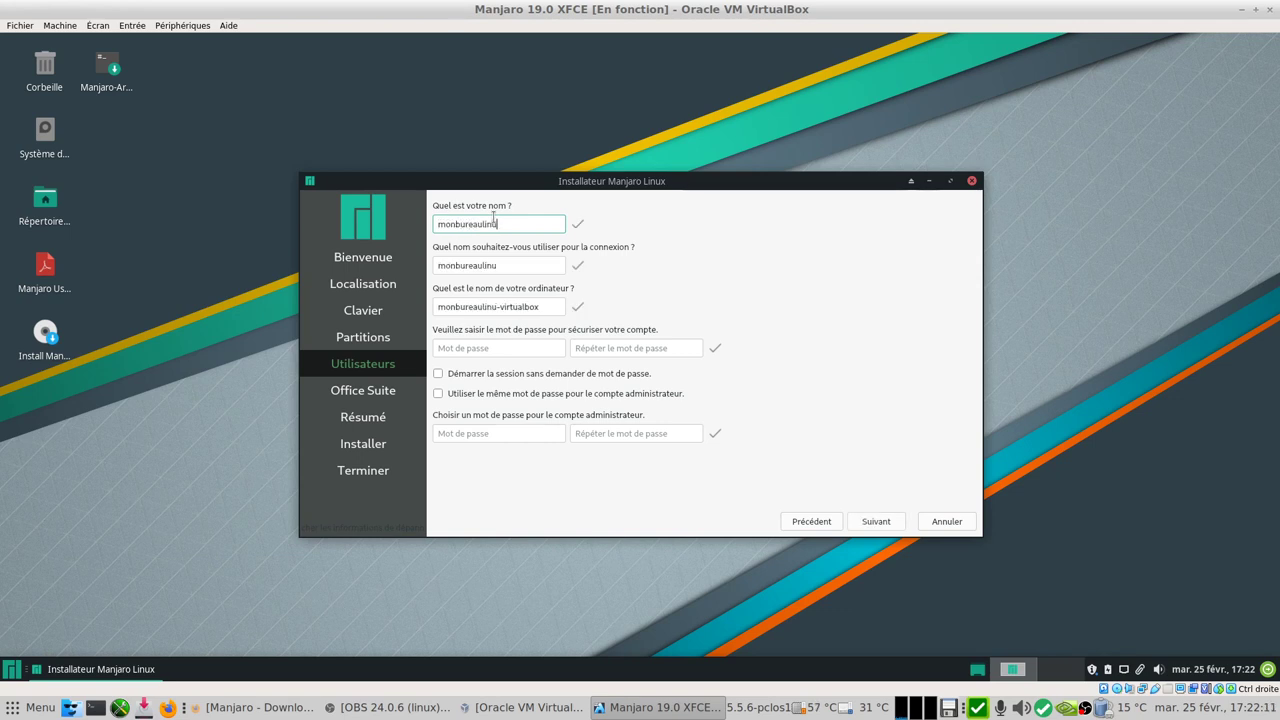
left_click(502, 353)
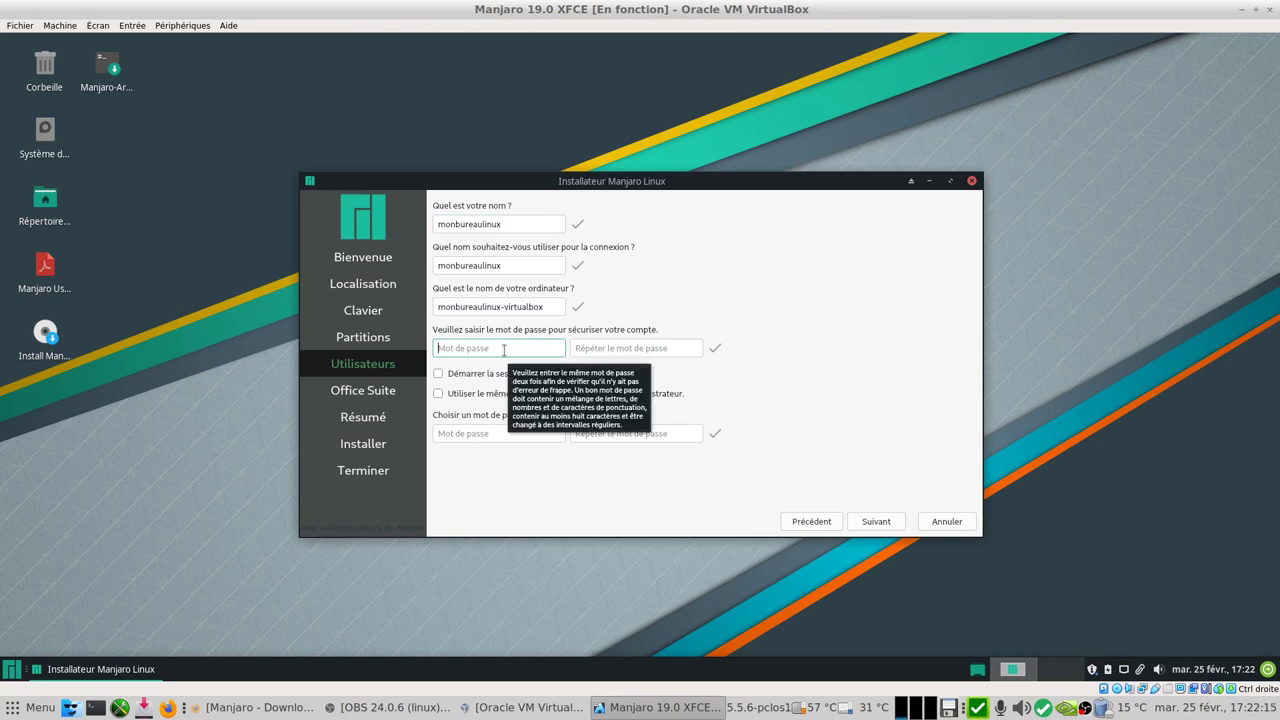
type("1234")
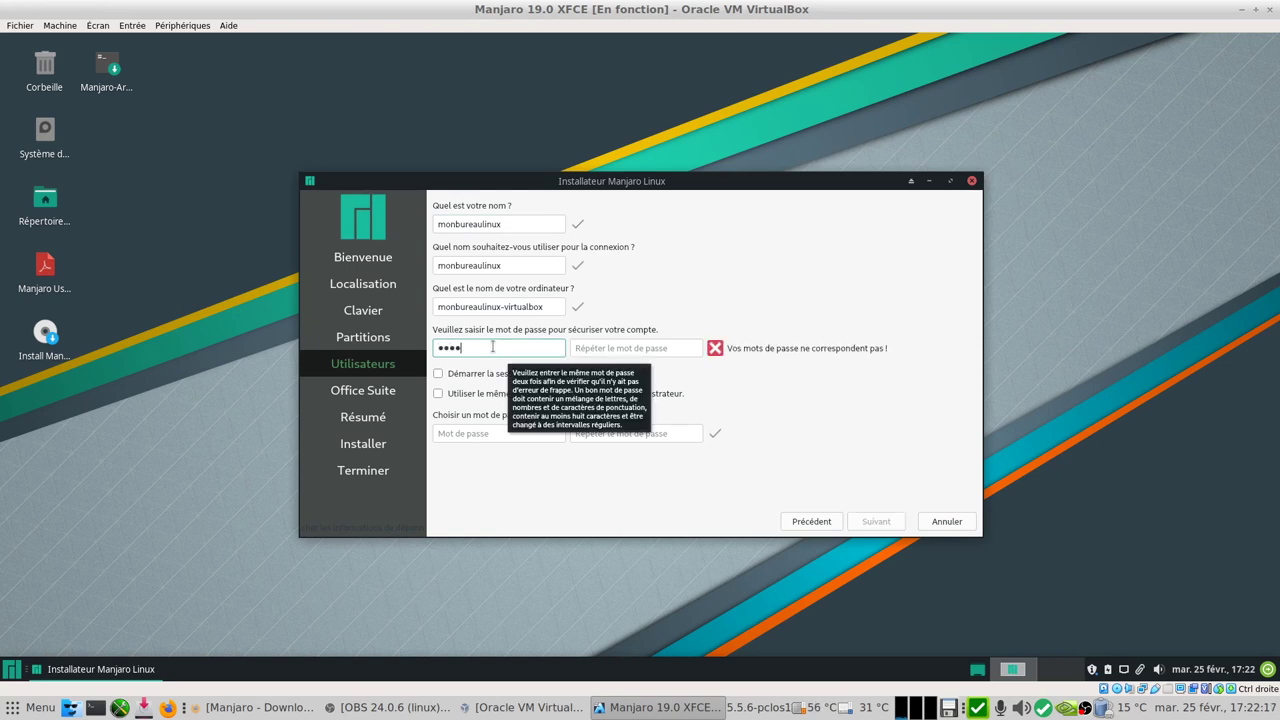
left_click(646, 345)
type("1")
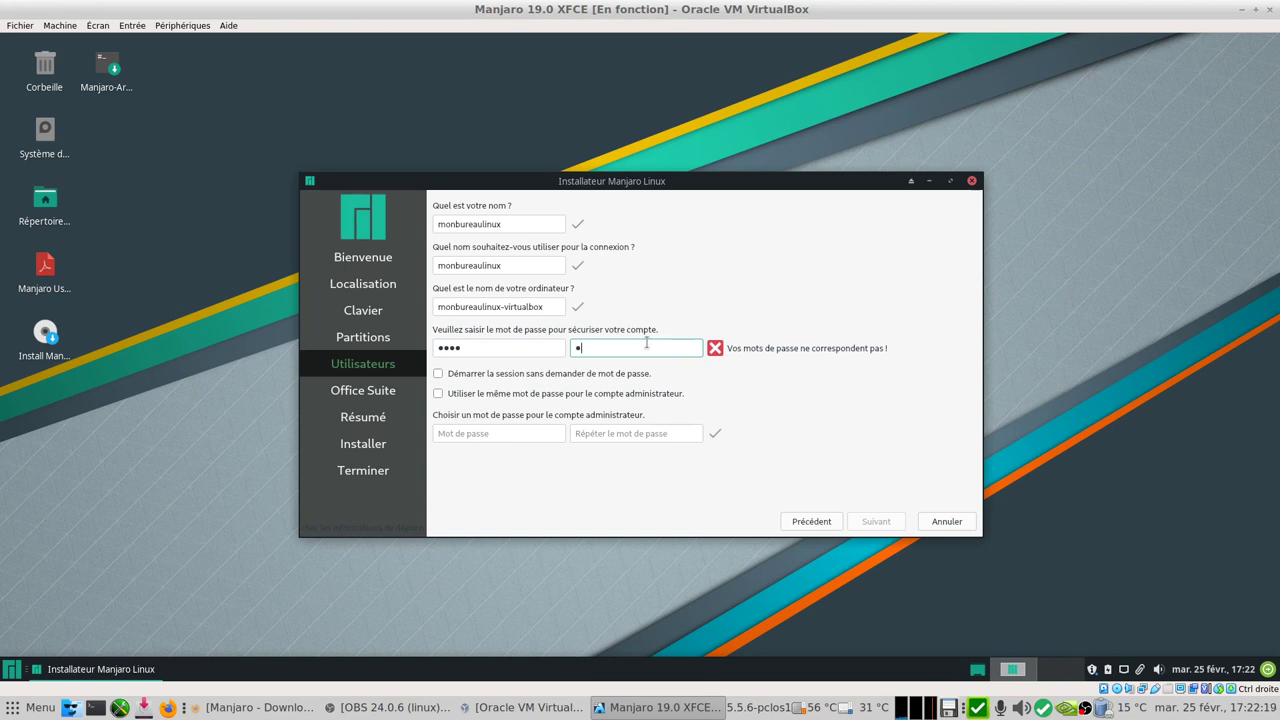
type("234")
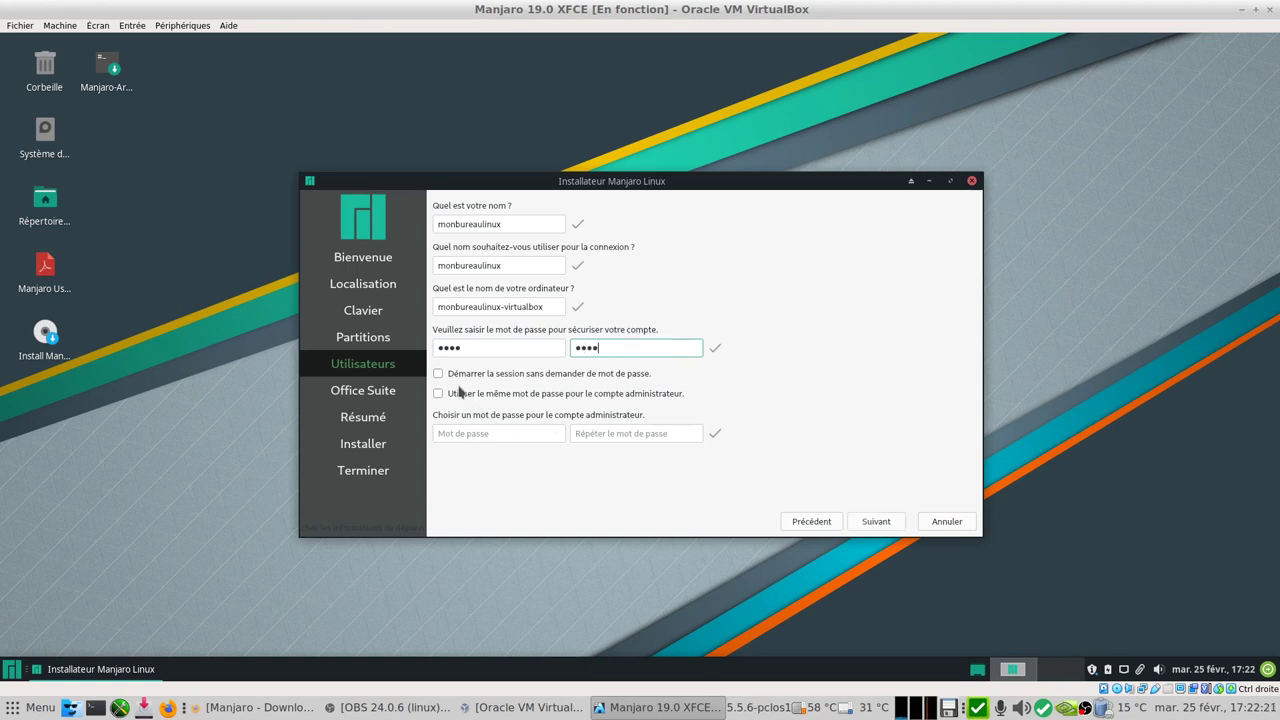
left_click(437, 394)
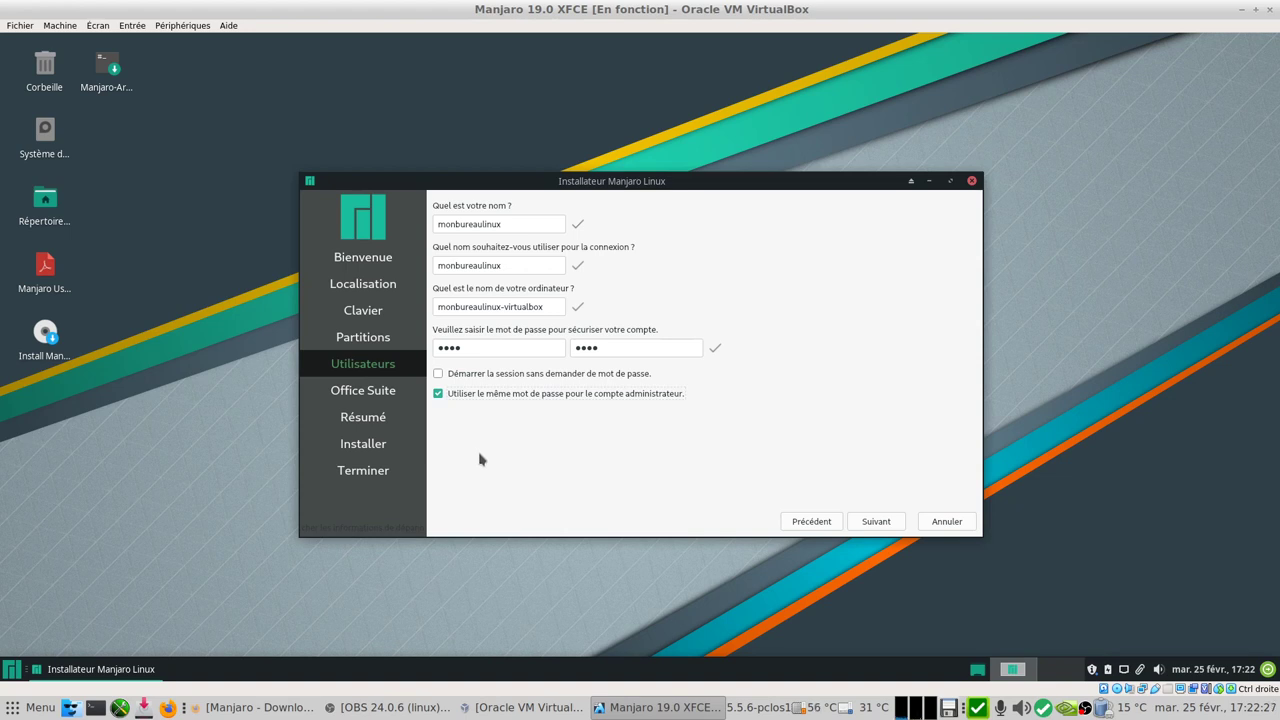
left_click(876, 521)
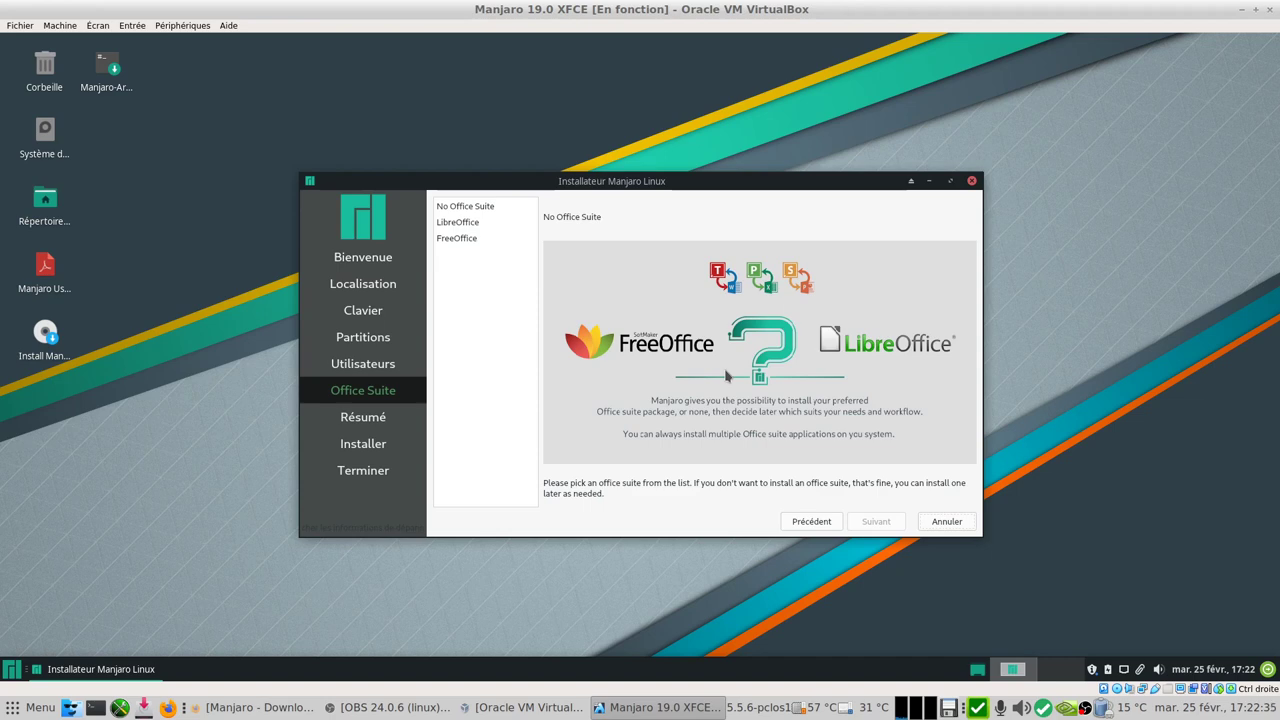
- Choose LibreOffice as the office suite and continue to the Résumé page
left_click(462, 223)
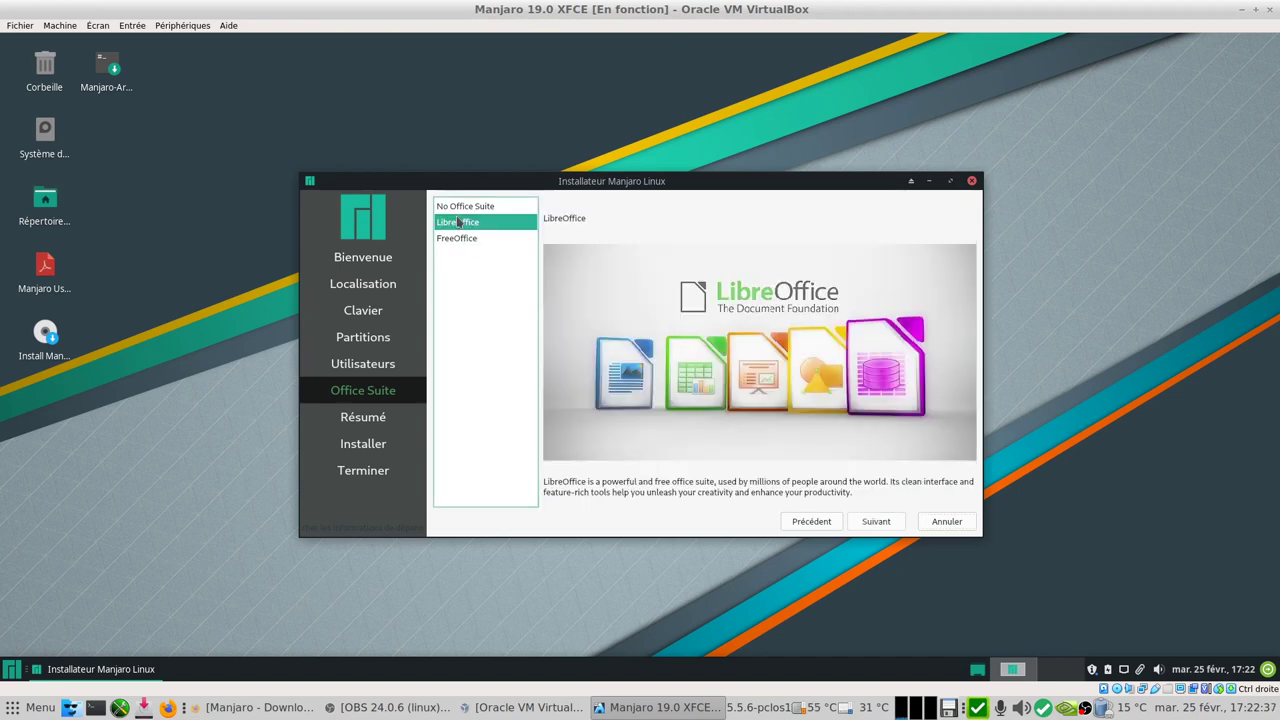
left_click(874, 521)
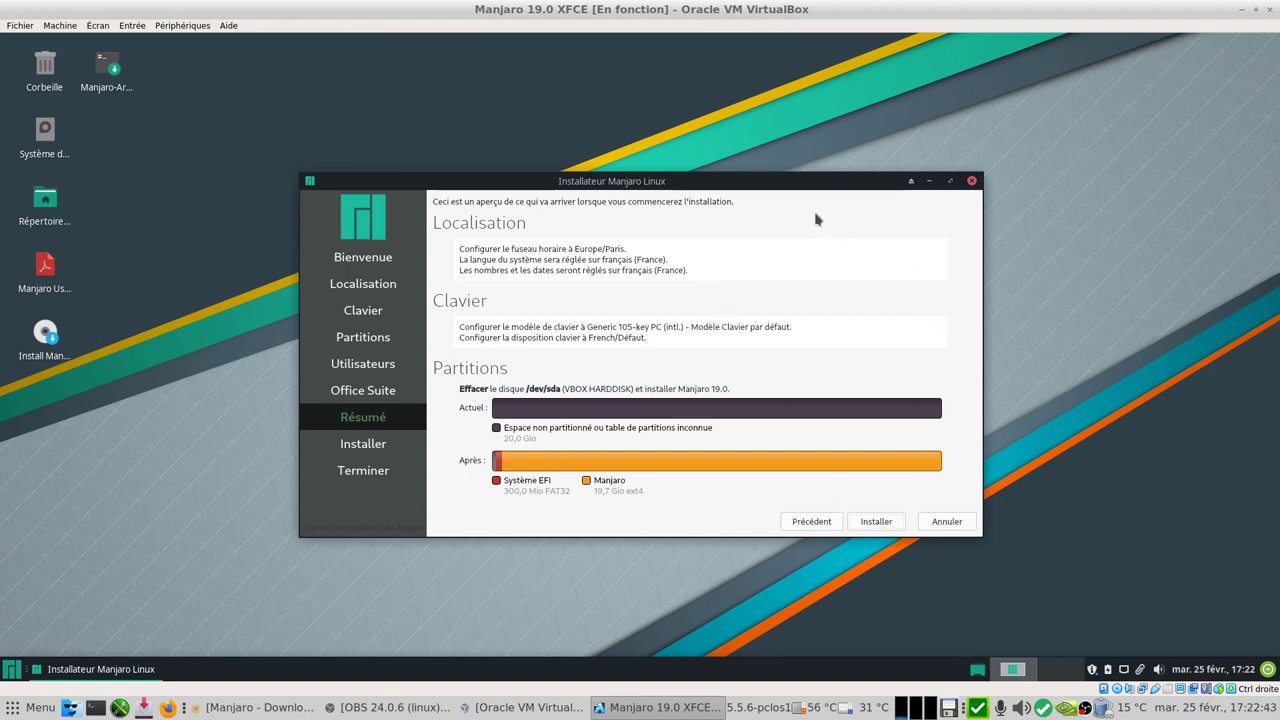
- Start the installation from Résumé and confirm with 'Installer maintenant'
left_click(876, 522)
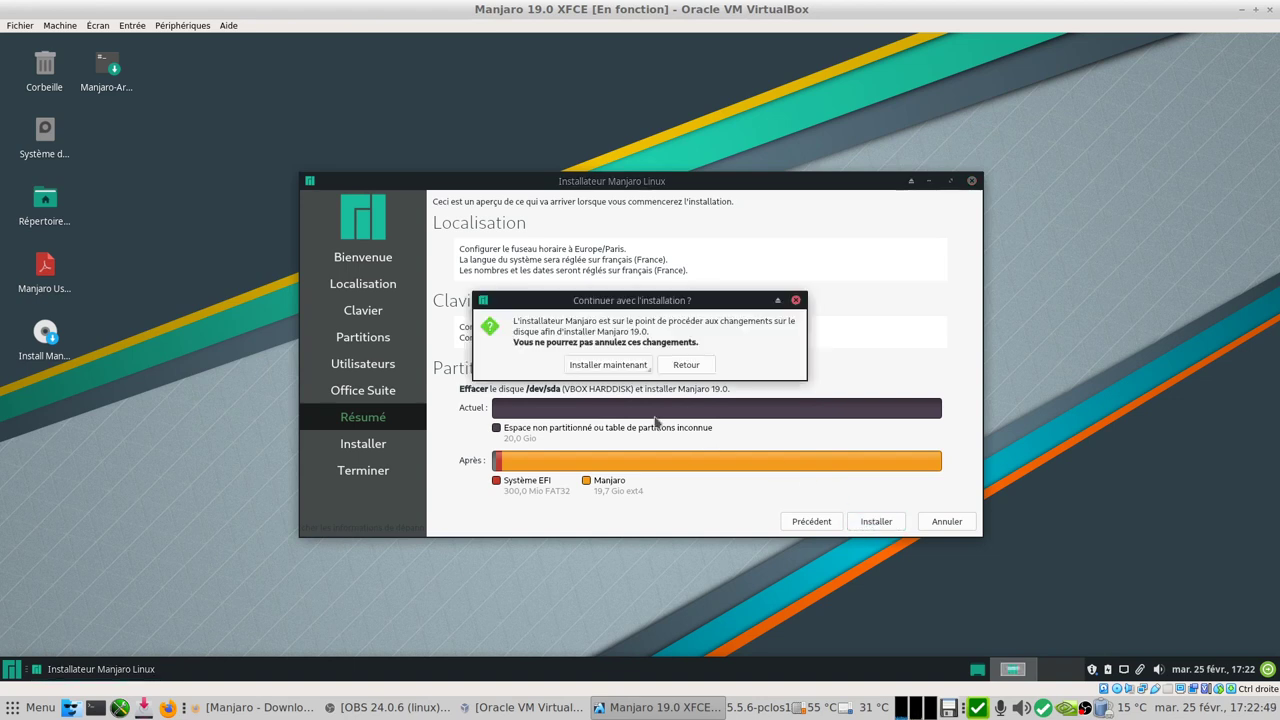
left_click(600, 366)
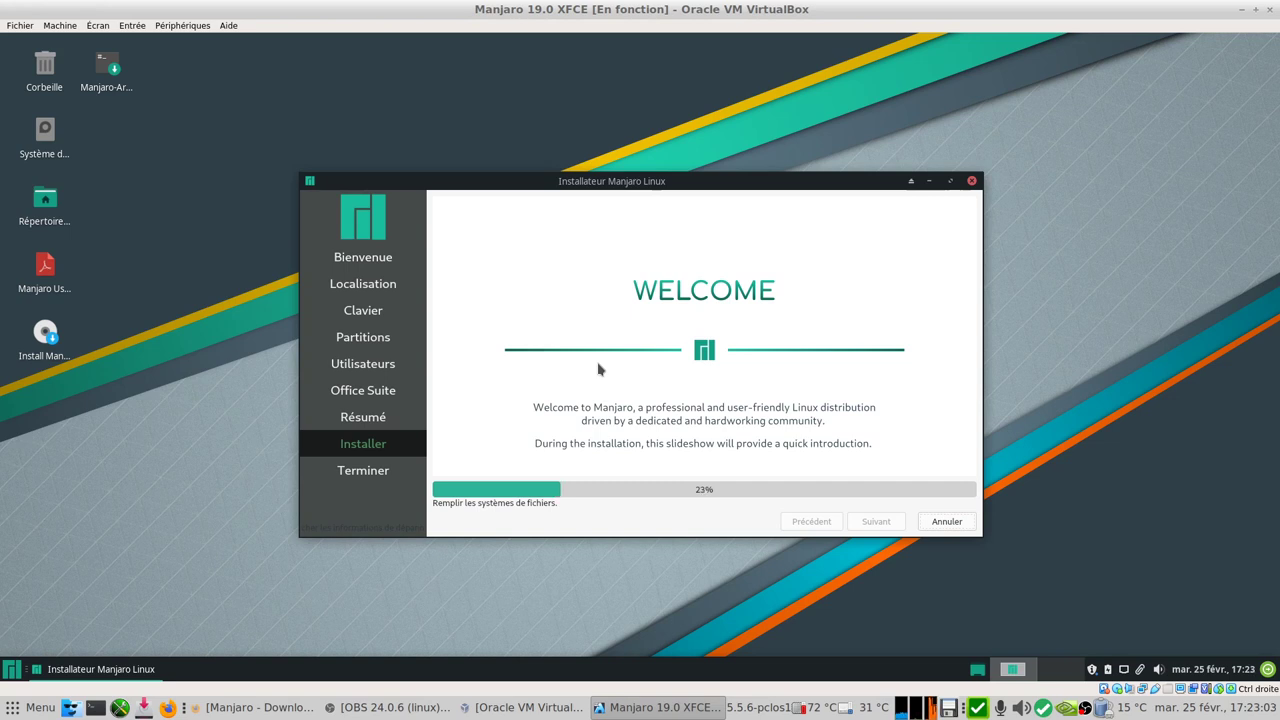
- View the xfce4 panel's À propos version details, then bring up the application menu
right_click(725, 666)
mouse_move(800, 644)
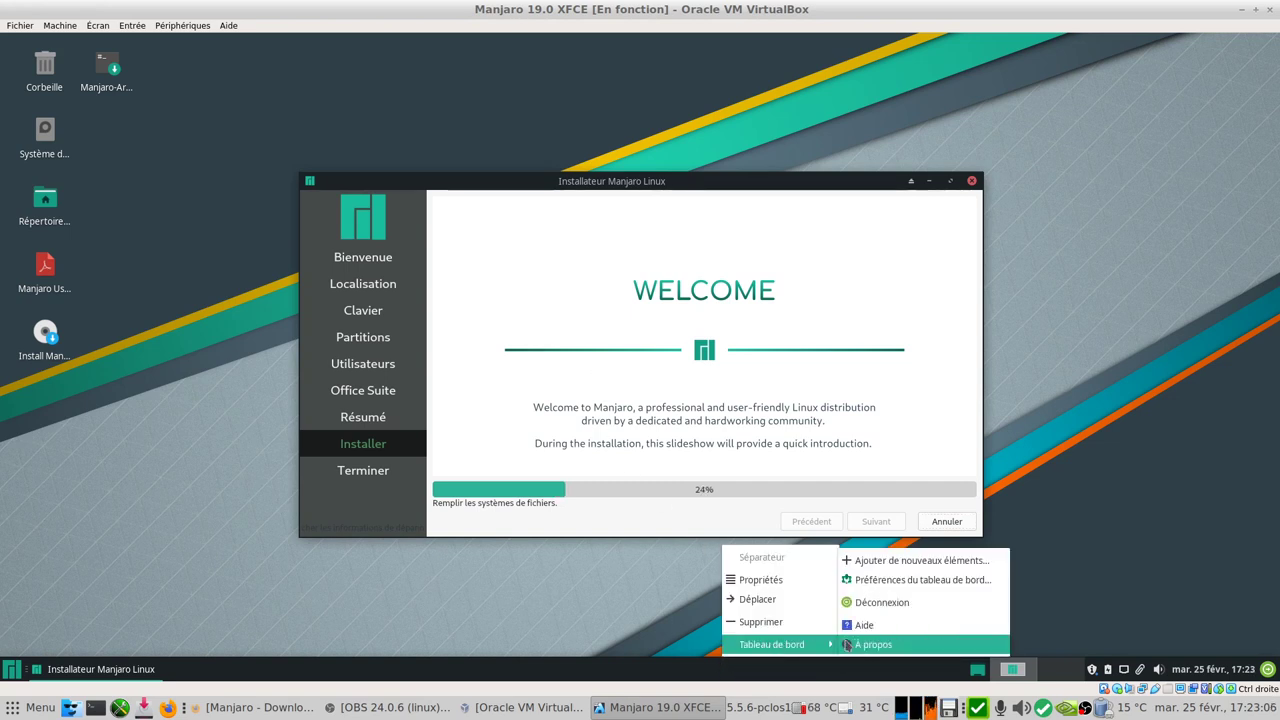
left_click(878, 644)
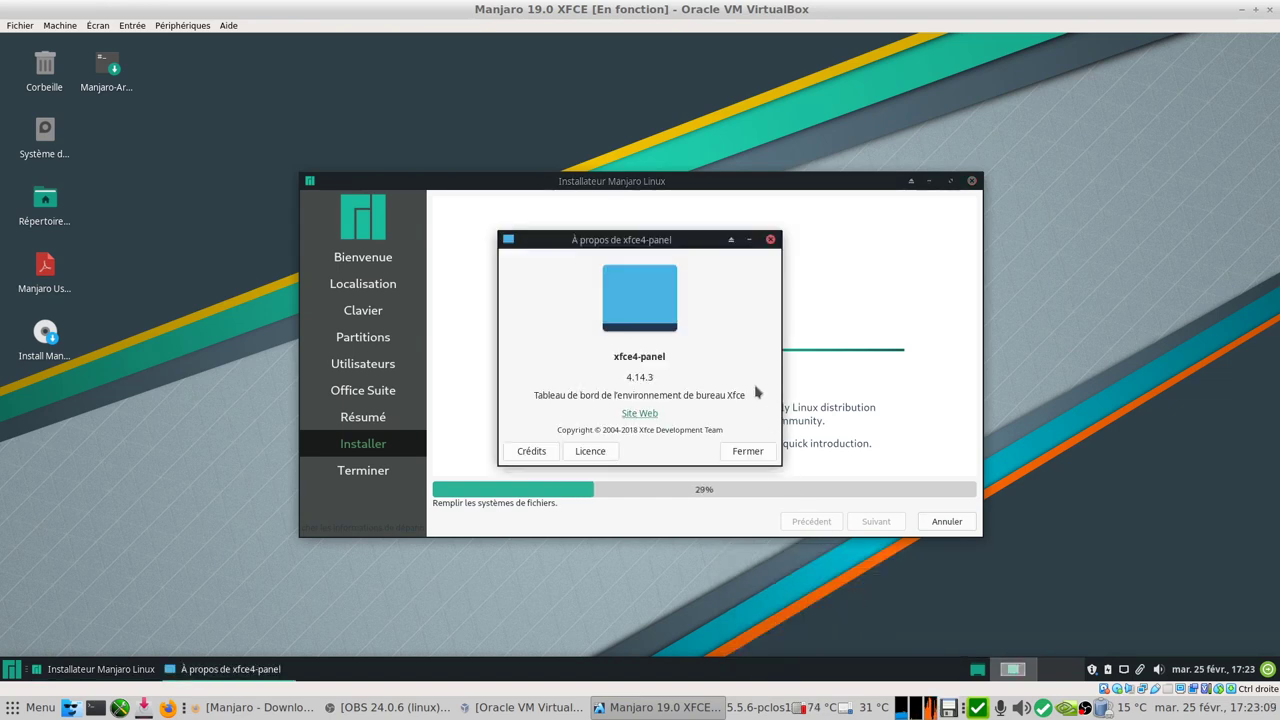
left_click(747, 451)
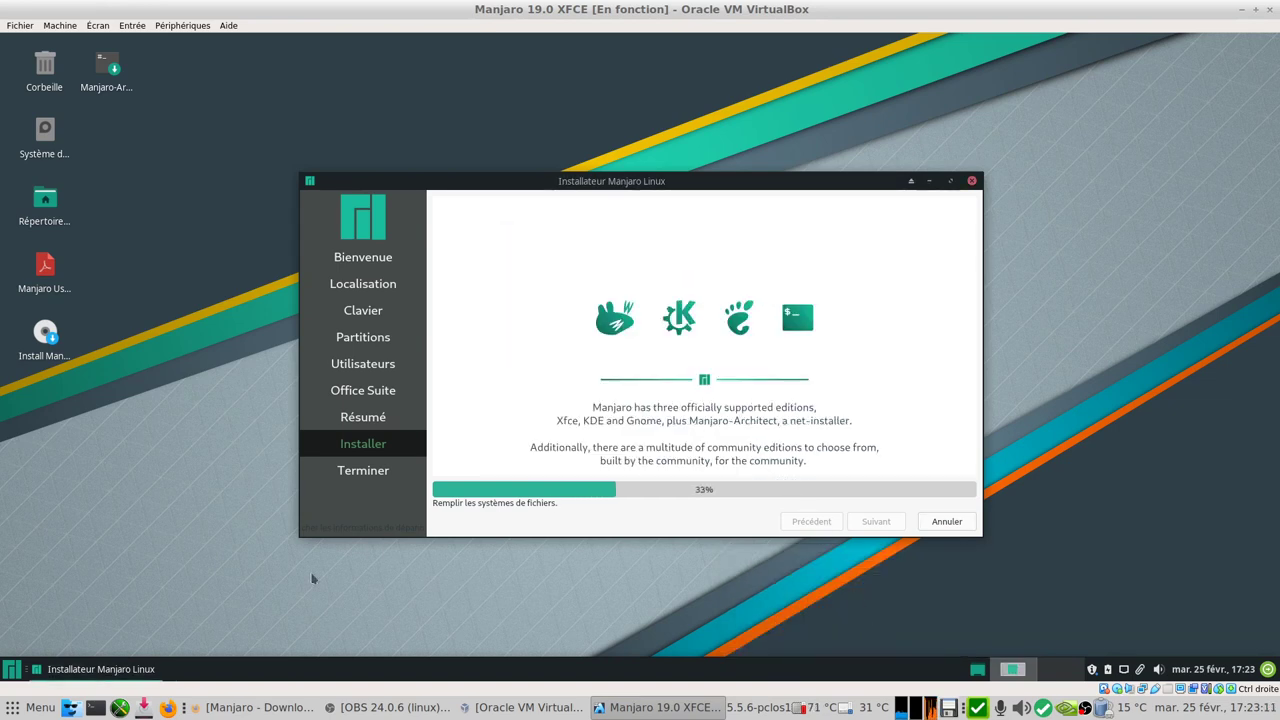
left_click(11, 669)
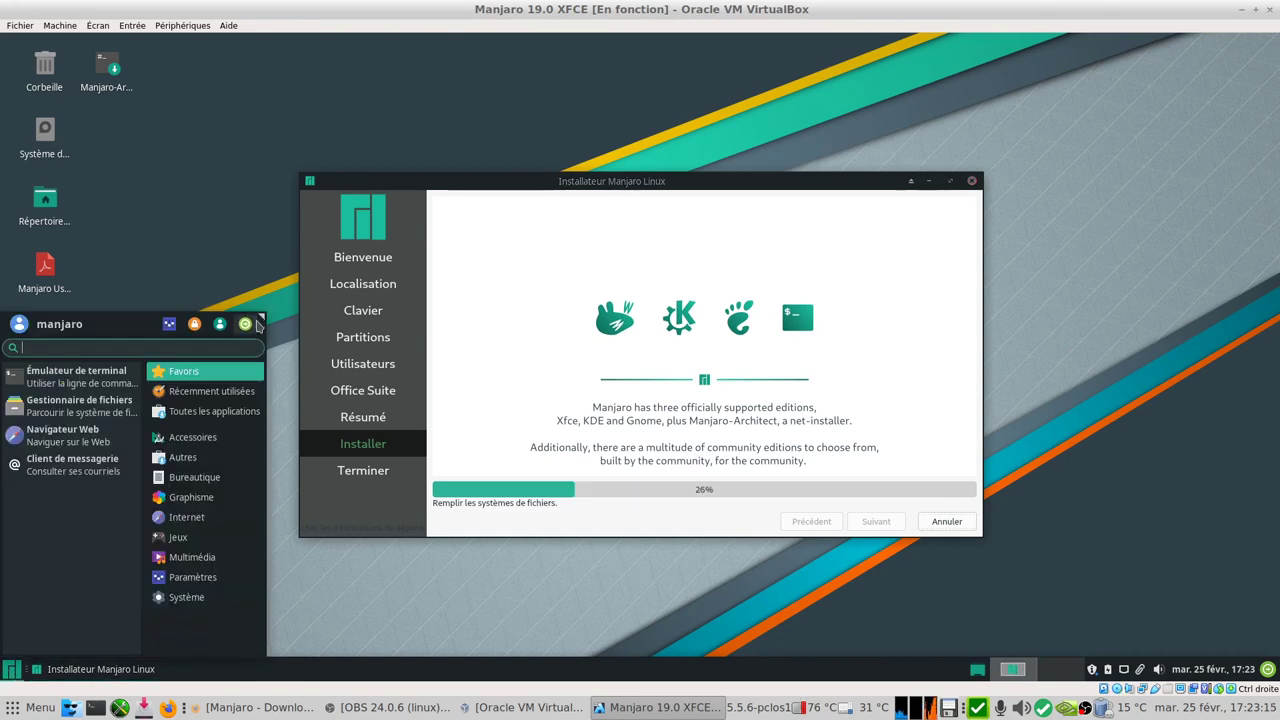
- Widen the Whisker menu and browse the System and Settings categories
left_click_drag(261, 316, 494, 260)
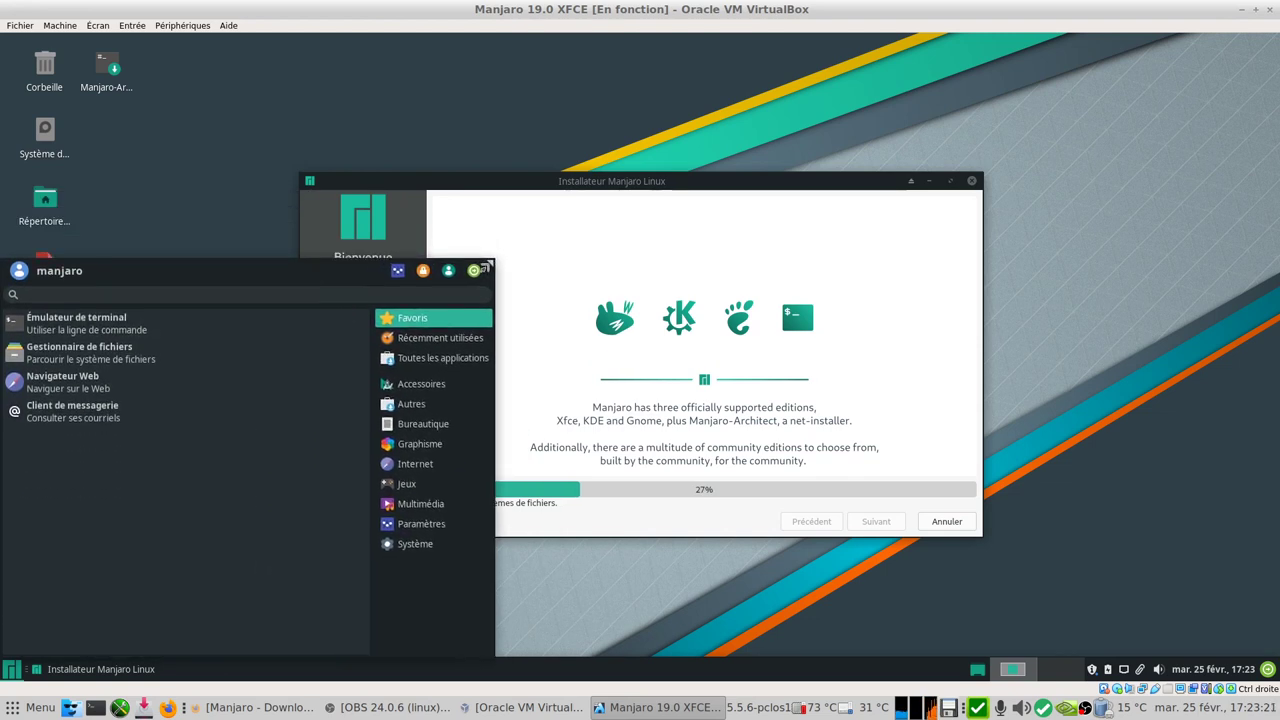
left_click(412, 546)
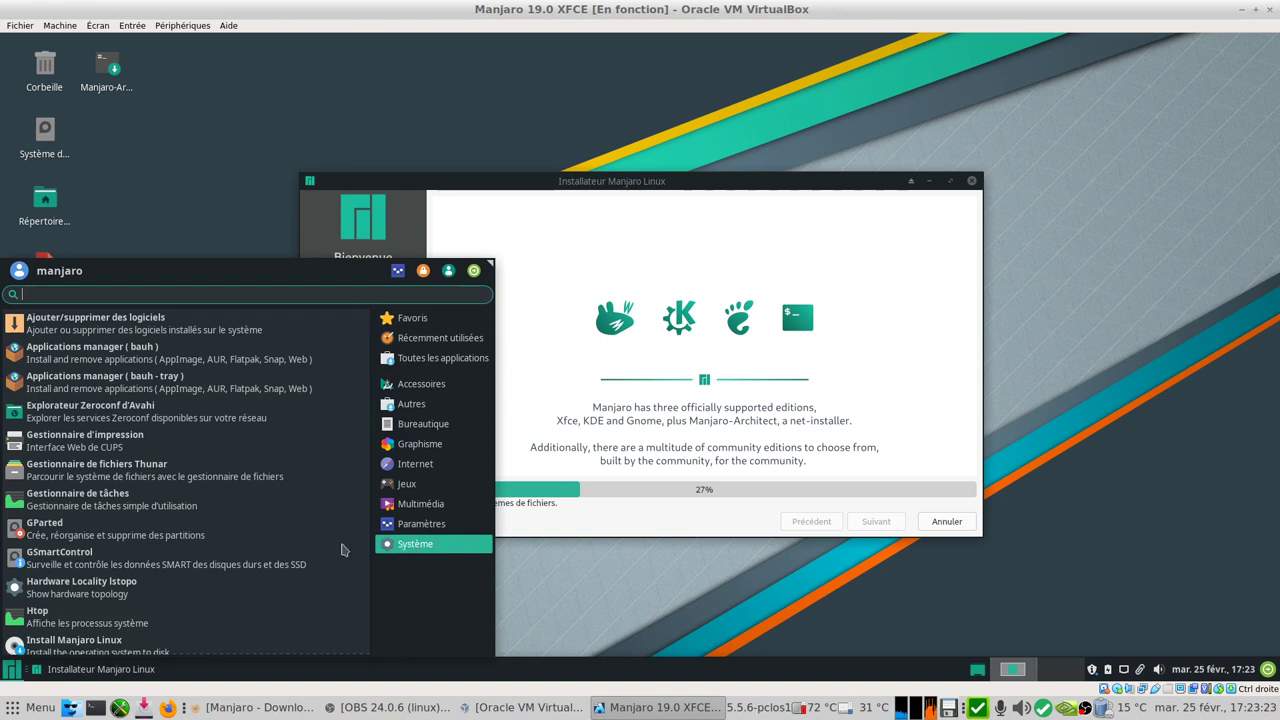
left_click_drag(367, 497, 361, 650)
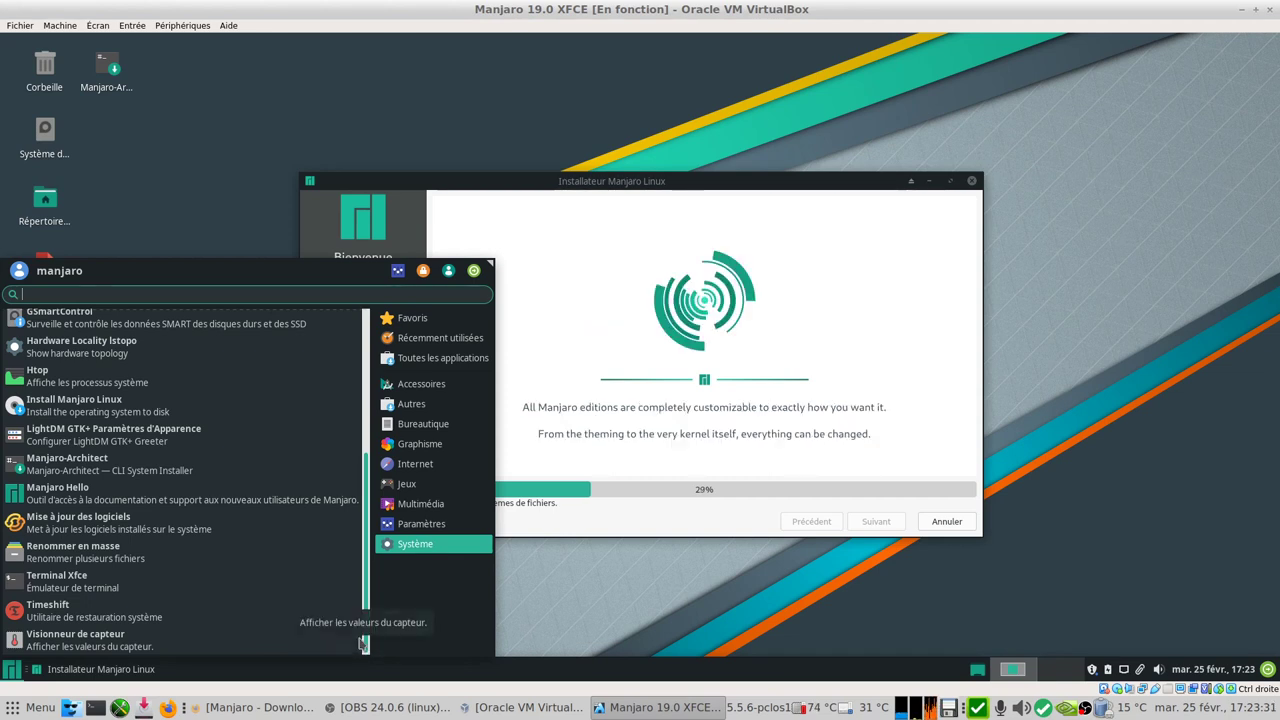
left_click(423, 530)
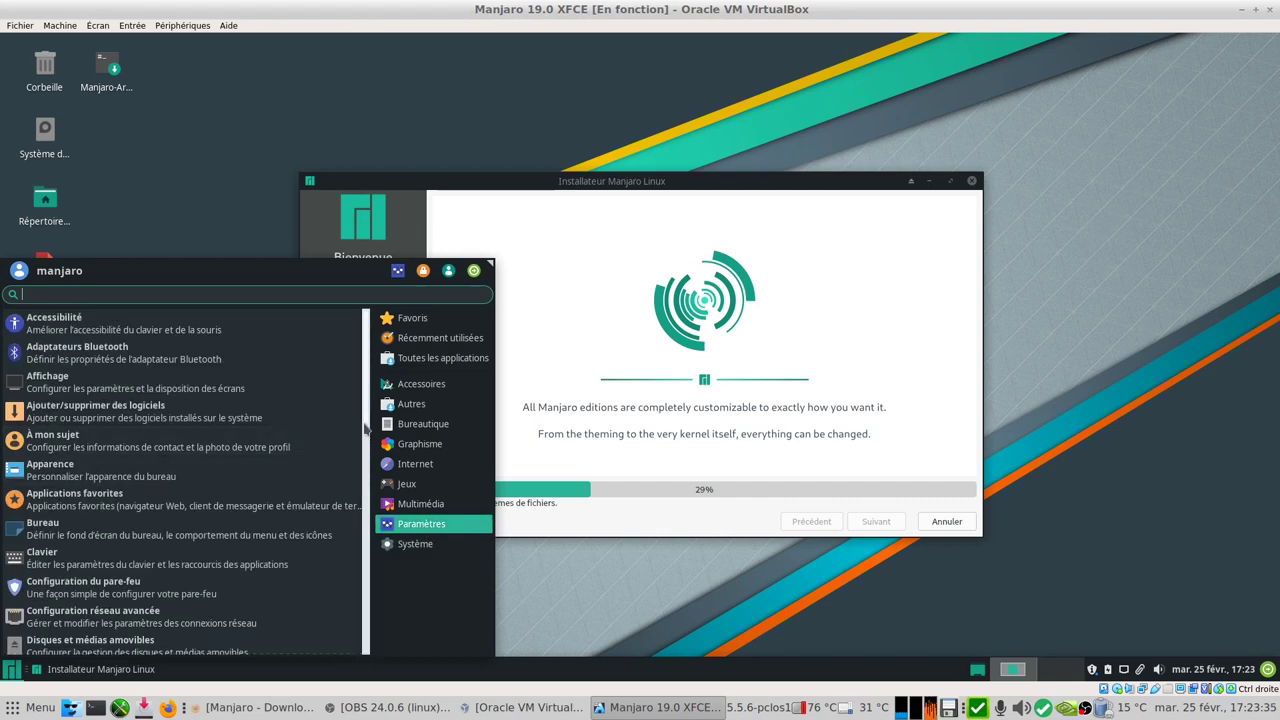
left_click_drag(365, 428, 347, 683)
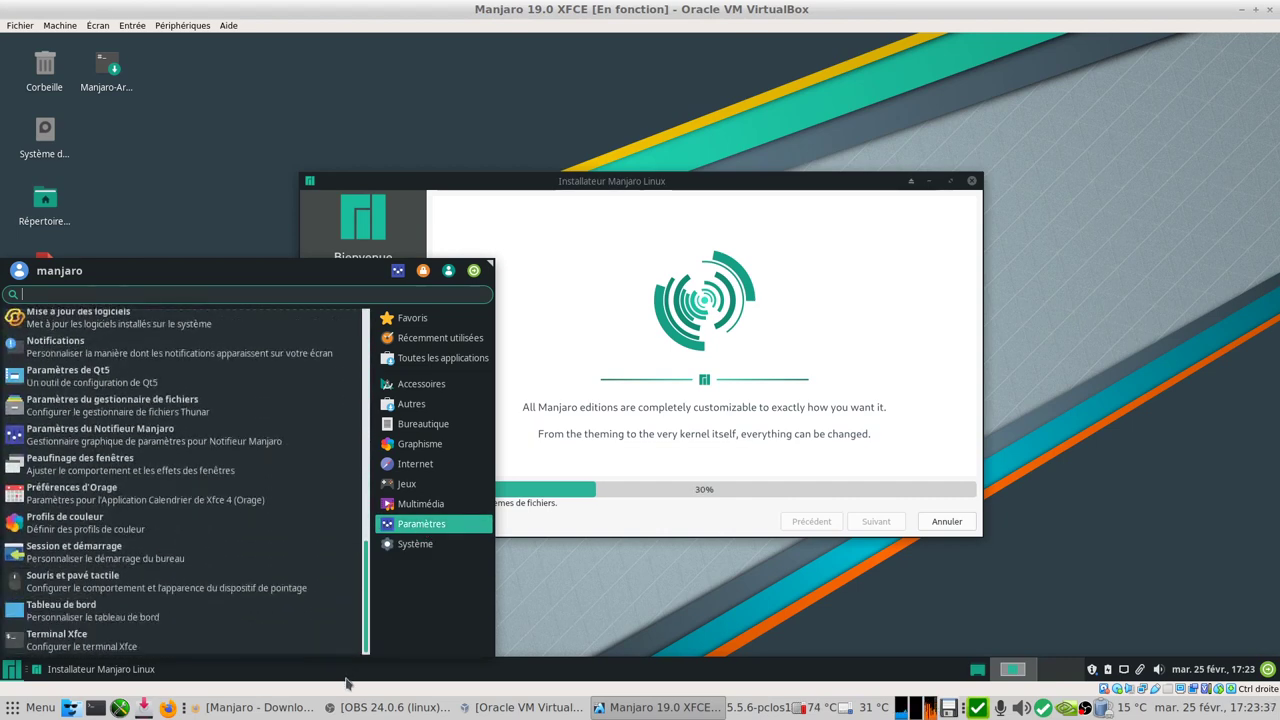
scroll(347, 683, "up", 10)
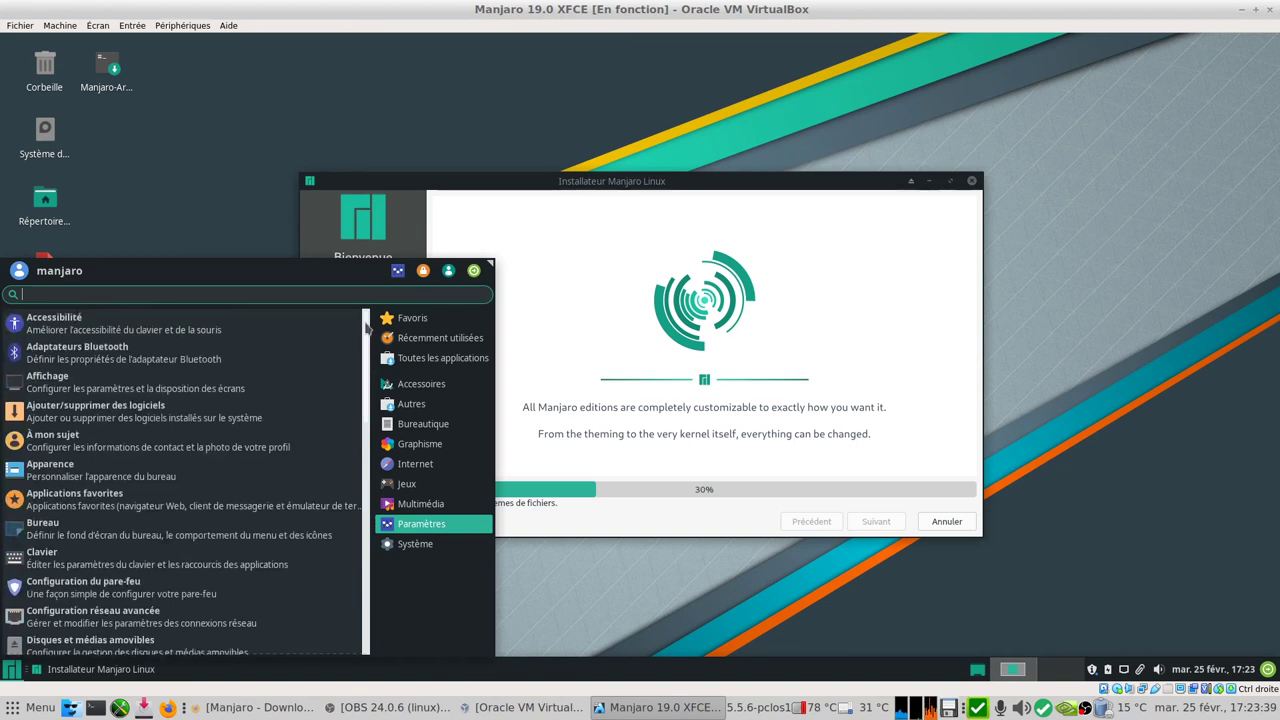
- Browse Multimedia, Games, Internet, Graphics, Office, Autres and Accessories categories
left_click(429, 506)
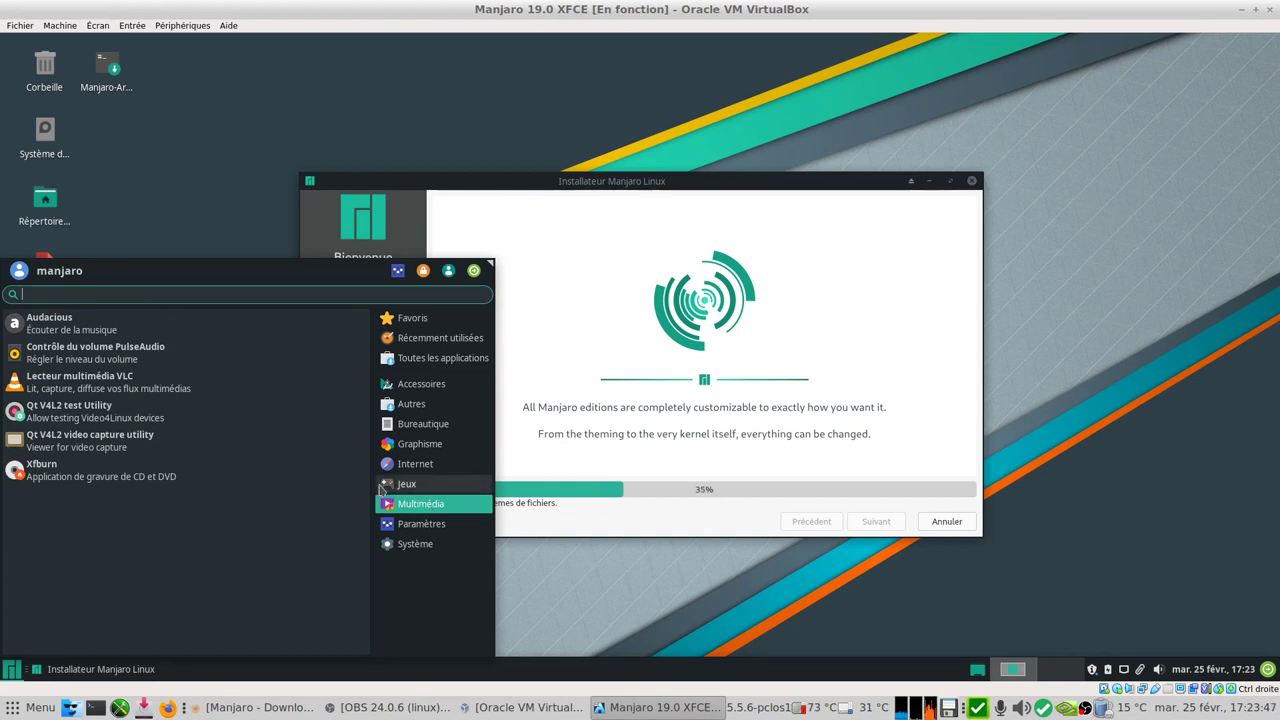
left_click(414, 484)
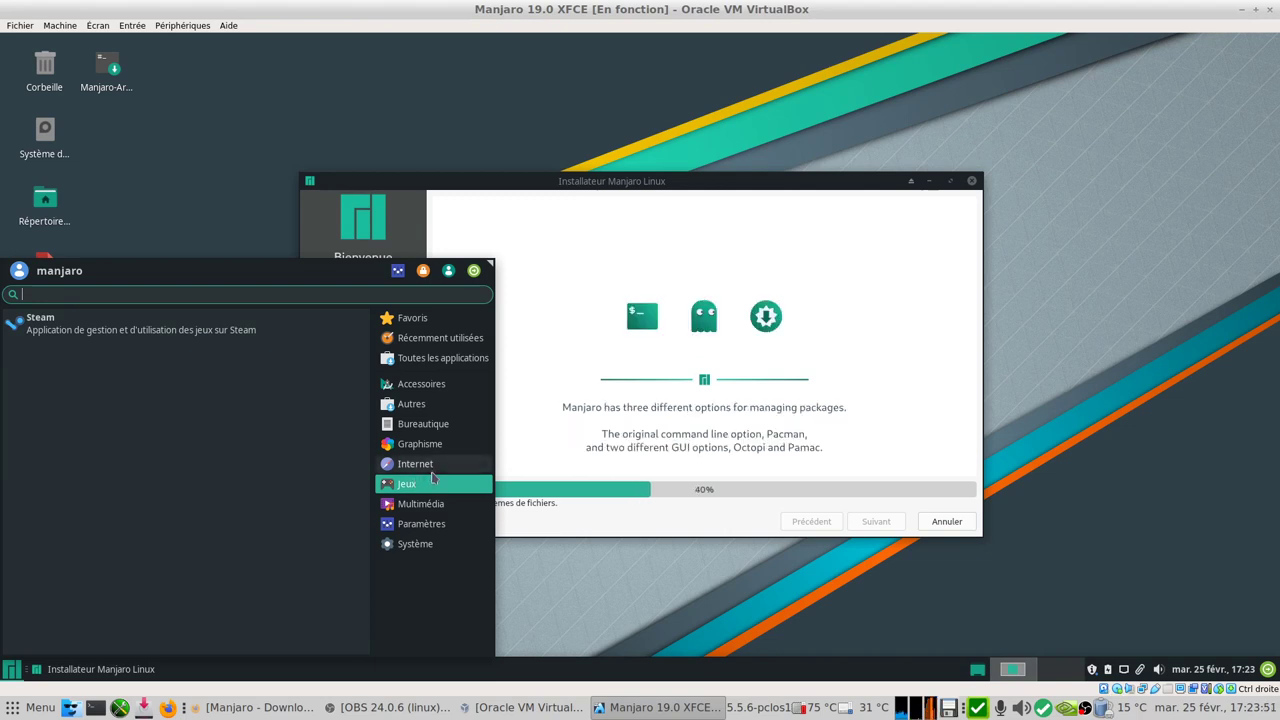
left_click(432, 470)
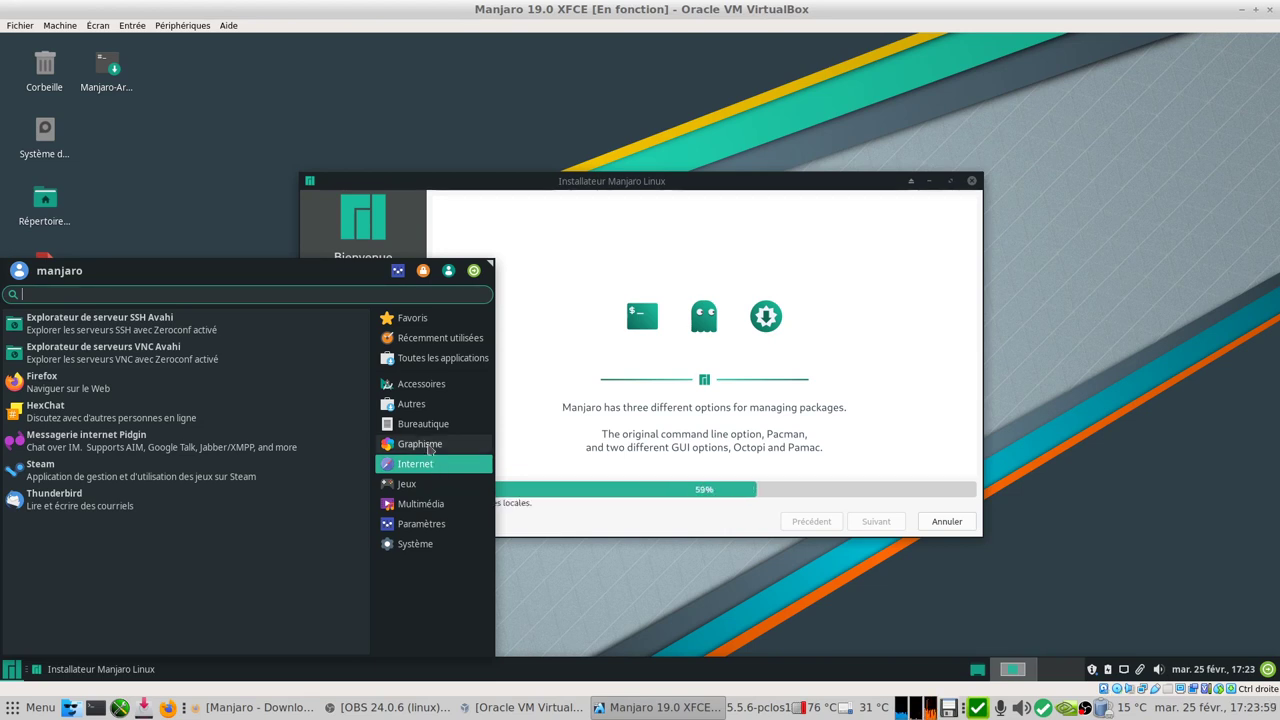
left_click(433, 446)
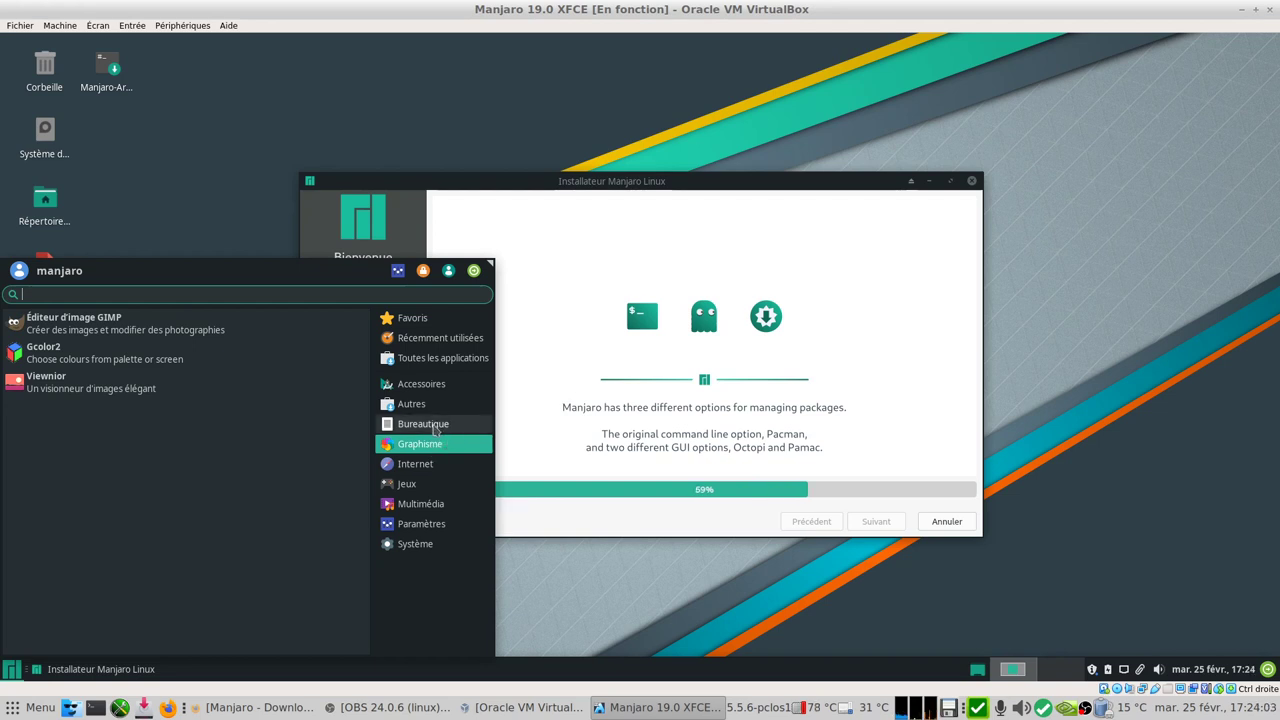
left_click(435, 428)
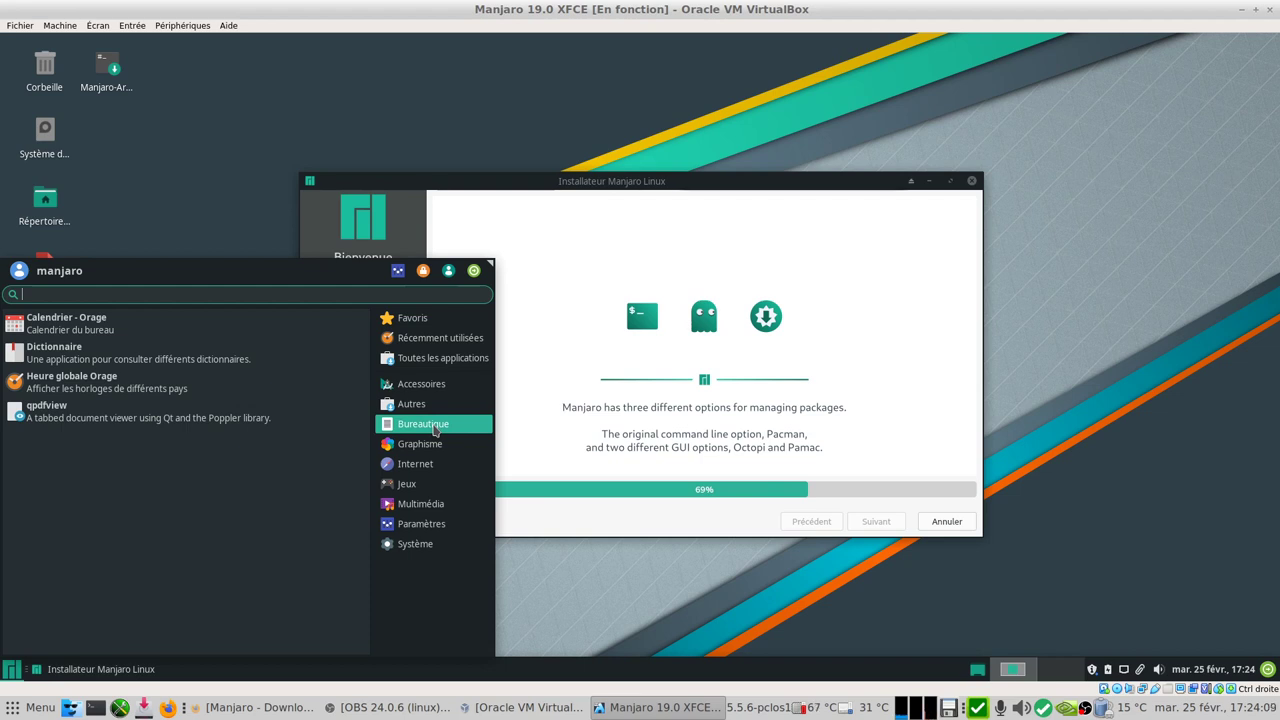
left_click(411, 404)
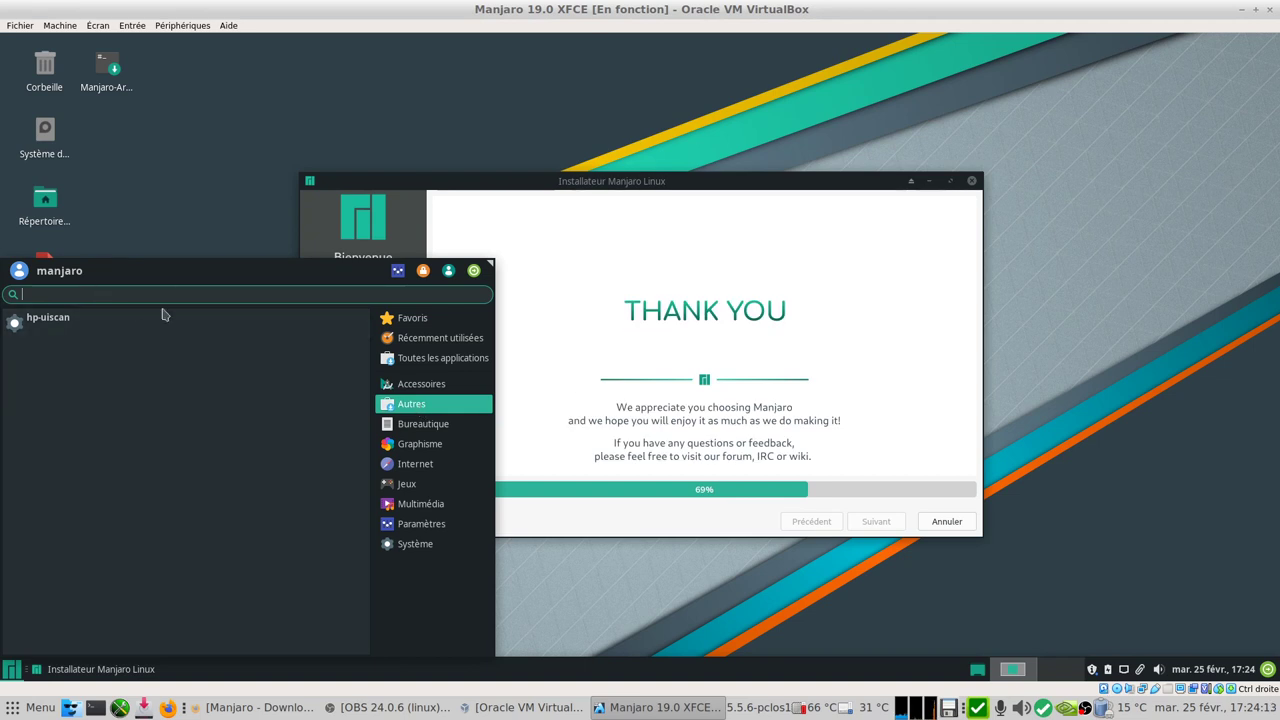
left_click(421, 384)
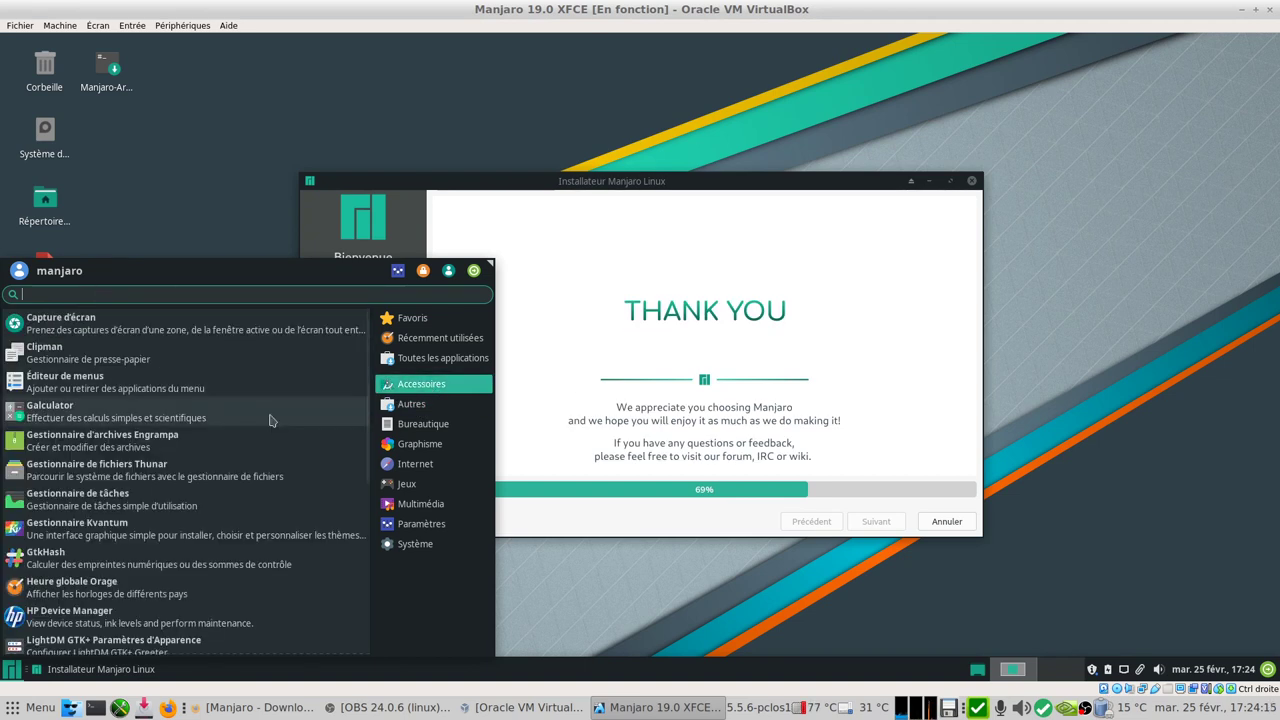
- List all installed applications, then close the application menu
scroll(268, 470, "down", 3)
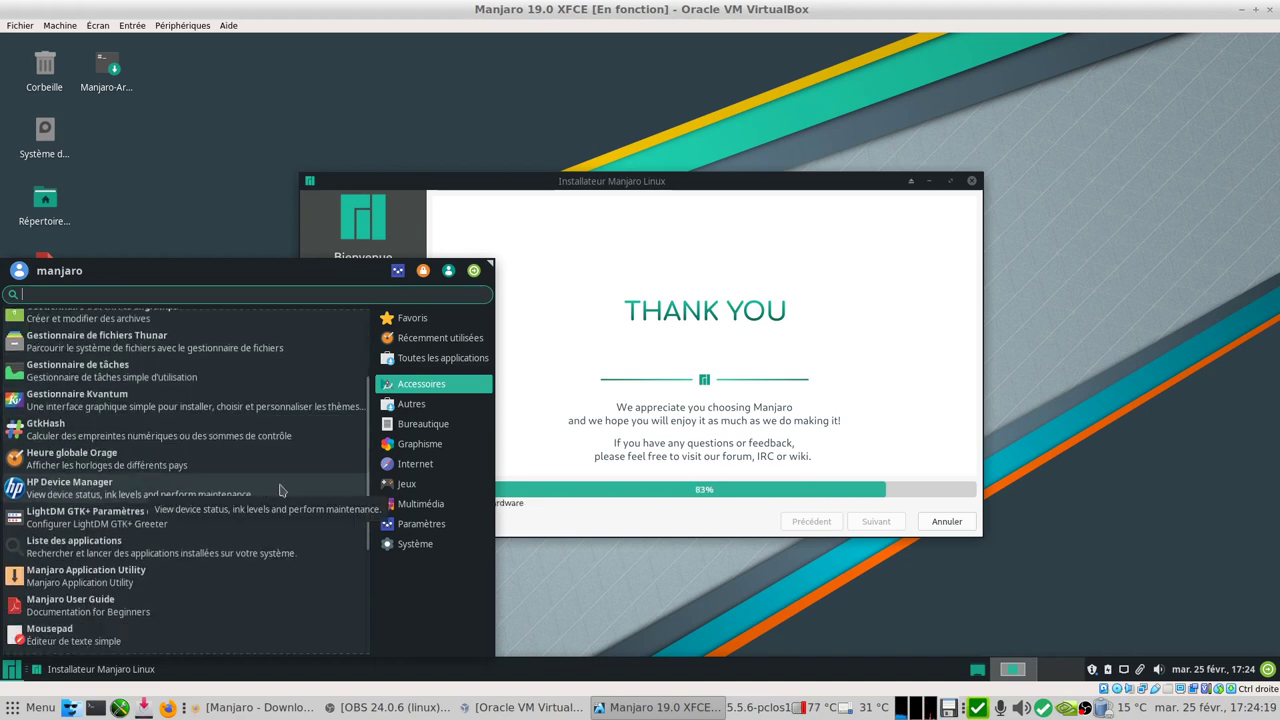
scroll(290, 525, "down", 5)
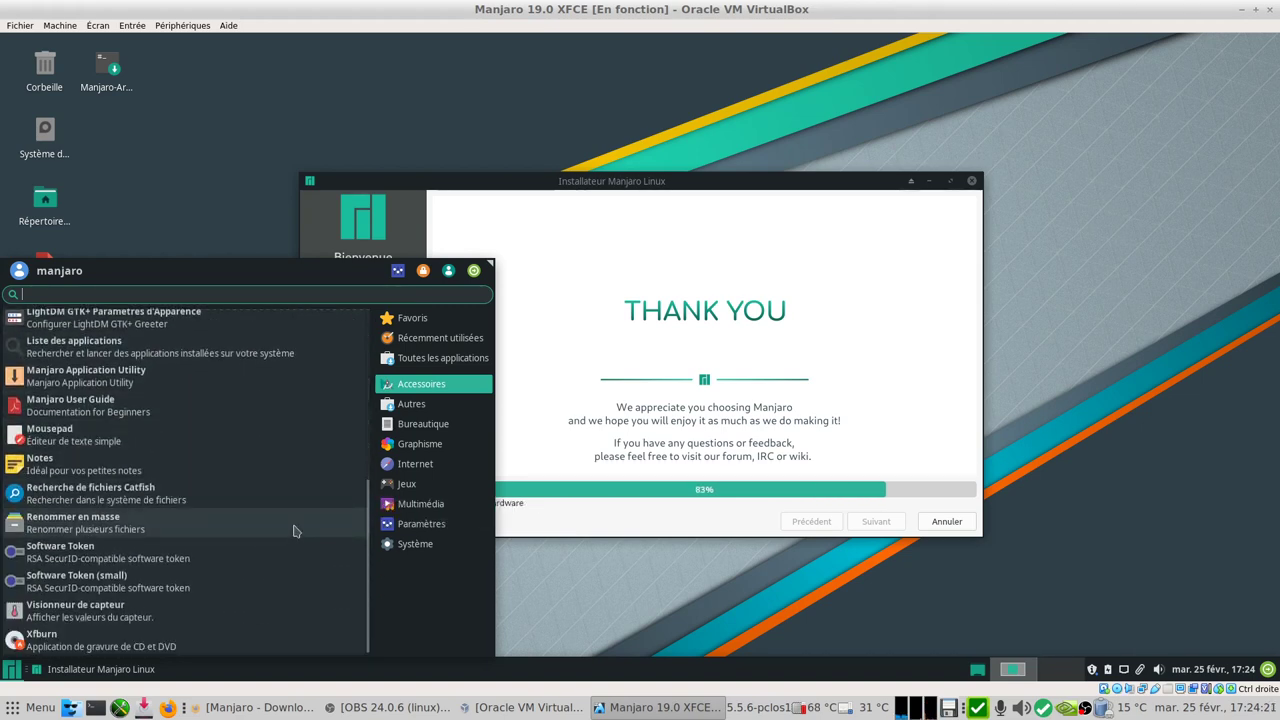
scroll(316, 449, "up", 5)
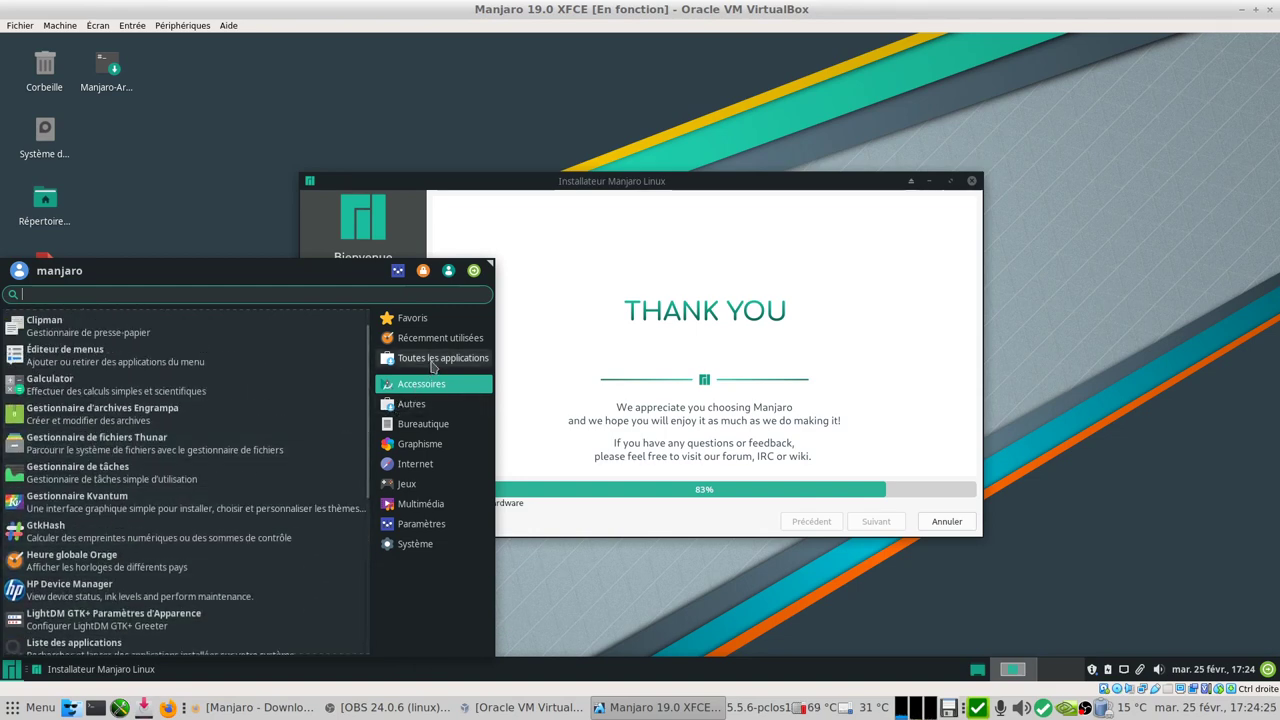
left_click(434, 367)
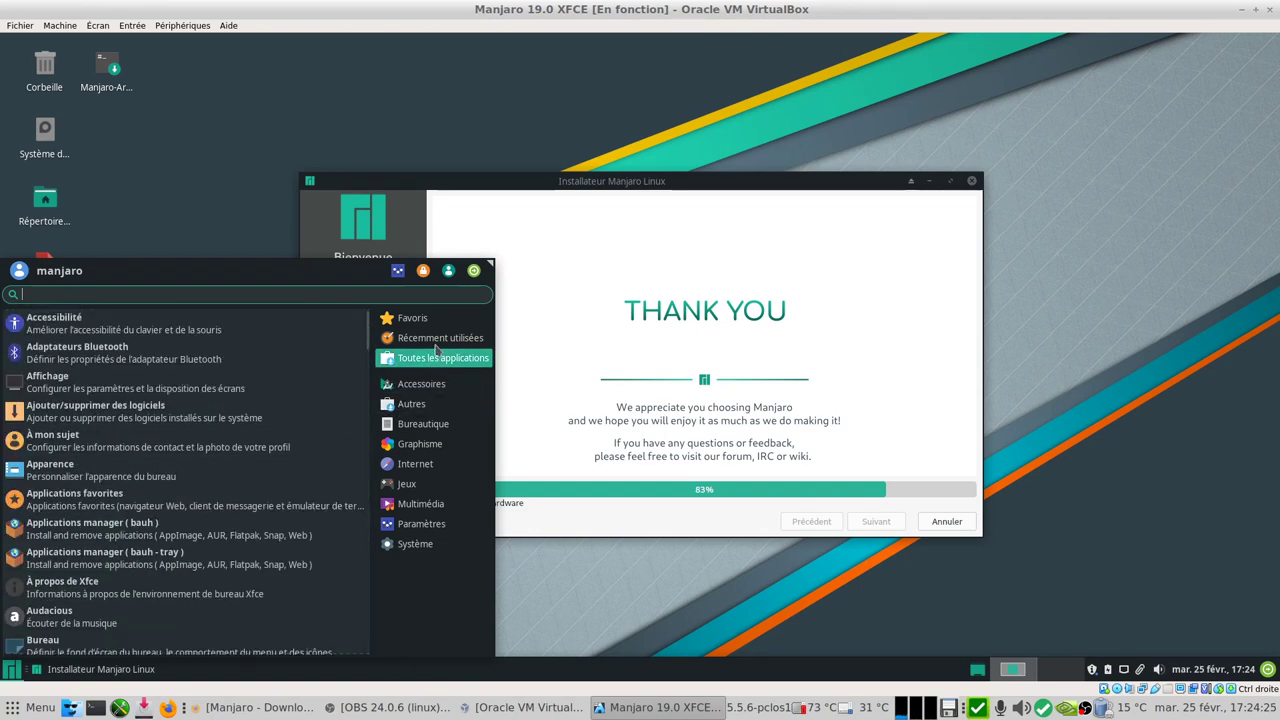
left_click(14, 670)
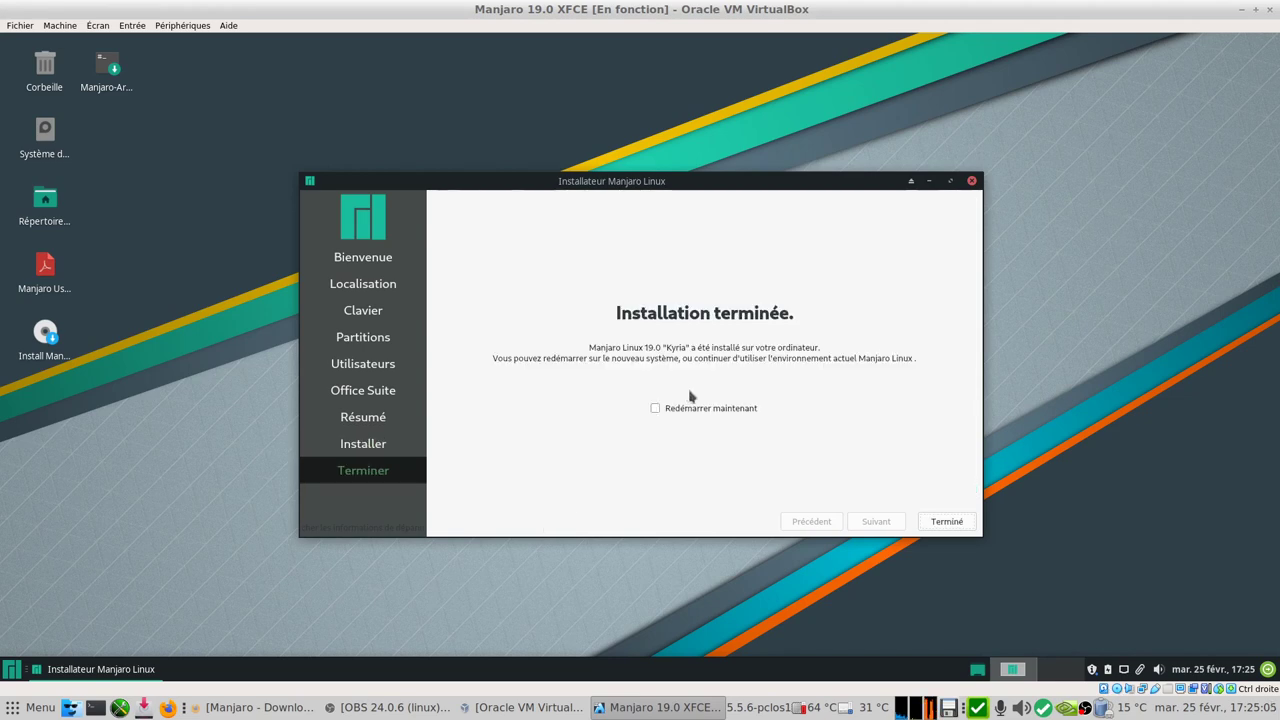
- Tick 'Redémarrer maintenant' and finish the installer to reboot into Manjaro
left_click(655, 408)
left_click(935, 522)
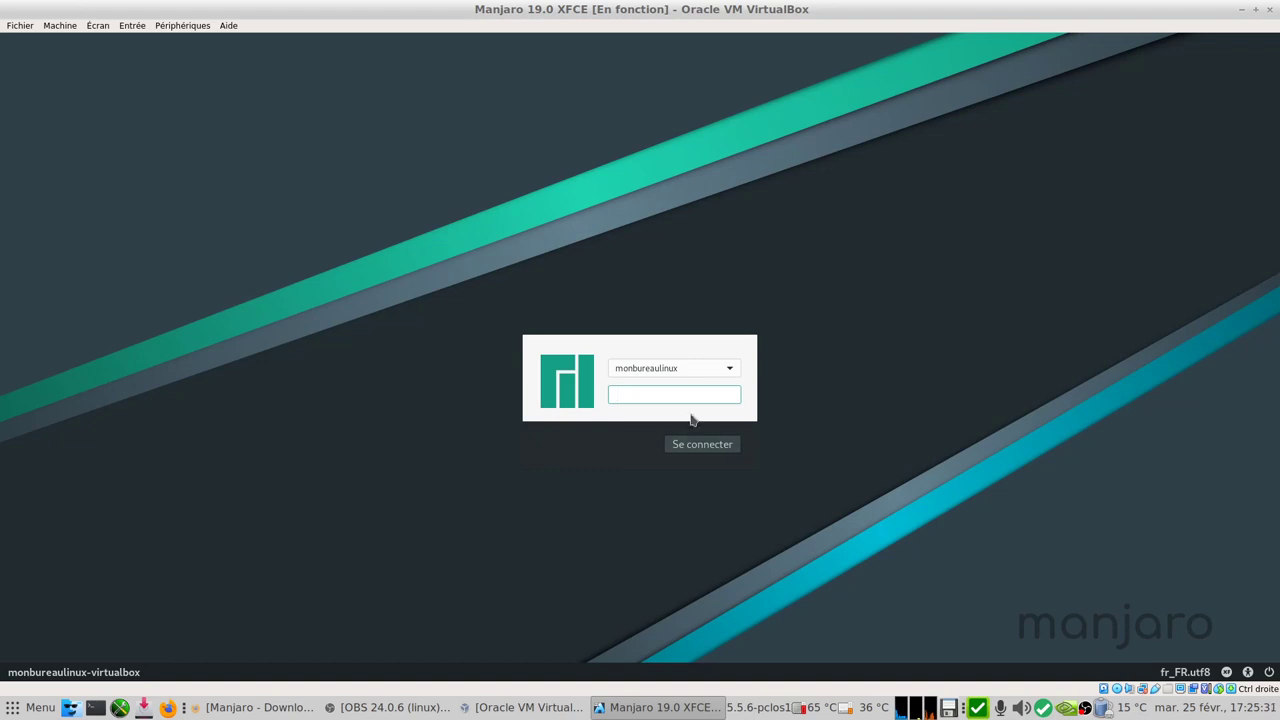
- Log in at the Manjaro login screen with the user's password
type("****")
key("Return")
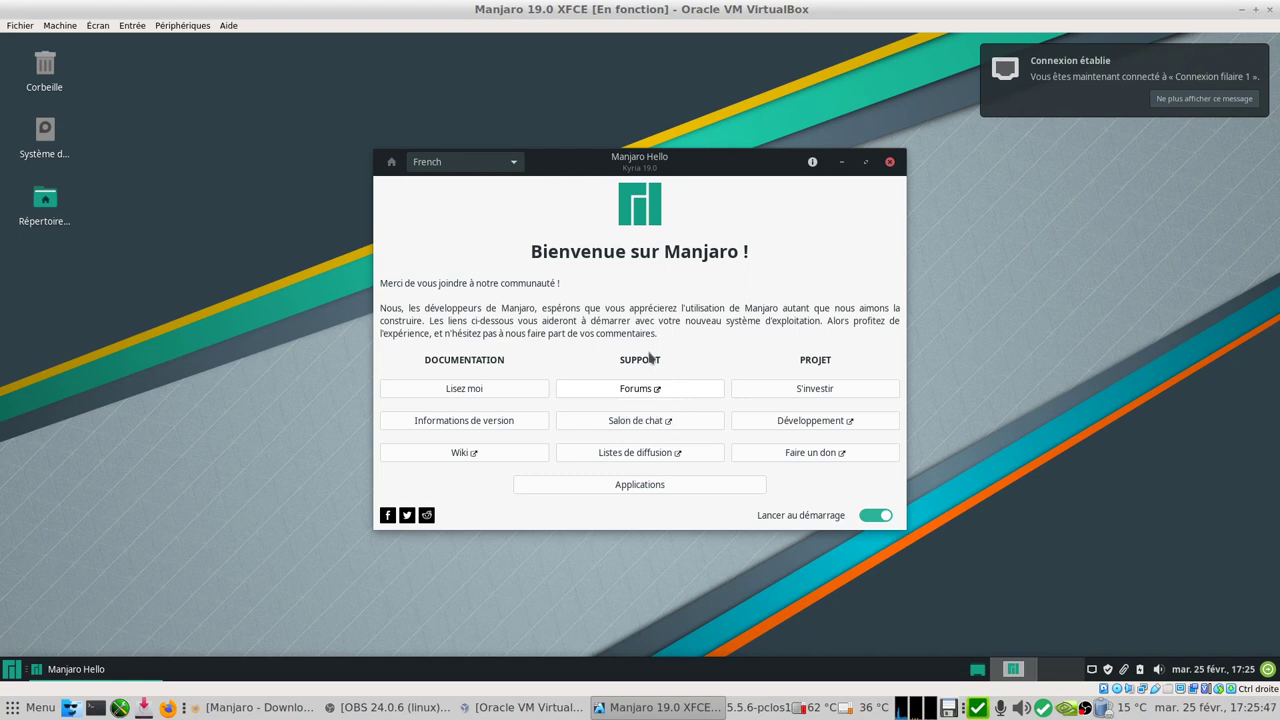
- Keep French in Manjaro Hello, leave 'Lancer au démarrage' on, and show Applications
left_click(514, 164)
left_click(514, 164)
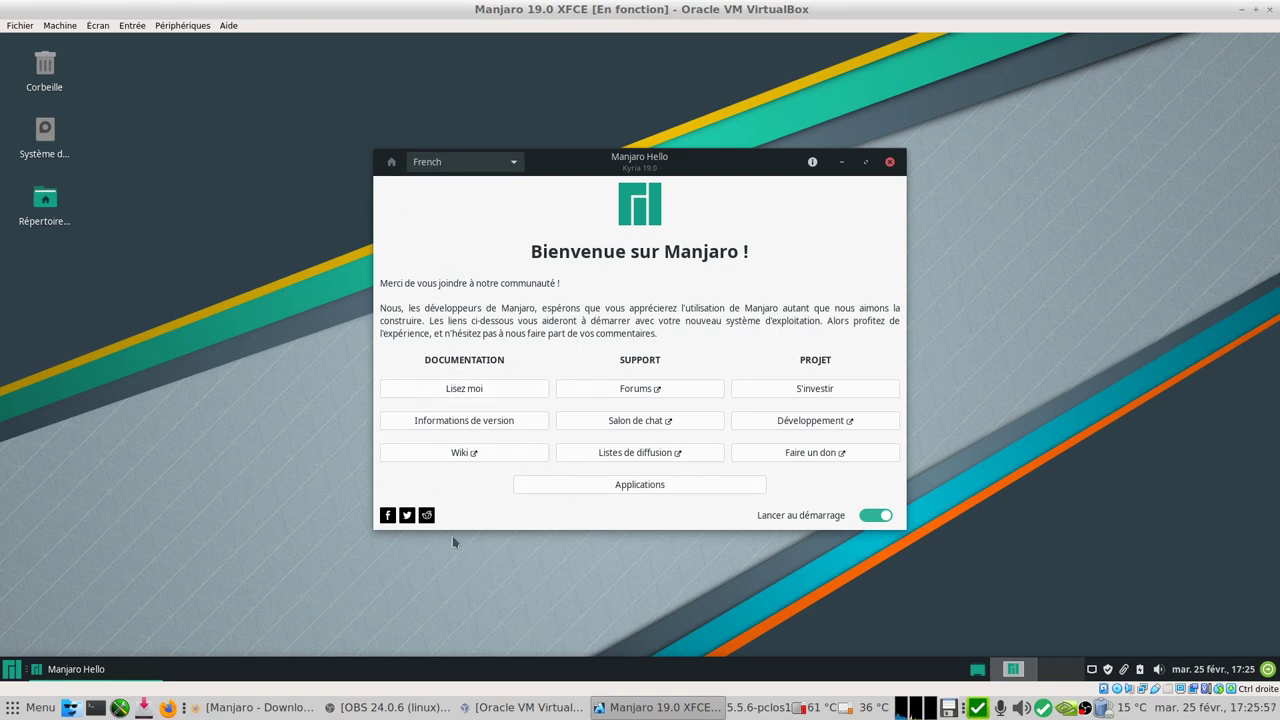
left_click(885, 517)
left_click(878, 516)
left_click(681, 488)
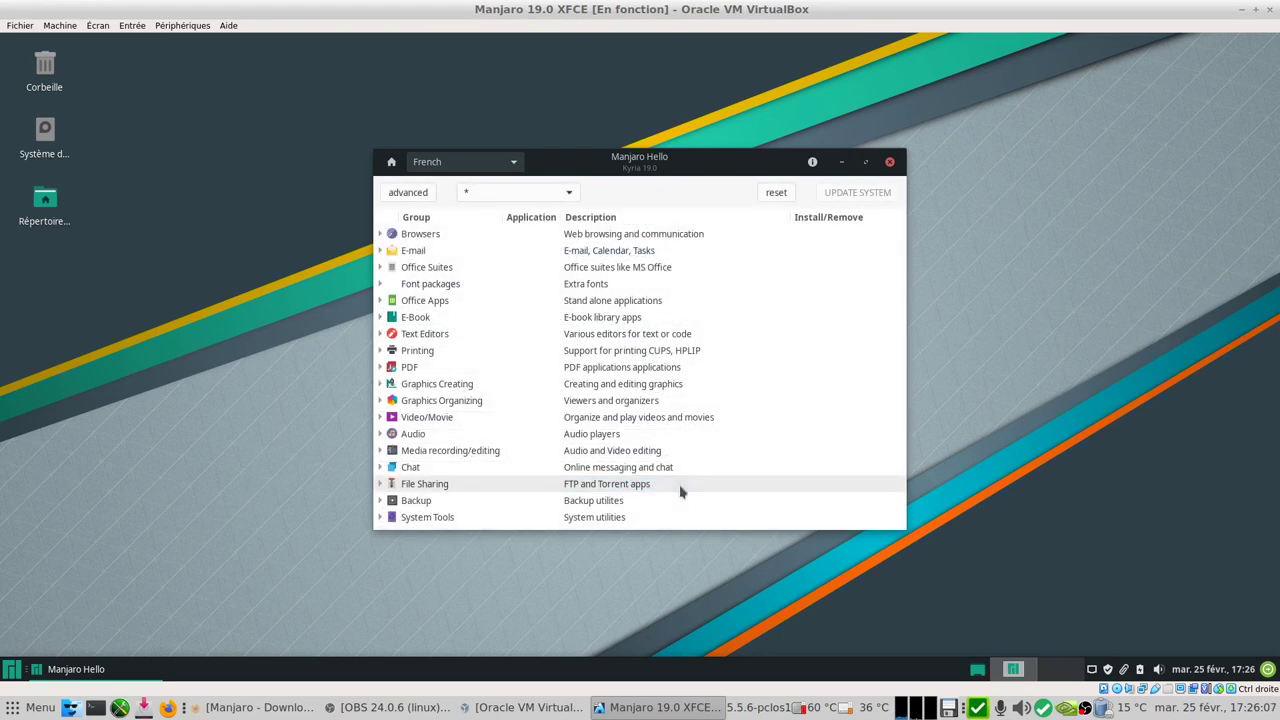